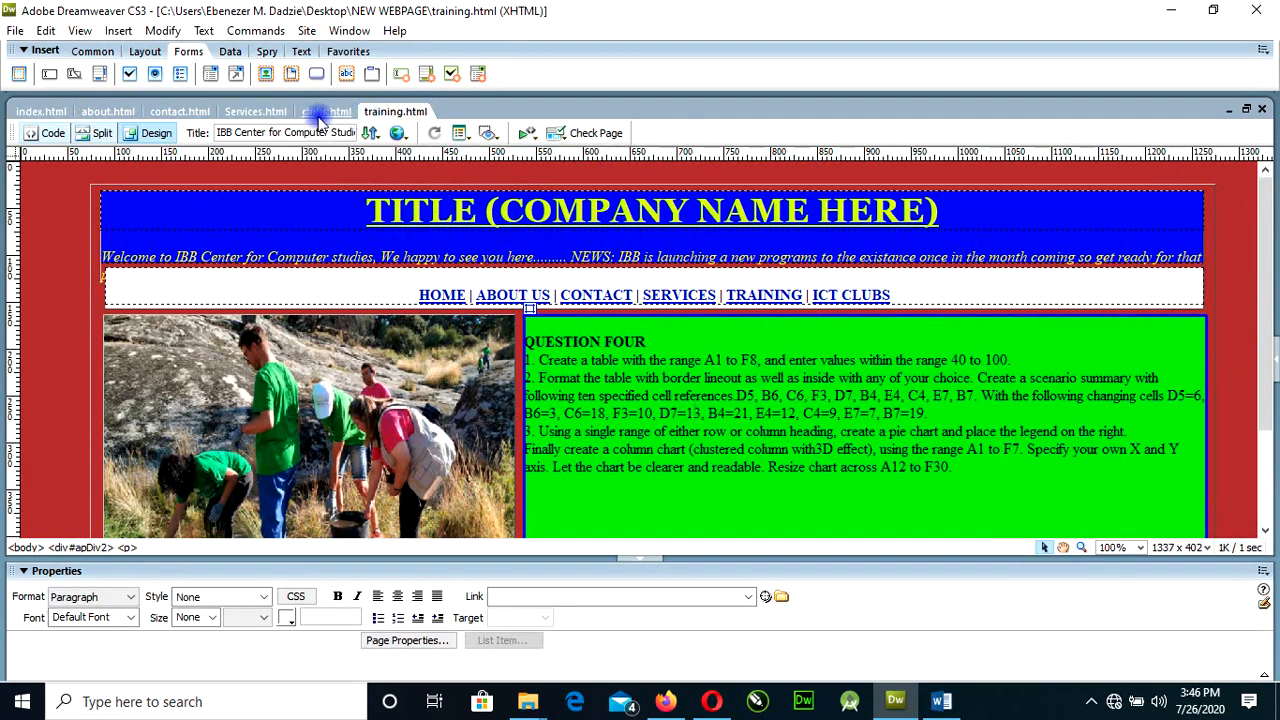
Review the layout and content of the Services, contact, about and index pages.
{"action": "left_click", "coordinate": [256, 112]}
{"action": "left_click", "coordinate": [180, 112]}
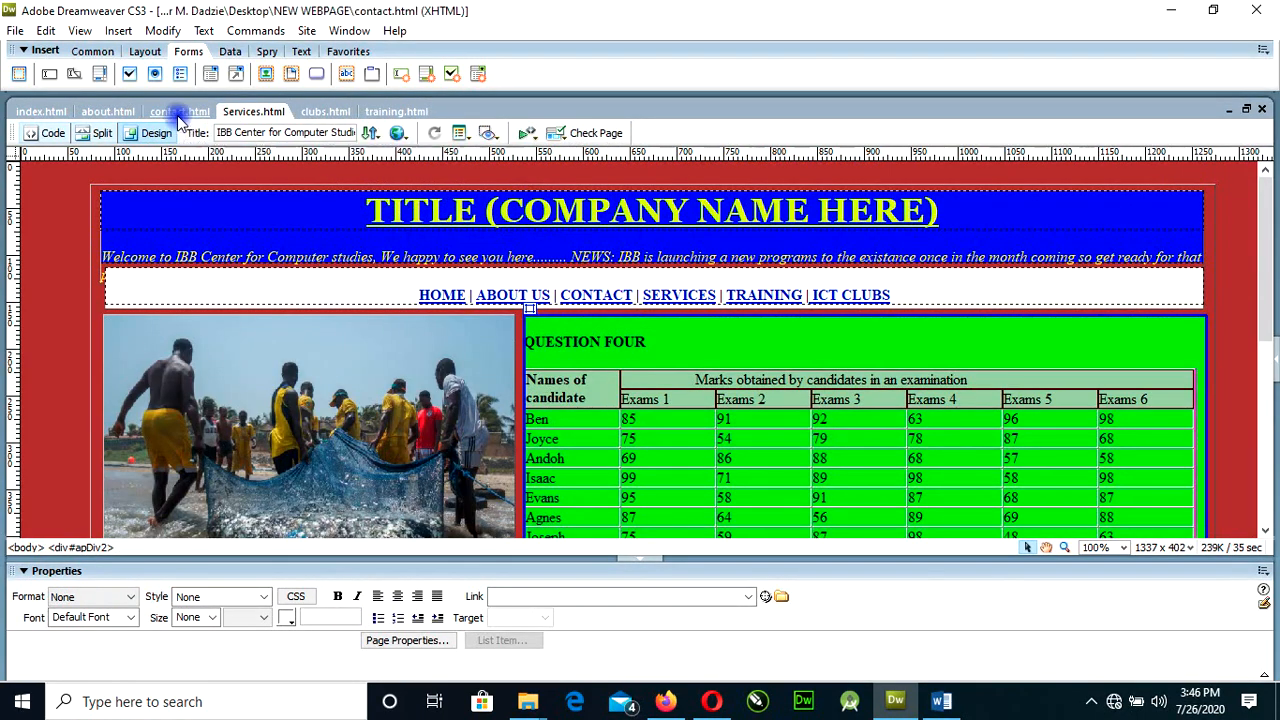
{"action": "scroll", "coordinate": [500, 452], "scroll_direction": "down", "scroll_amount": 3}
{"action": "scroll", "coordinate": [500, 447], "scroll_direction": "up", "scroll_amount": 3}
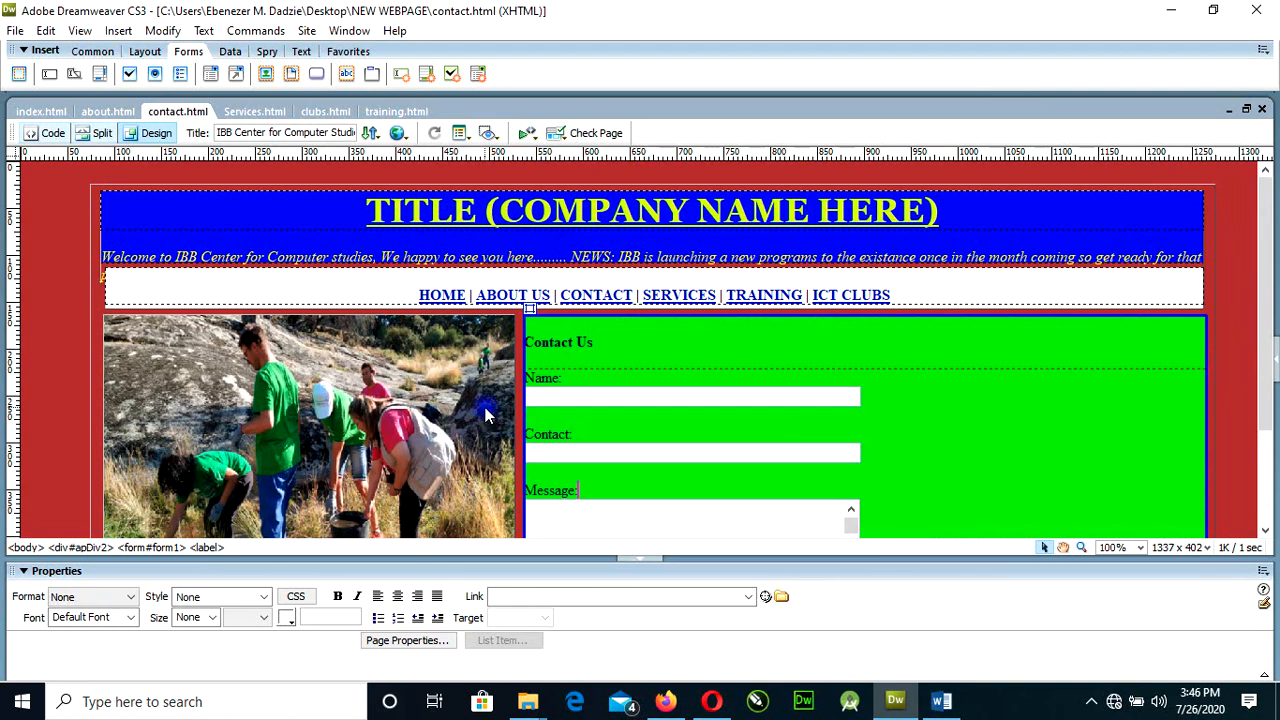
{"action": "scroll", "coordinate": [487, 415], "scroll_direction": "down", "scroll_amount": 3}
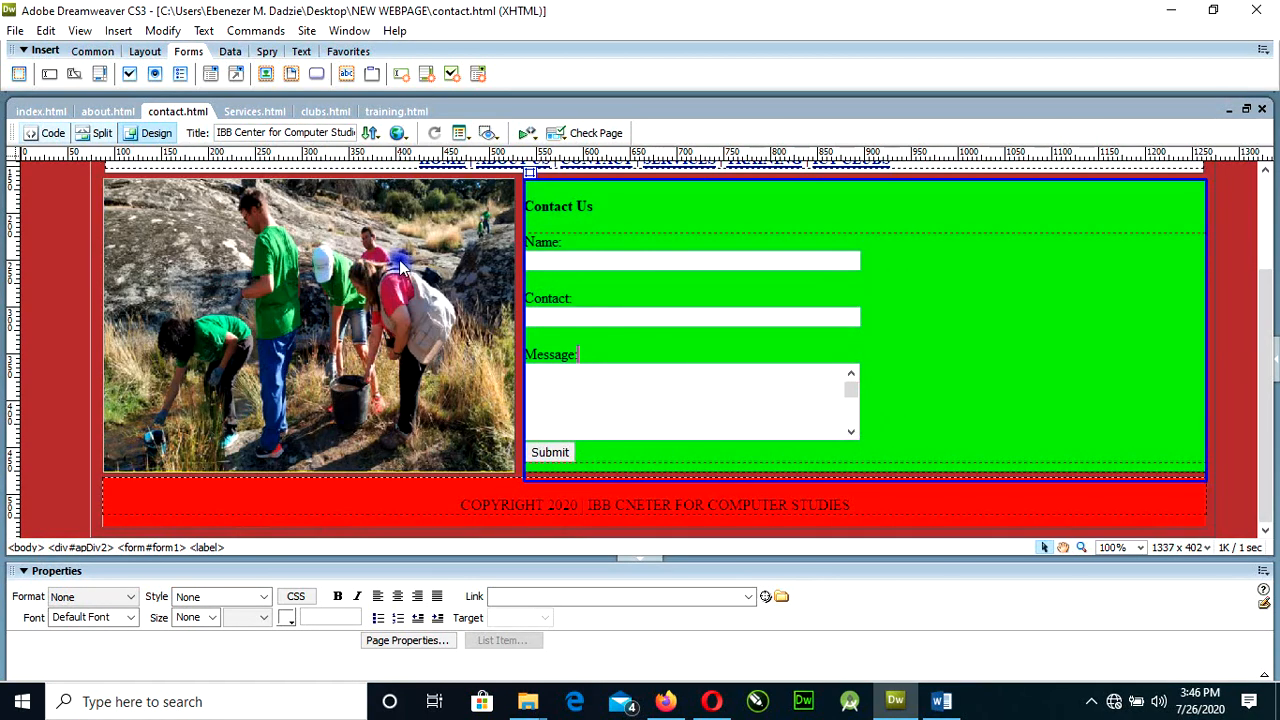
{"action": "left_click", "coordinate": [104, 112]}
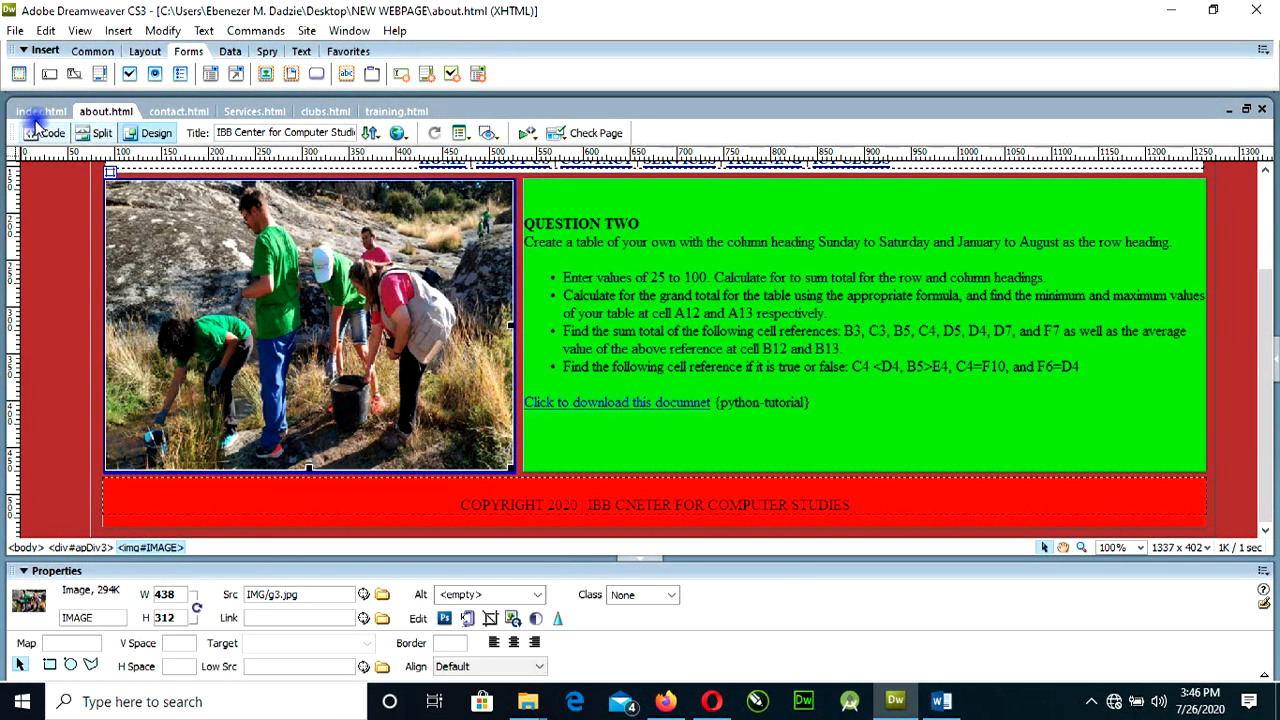
{"action": "left_click", "coordinate": [40, 112]}
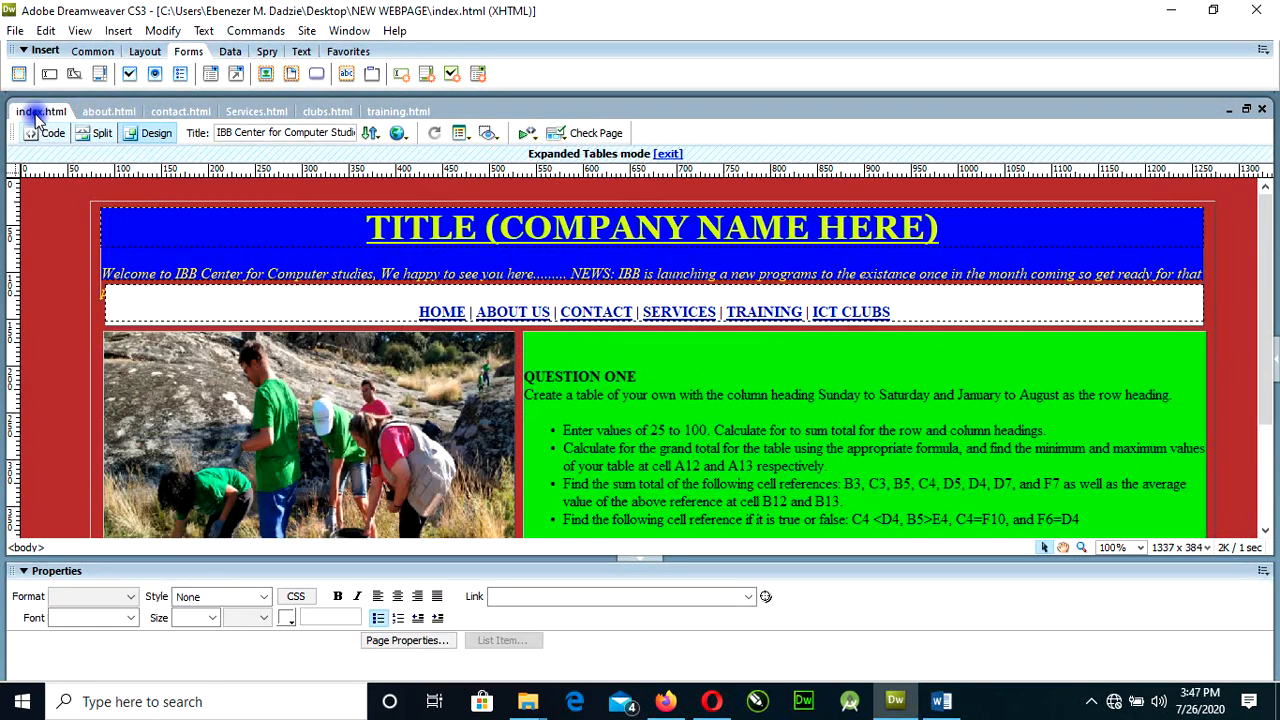
Select the photo beside the Question Two text on about.html and clear its source file.
{"action": "left_click", "coordinate": [91, 113]}
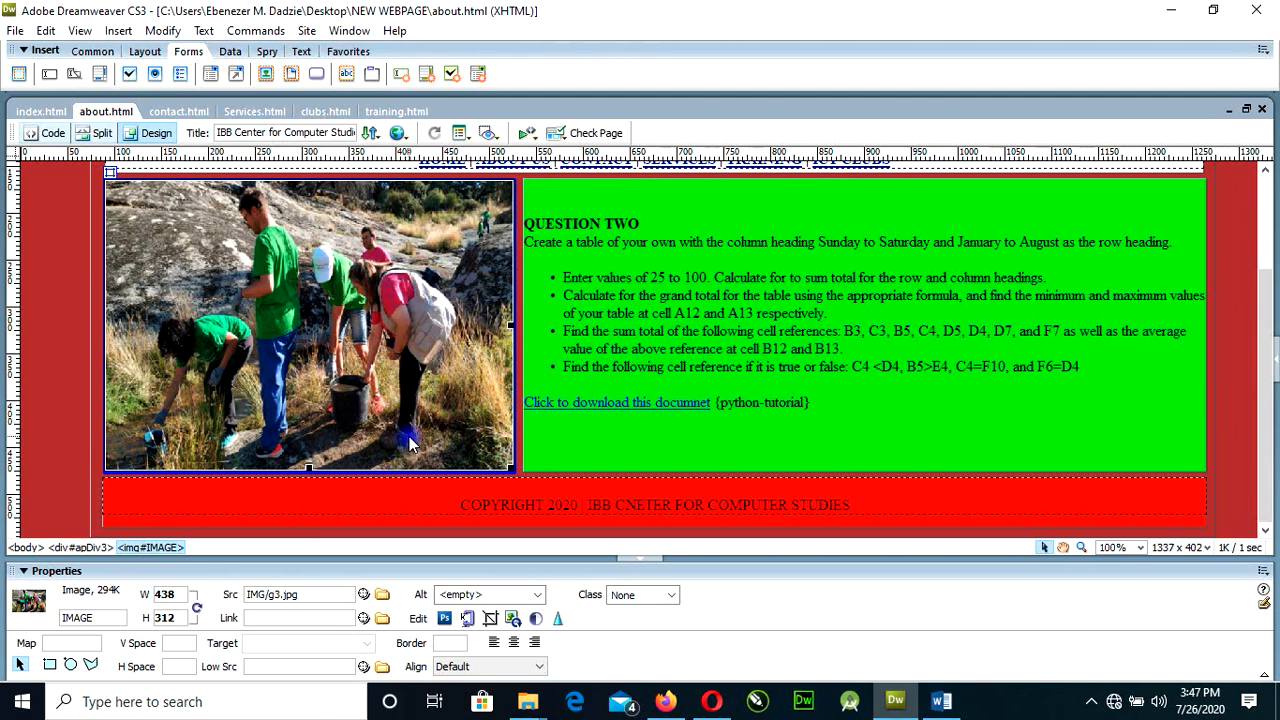
{"action": "left_click", "coordinate": [550, 408]}
{"action": "left_click", "coordinate": [396, 402]}
{"action": "left_click_drag", "start_coordinate": [300, 594], "coordinate": [237, 580]}
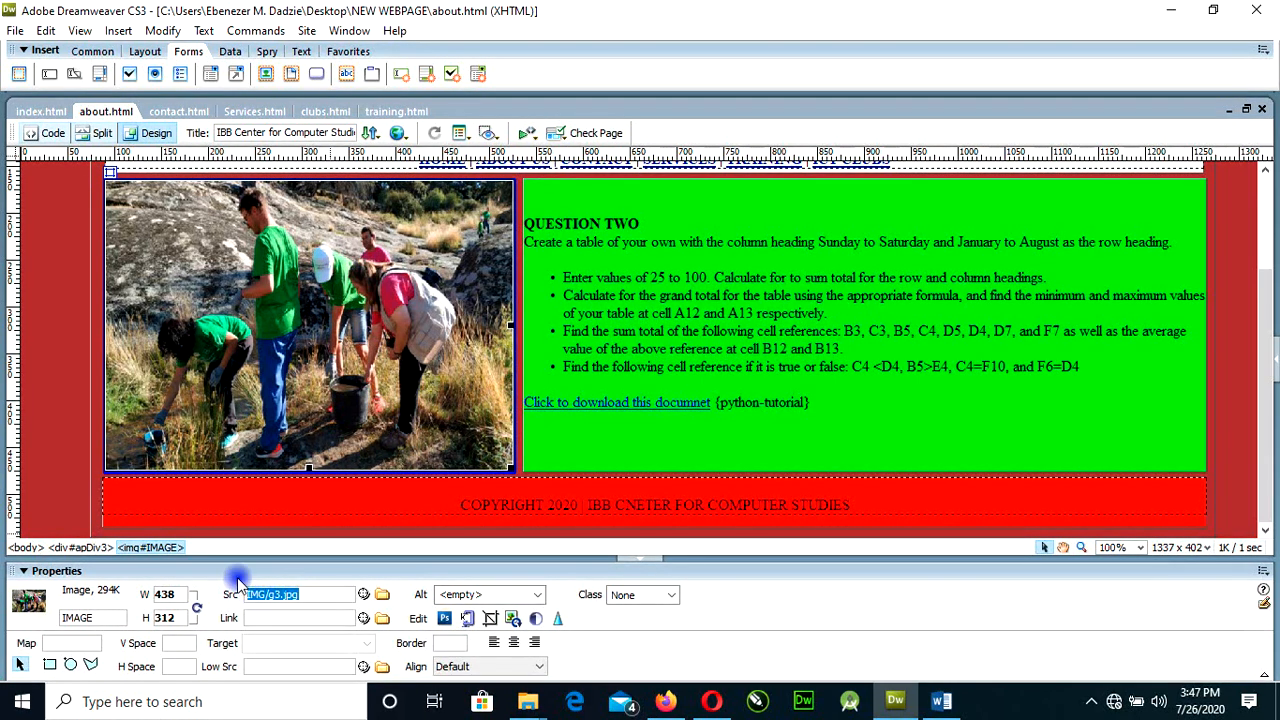
{"action": "key", "text": "Tab"}
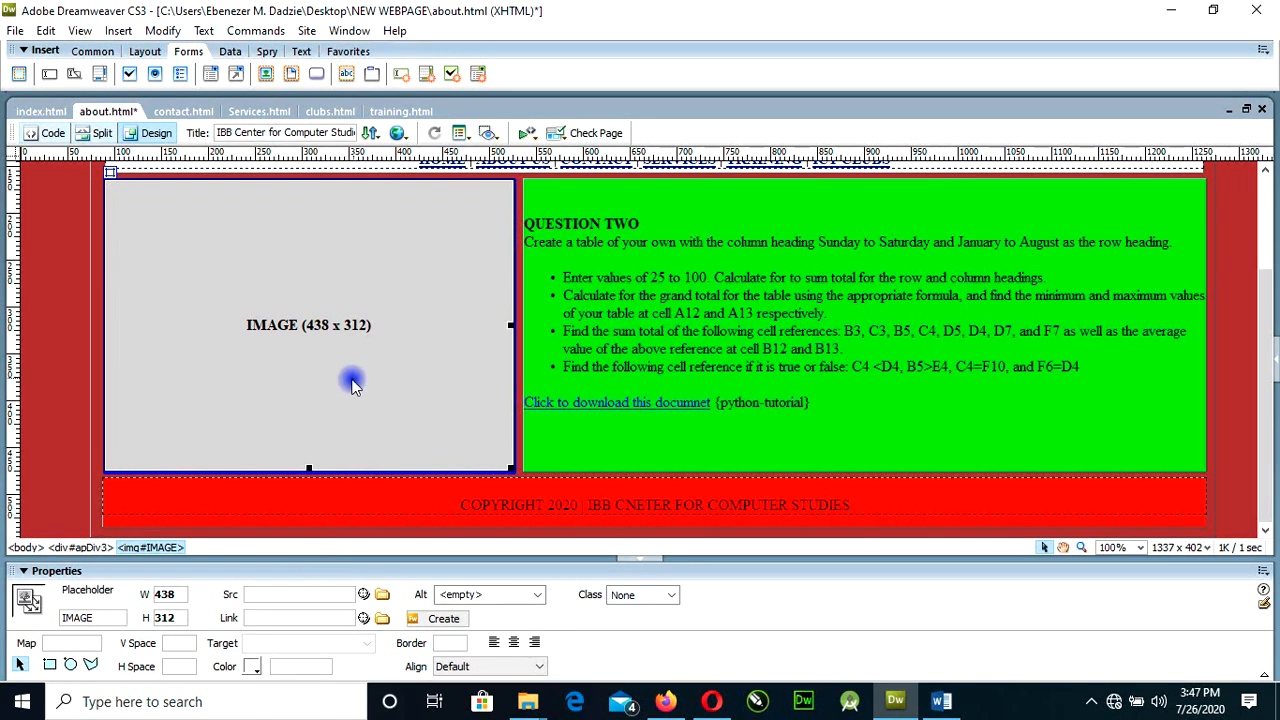
{"action": "left_click", "coordinate": [118, 30]}
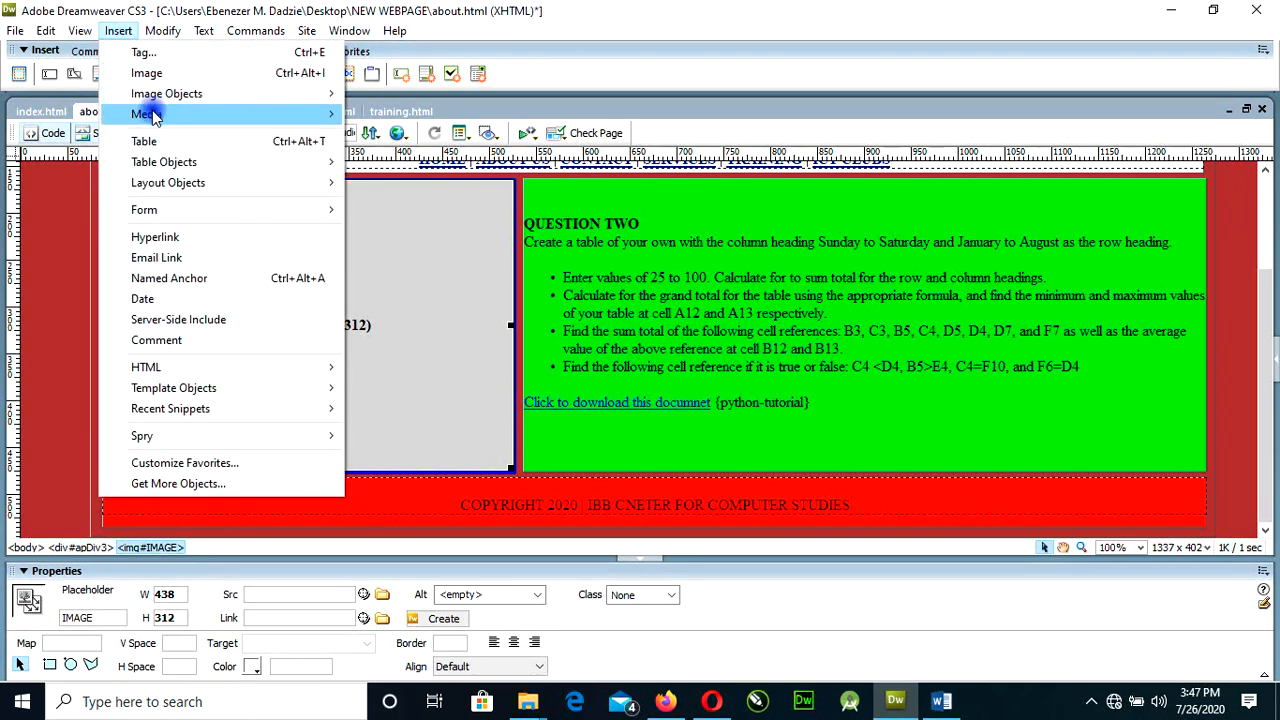
{"action": "mouse_move", "coordinate": [152, 117]}
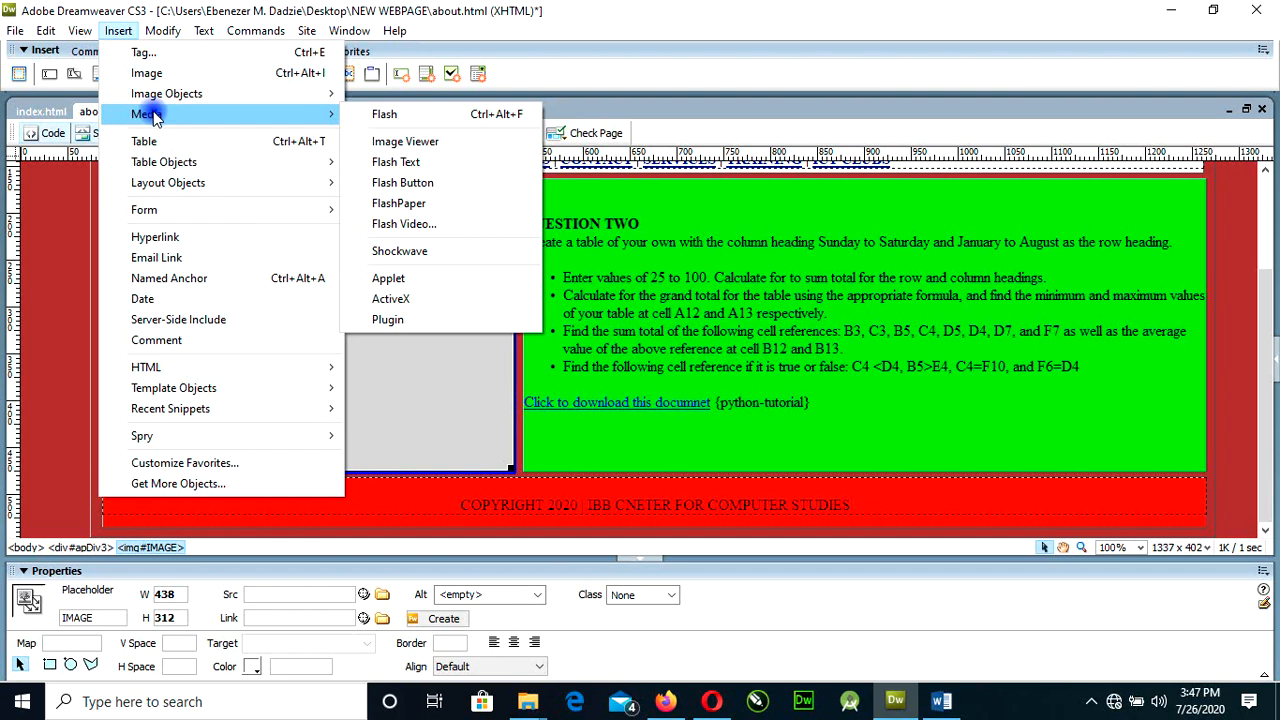
{"action": "mouse_move", "coordinate": [185, 94]}
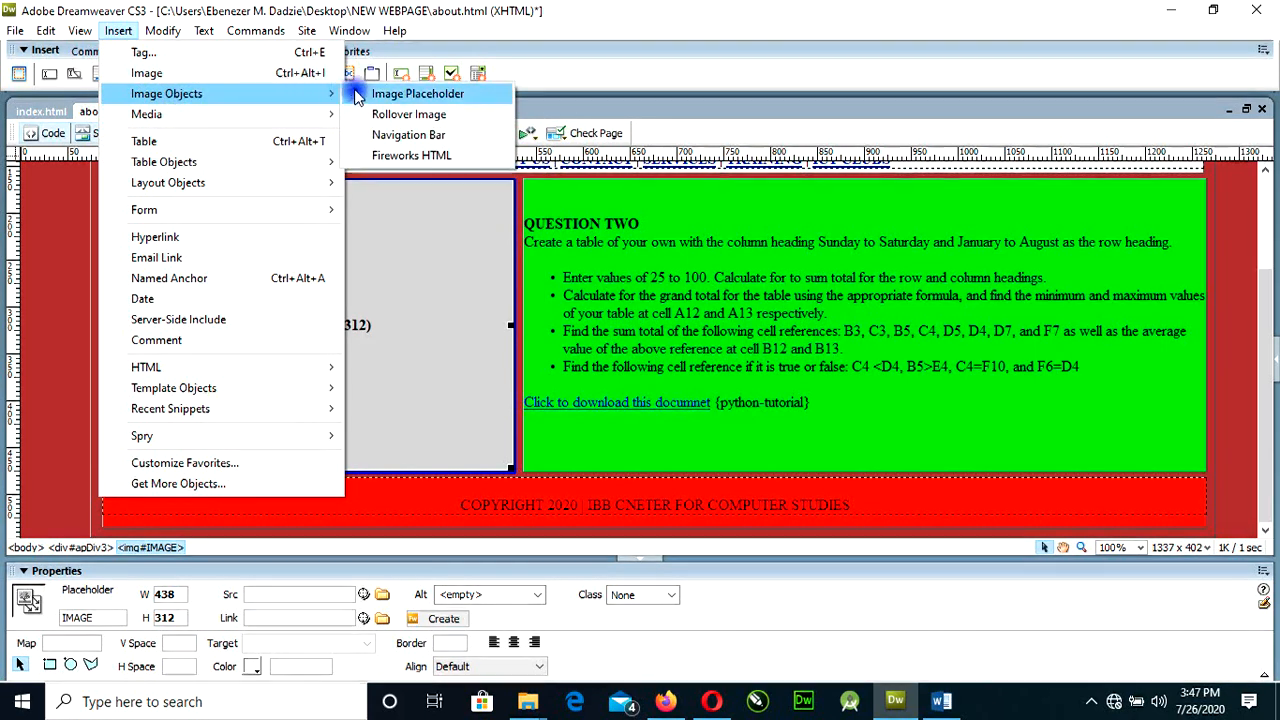
{"action": "left_click", "coordinate": [455, 118]}
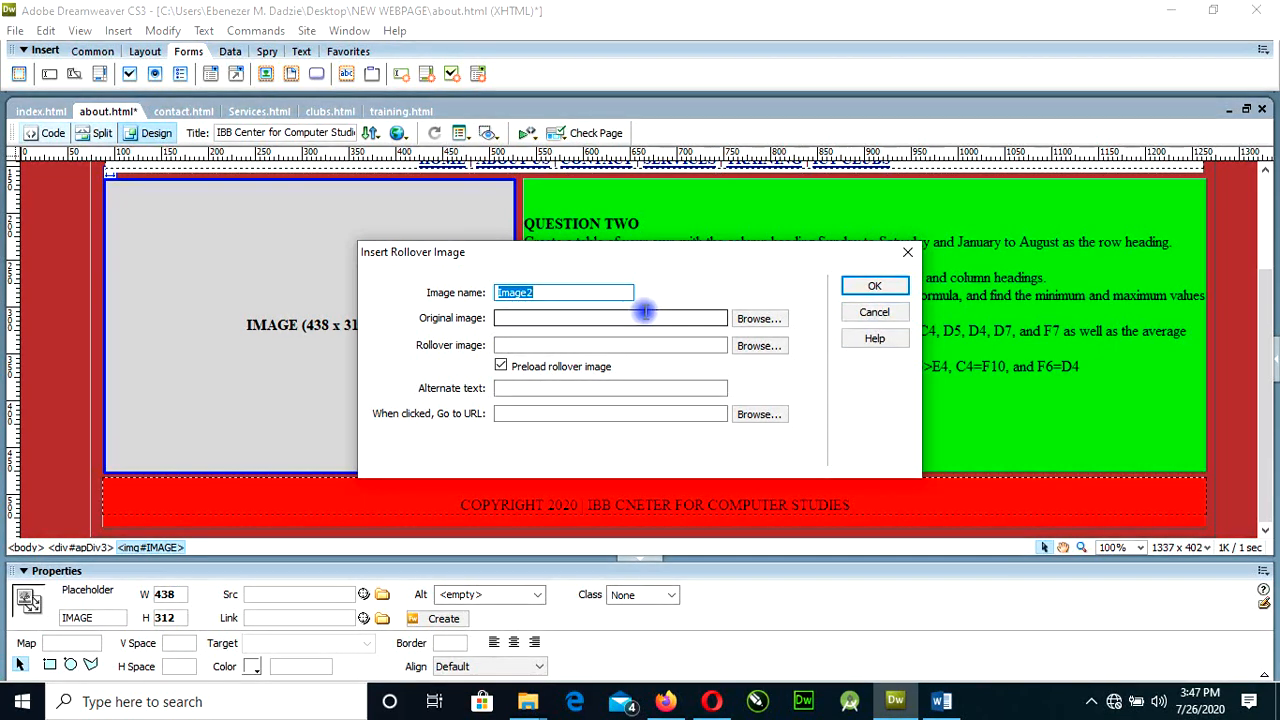
{"action": "left_click", "coordinate": [868, 313]}
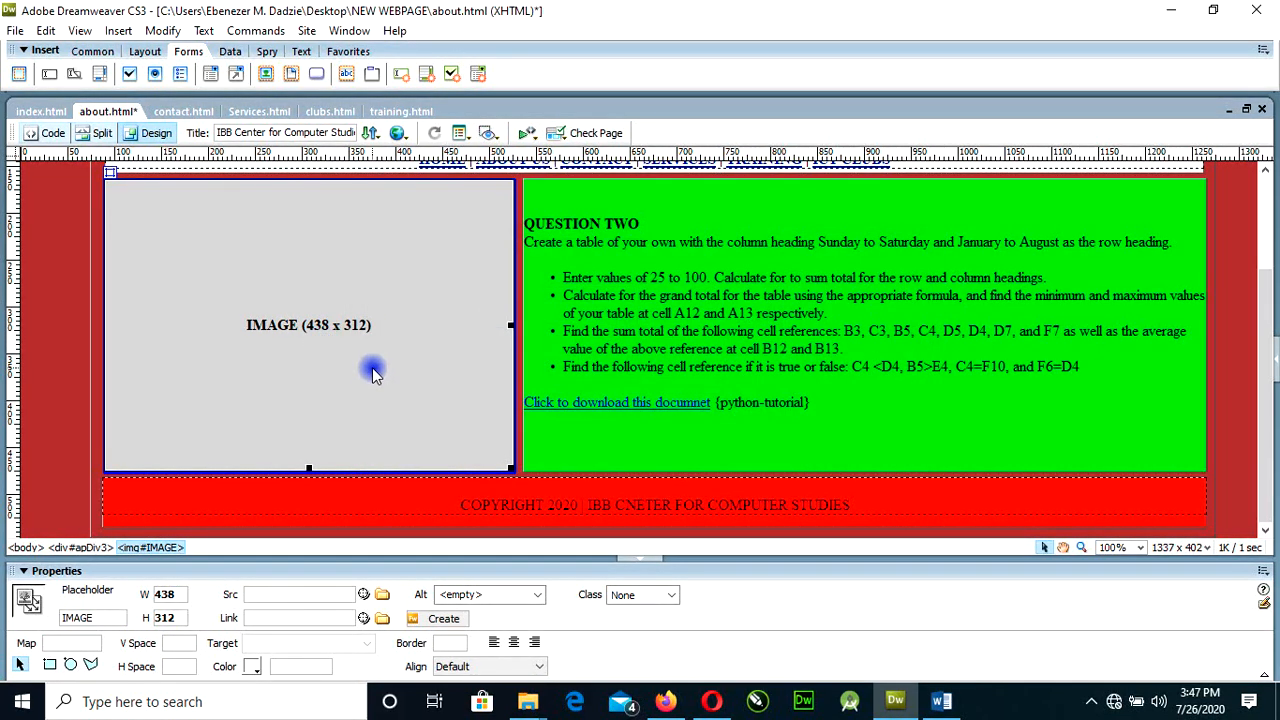
Delete the empty image placeholder beside the Question Two text and start inserting a rollover image in its place.
{"action": "key", "text": "Delete"}
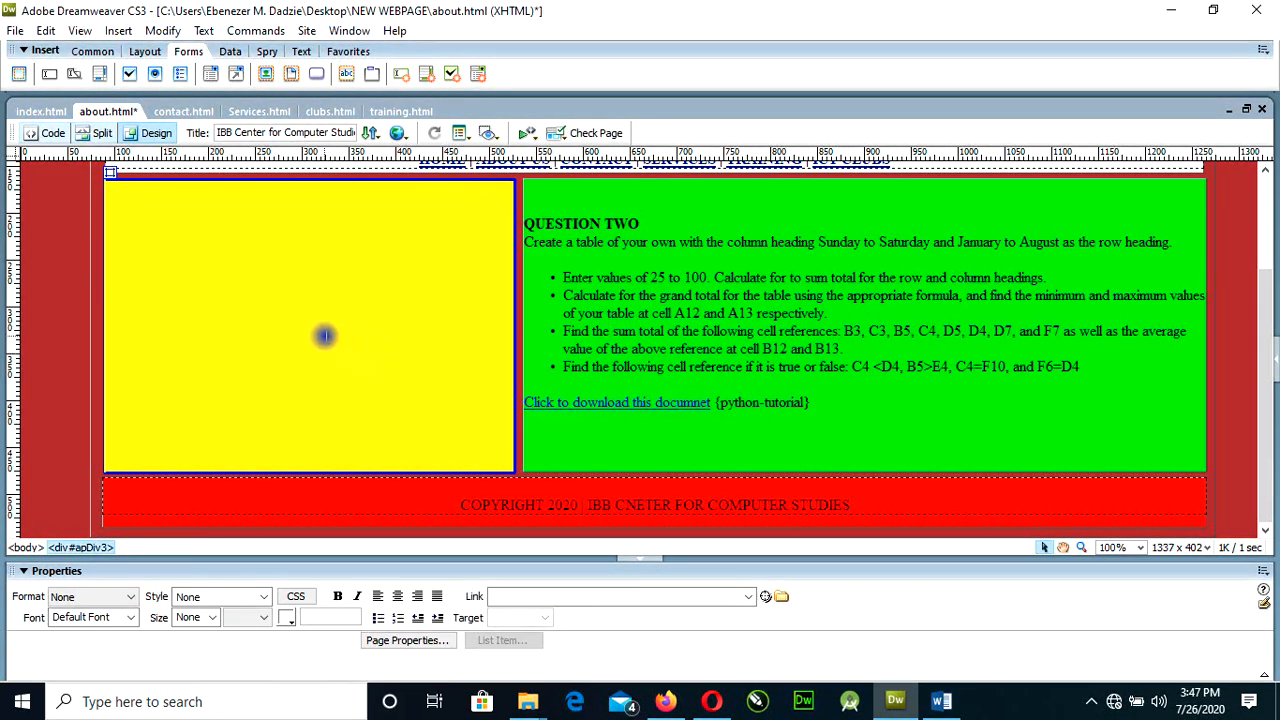
{"action": "left_click", "coordinate": [116, 31]}
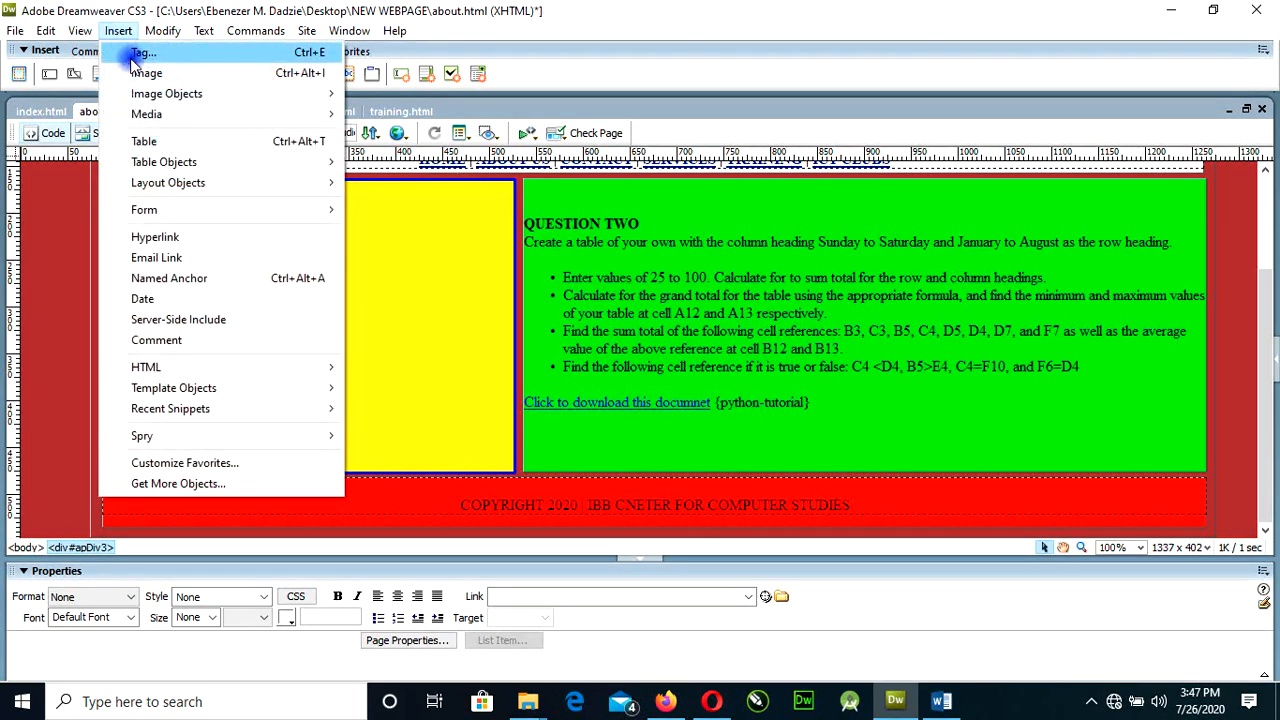
{"action": "mouse_move", "coordinate": [168, 93]}
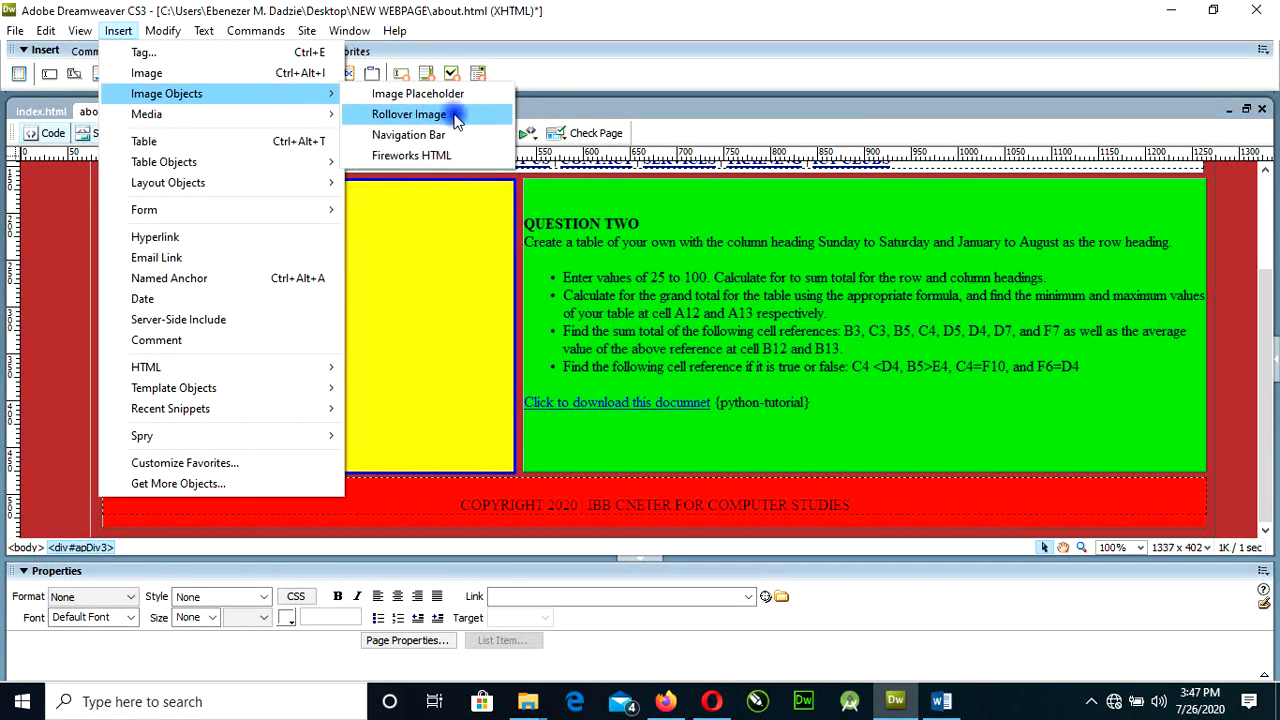
{"action": "left_click", "coordinate": [455, 116]}
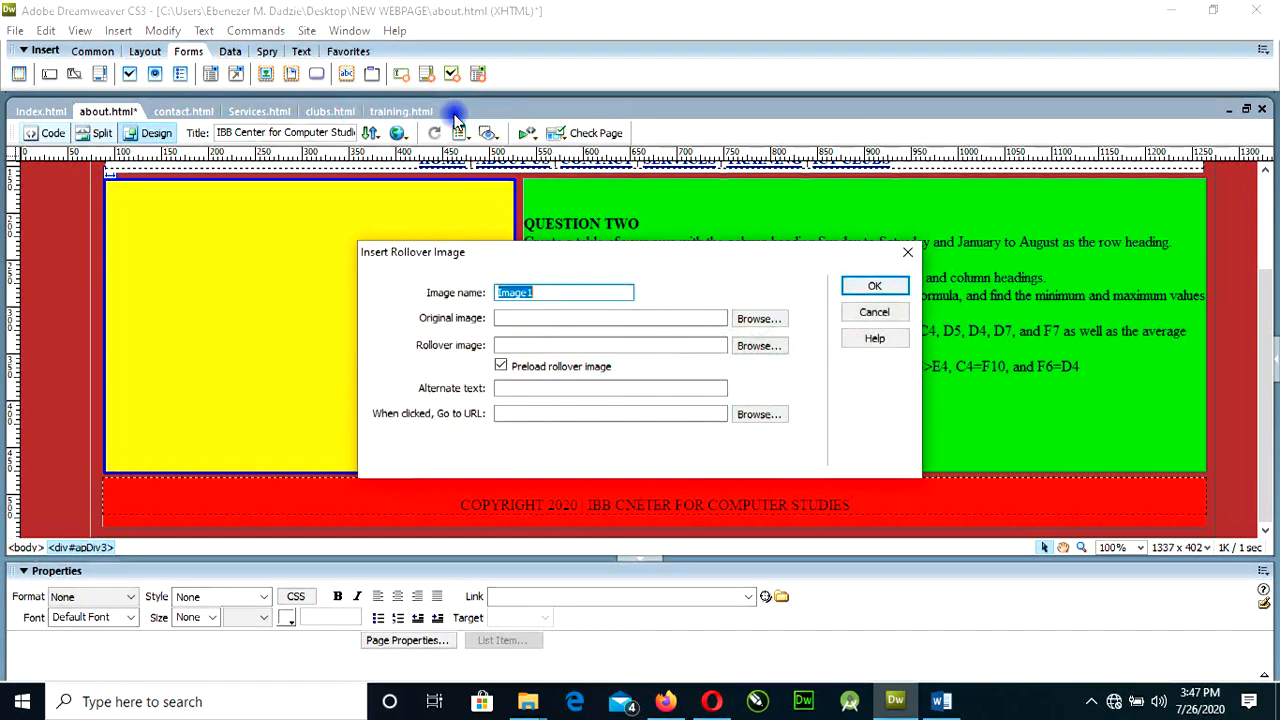
{"action": "left_click_drag", "start_coordinate": [575, 265], "coordinate": [579, 217]}
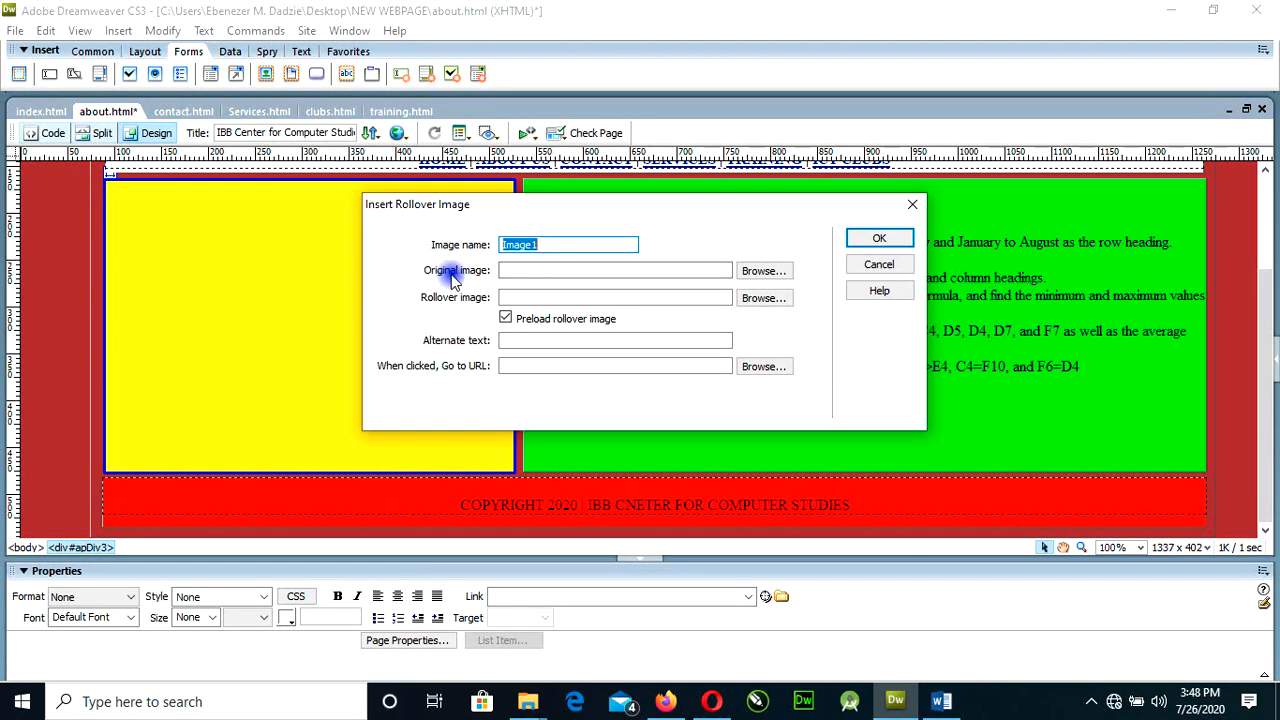
Choose fisher-men-4 from the IMG folder as the original image of the rollover.
{"action": "left_click", "coordinate": [763, 271]}
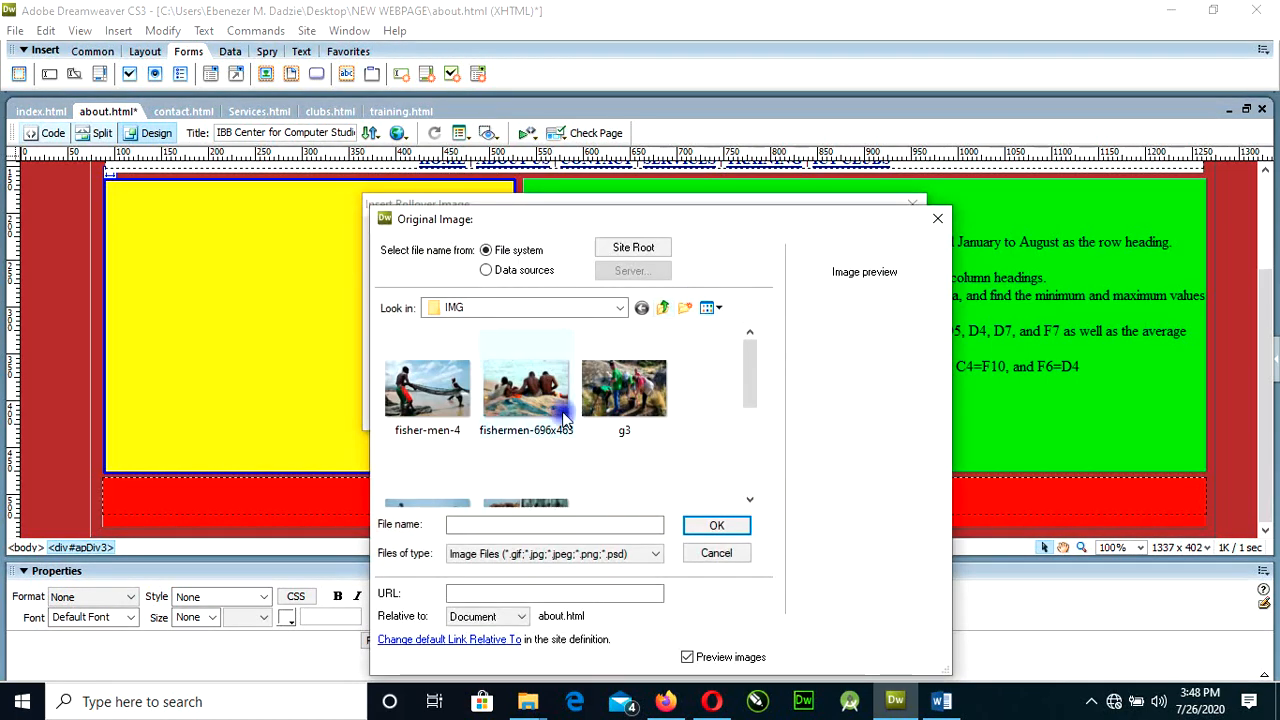
{"action": "mouse_move", "coordinate": [755, 387]}
{"action": "left_mouse_down"}
{"action": "mouse_move", "coordinate": [745, 440]}
{"action": "mouse_move", "coordinate": [748, 390]}
{"action": "left_mouse_up"}
{"action": "left_click", "coordinate": [468, 398]}
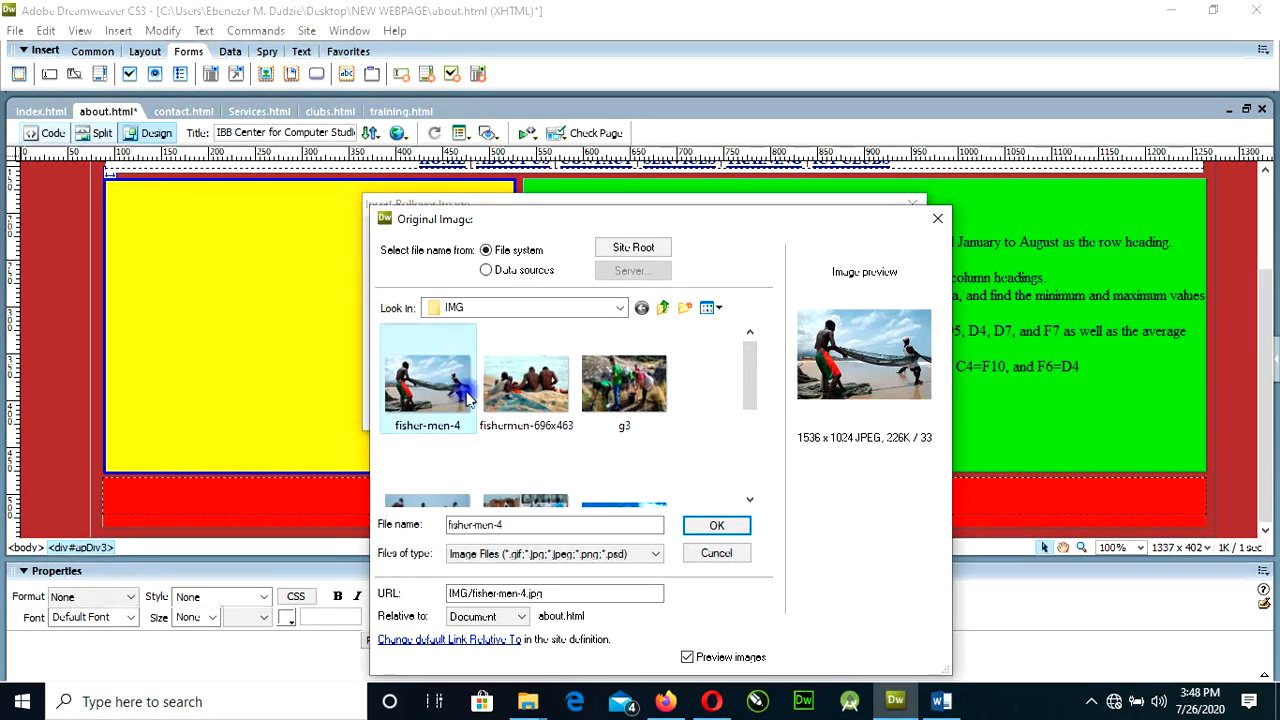
{"action": "left_click", "coordinate": [715, 526]}
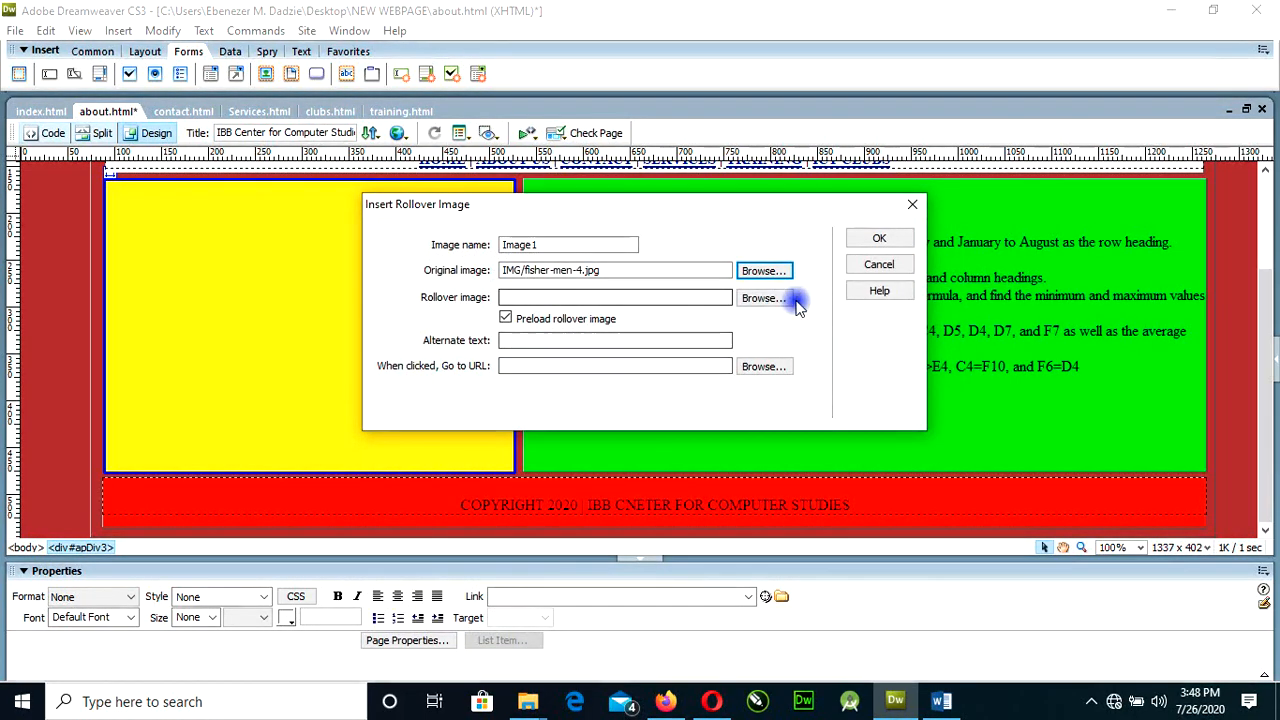
Choose g4 from the IMG folder as the rollover image and insert it with blank alternate text and link URL.
{"action": "left_click", "coordinate": [766, 297]}
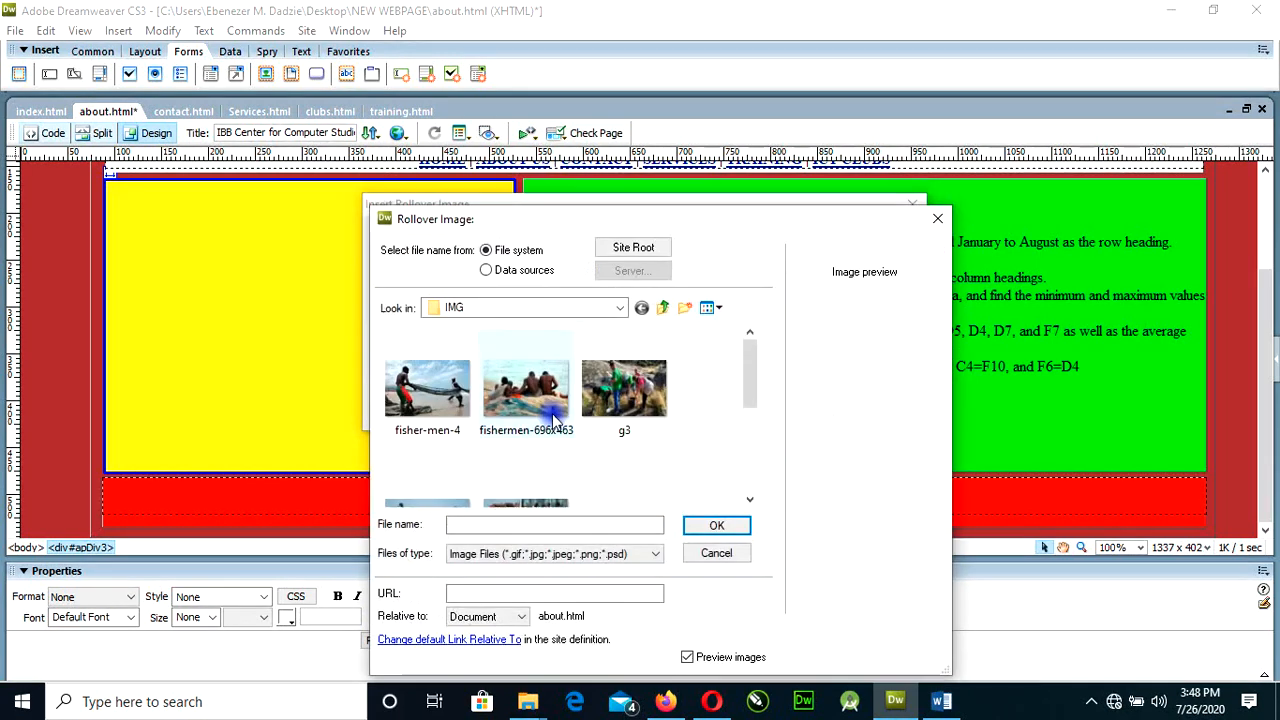
{"action": "left_click_drag", "start_coordinate": [754, 371], "coordinate": [751, 414]}
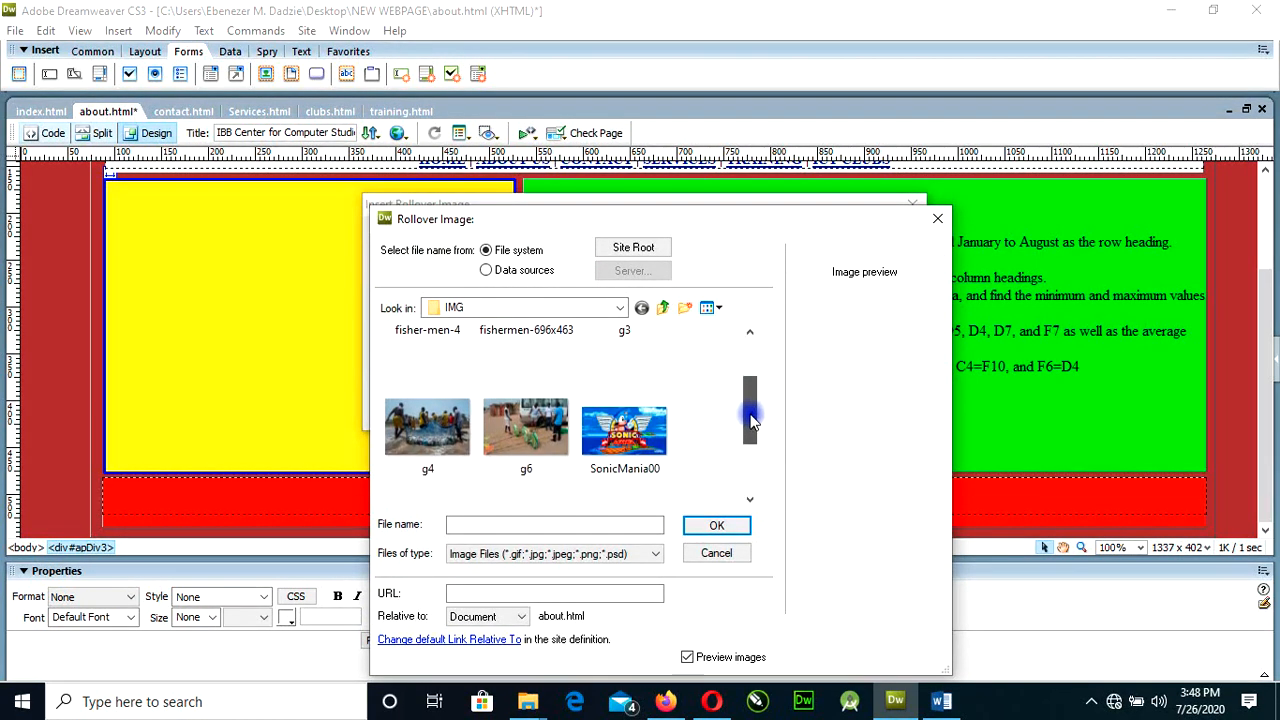
{"action": "left_click", "coordinate": [455, 435]}
{"action": "left_click", "coordinate": [700, 527]}
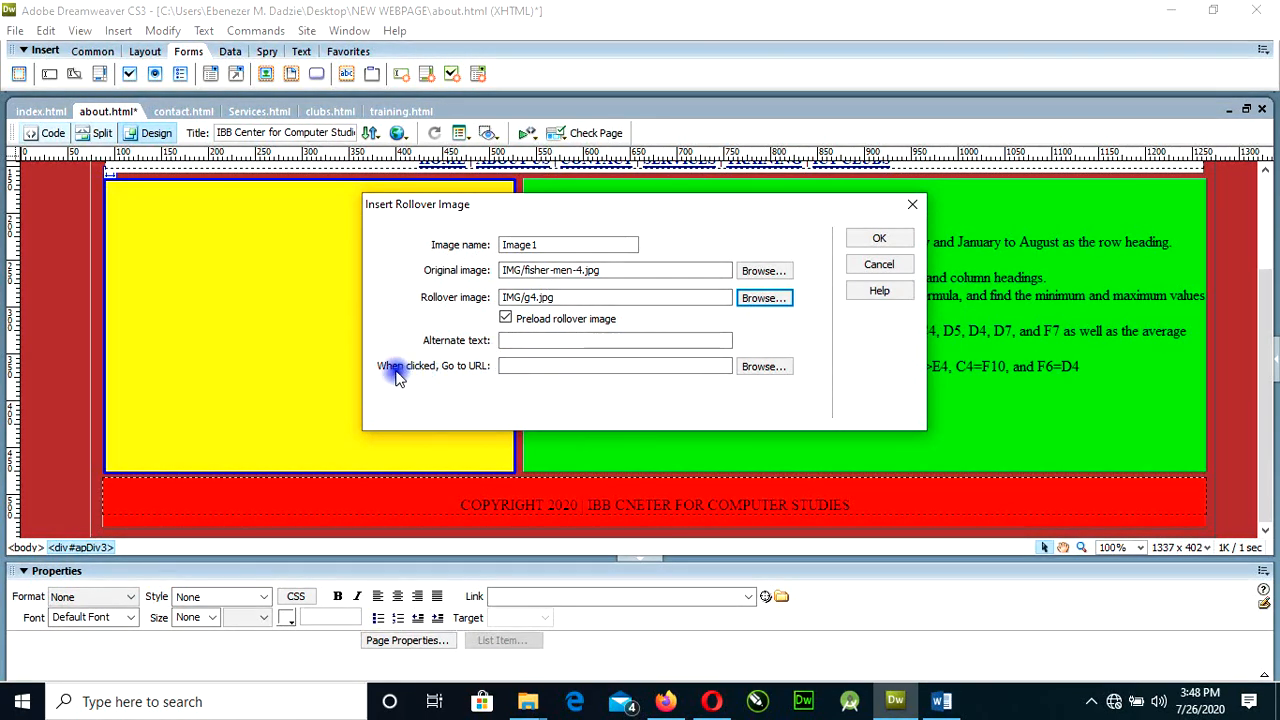
{"action": "left_click", "coordinate": [504, 368]}
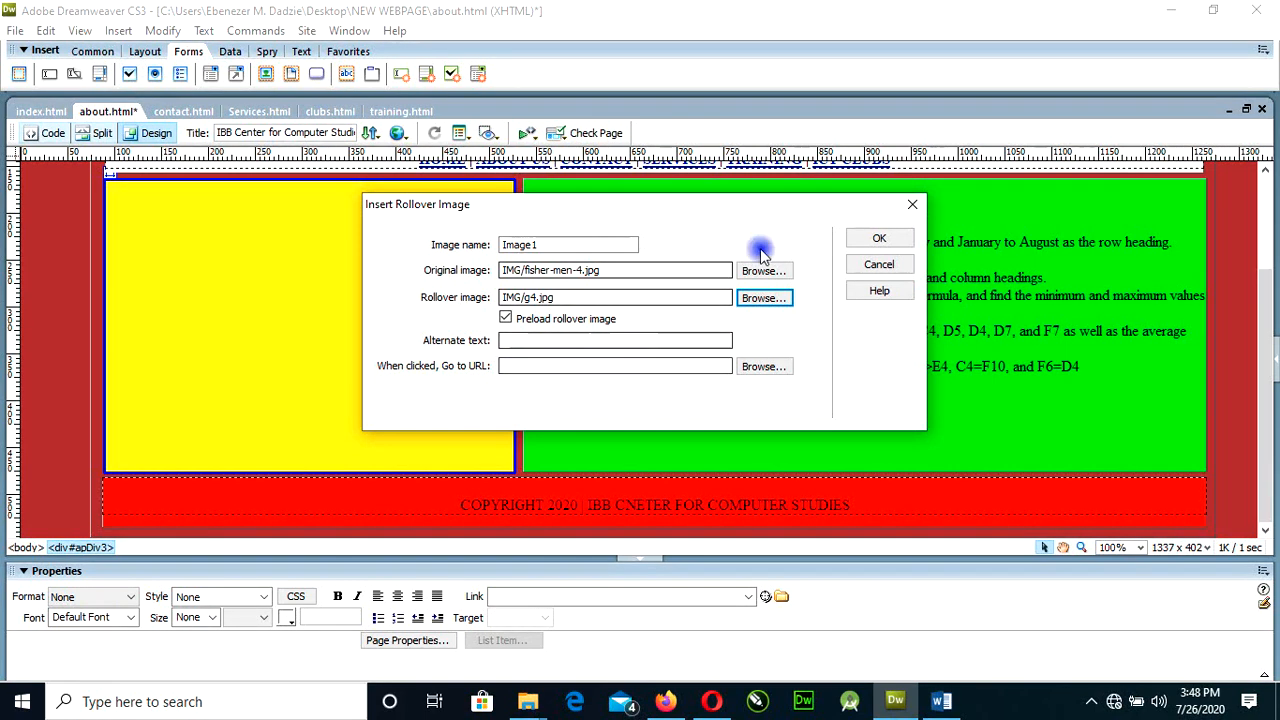
{"action": "left_click", "coordinate": [627, 338]}
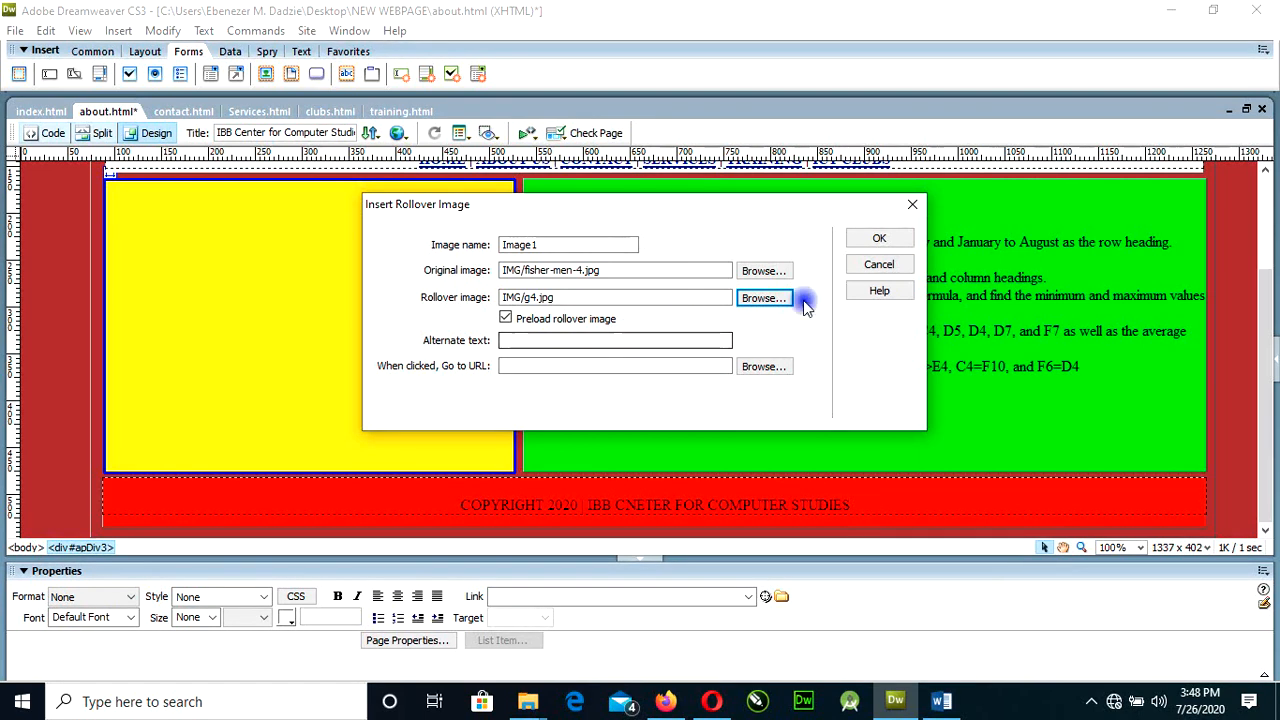
{"action": "left_click", "coordinate": [880, 240]}
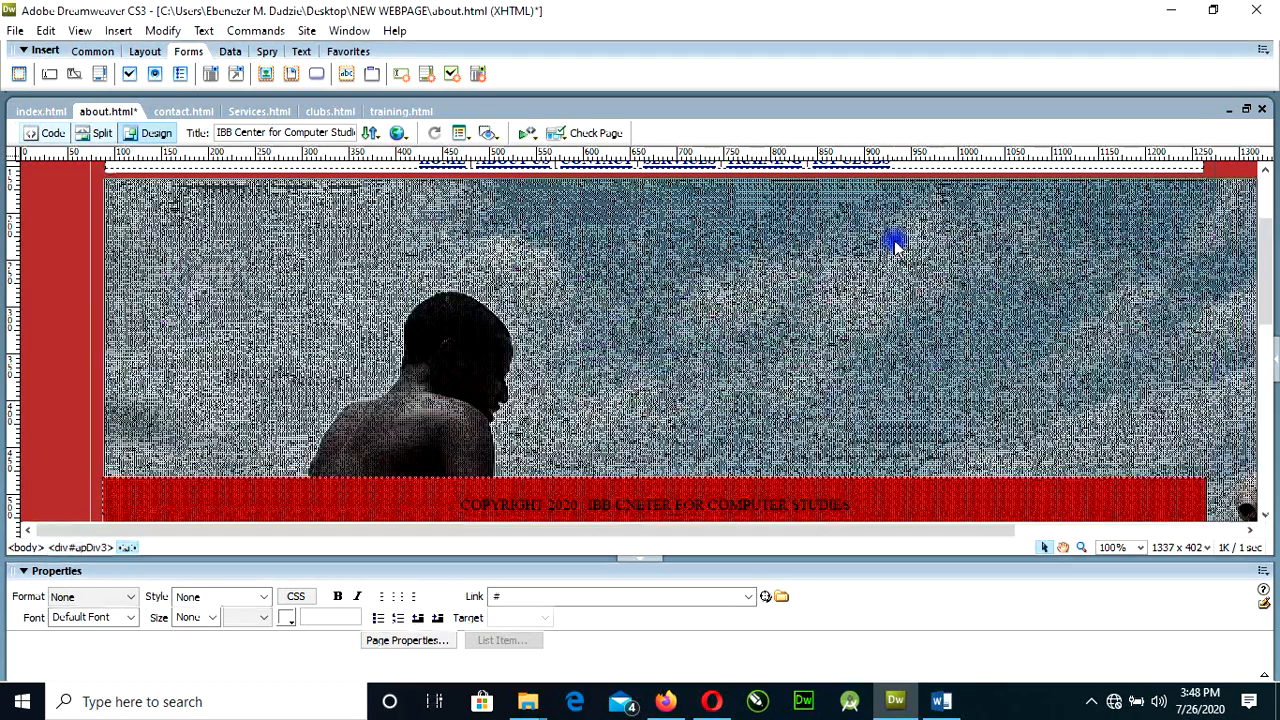
Select the oversized rollover image on about.html and set its width to 200 and its height to 185.
{"action": "scroll", "coordinate": [743, 410], "scroll_direction": "down", "scroll_amount": 10}
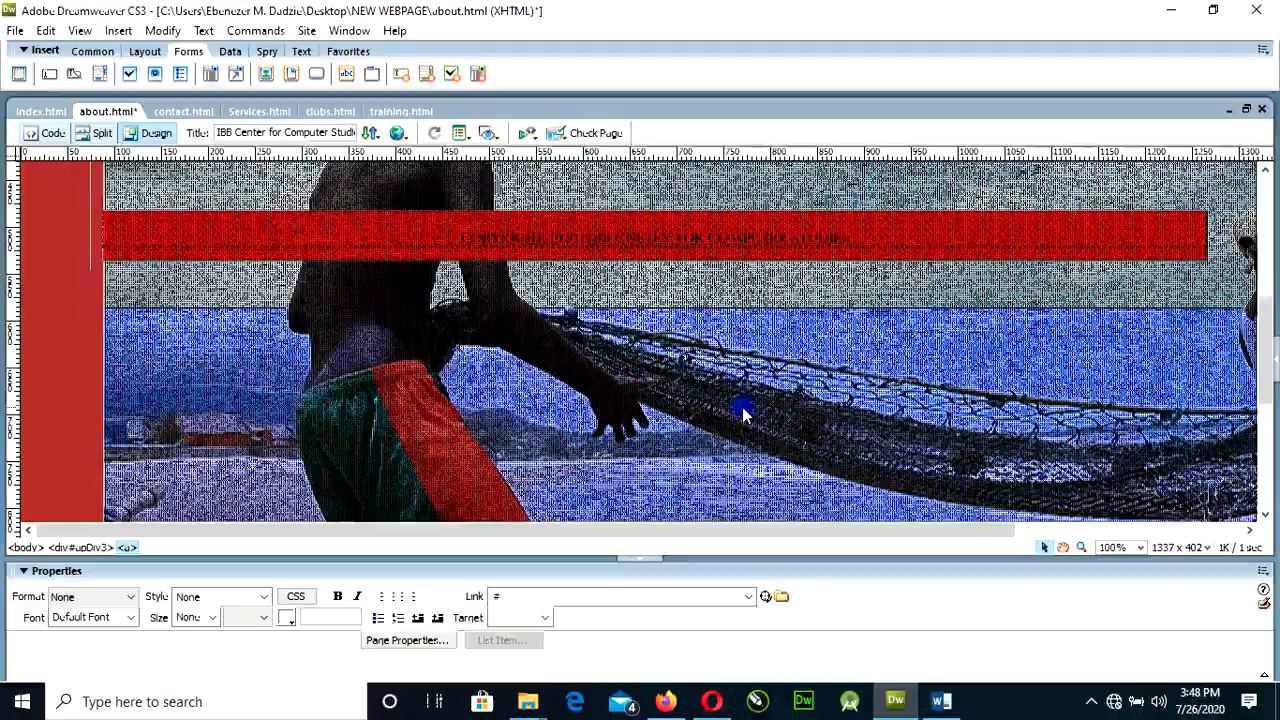
{"action": "scroll", "coordinate": [743, 410], "scroll_direction": "up", "scroll_amount": 12}
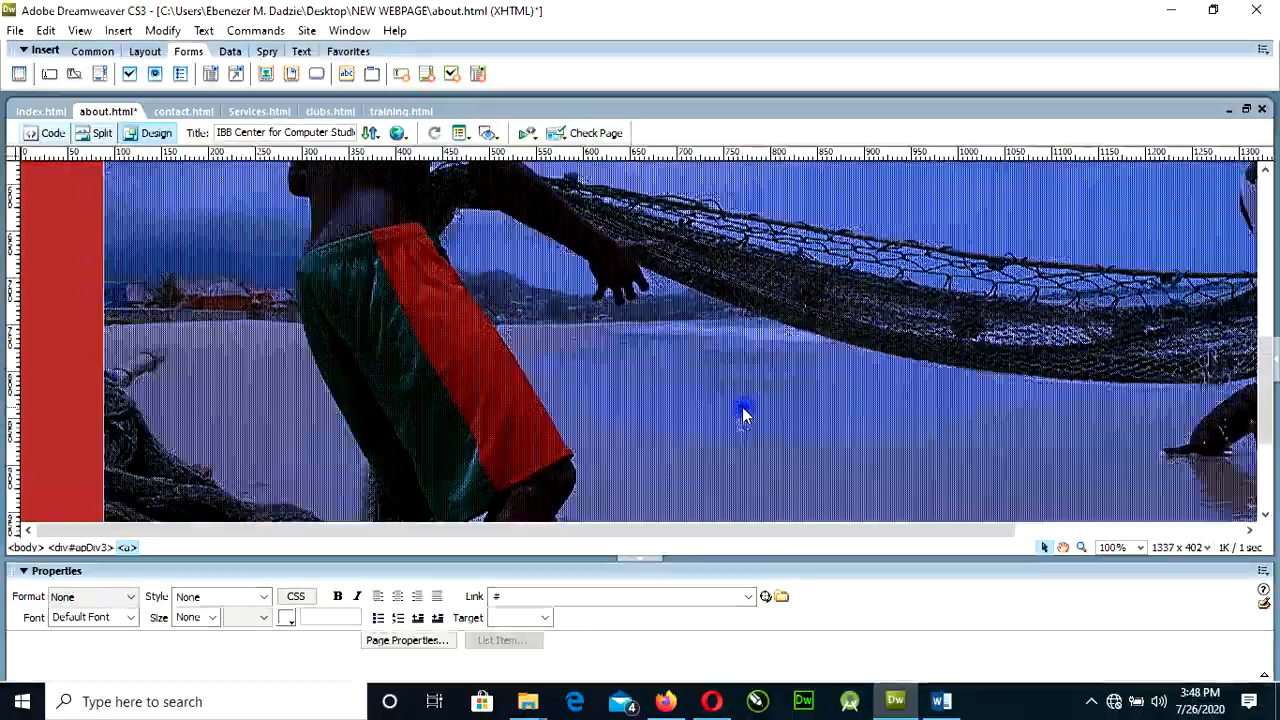
{"action": "scroll", "coordinate": [743, 410], "scroll_direction": "down", "scroll_amount": 10}
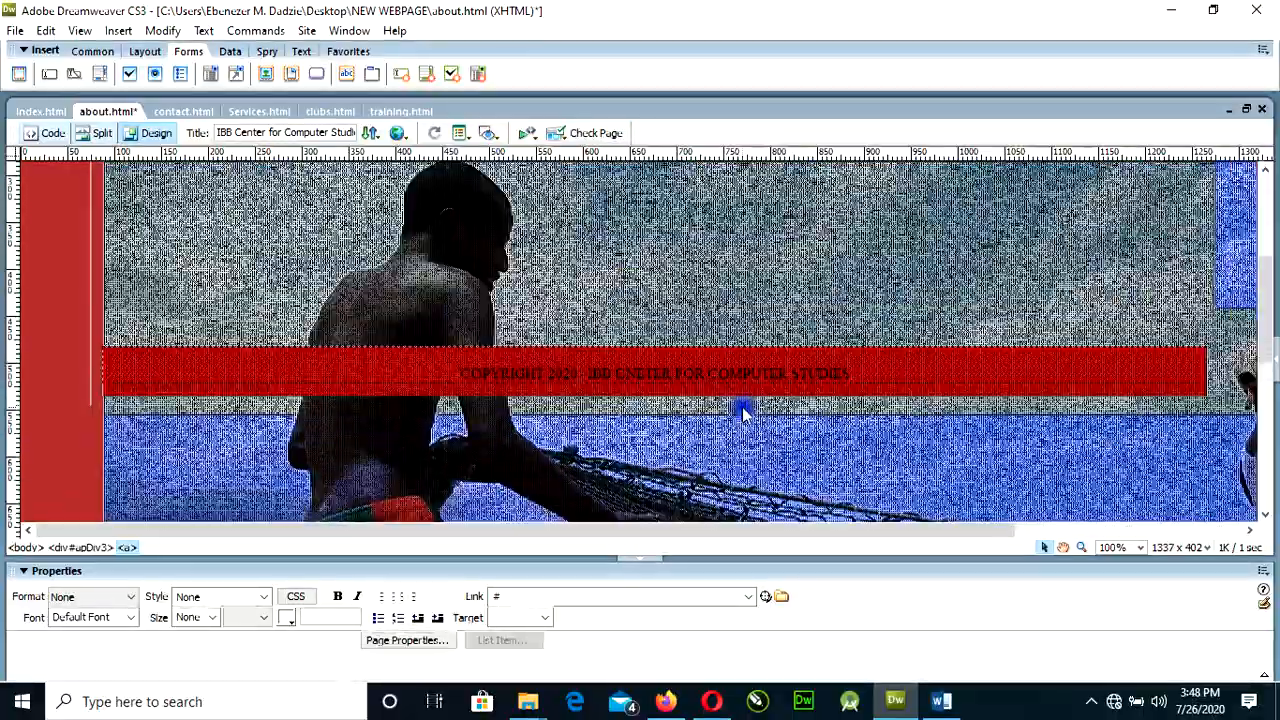
{"action": "scroll", "coordinate": [743, 412], "scroll_direction": "down", "scroll_amount": 2}
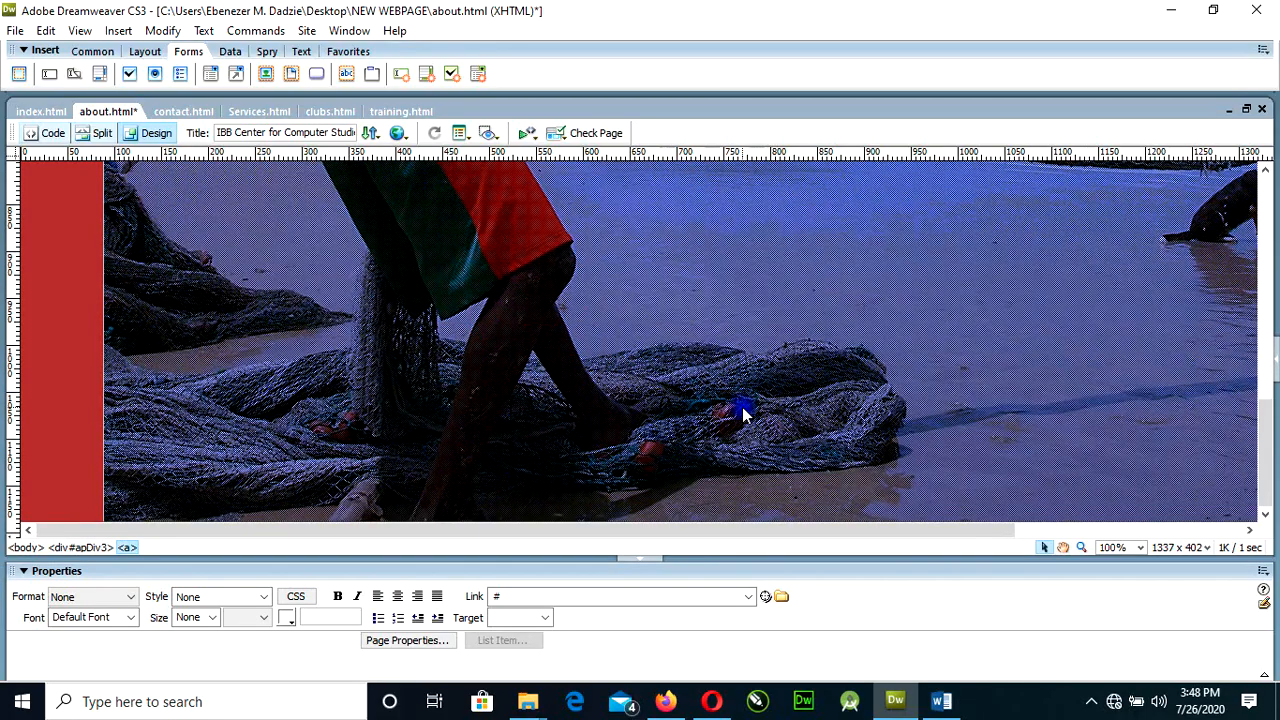
{"action": "scroll", "coordinate": [743, 412], "scroll_direction": "down", "scroll_amount": 5}
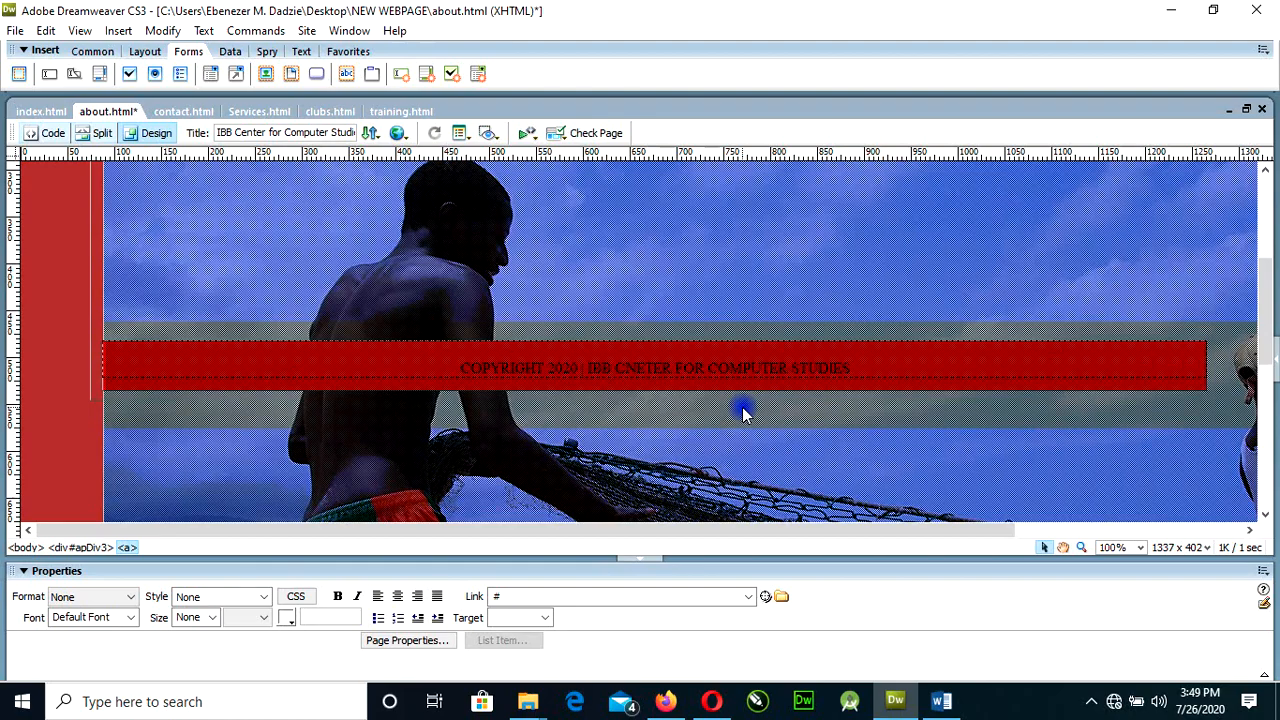
{"action": "scroll", "coordinate": [742, 409], "scroll_direction": "up", "scroll_amount": 15}
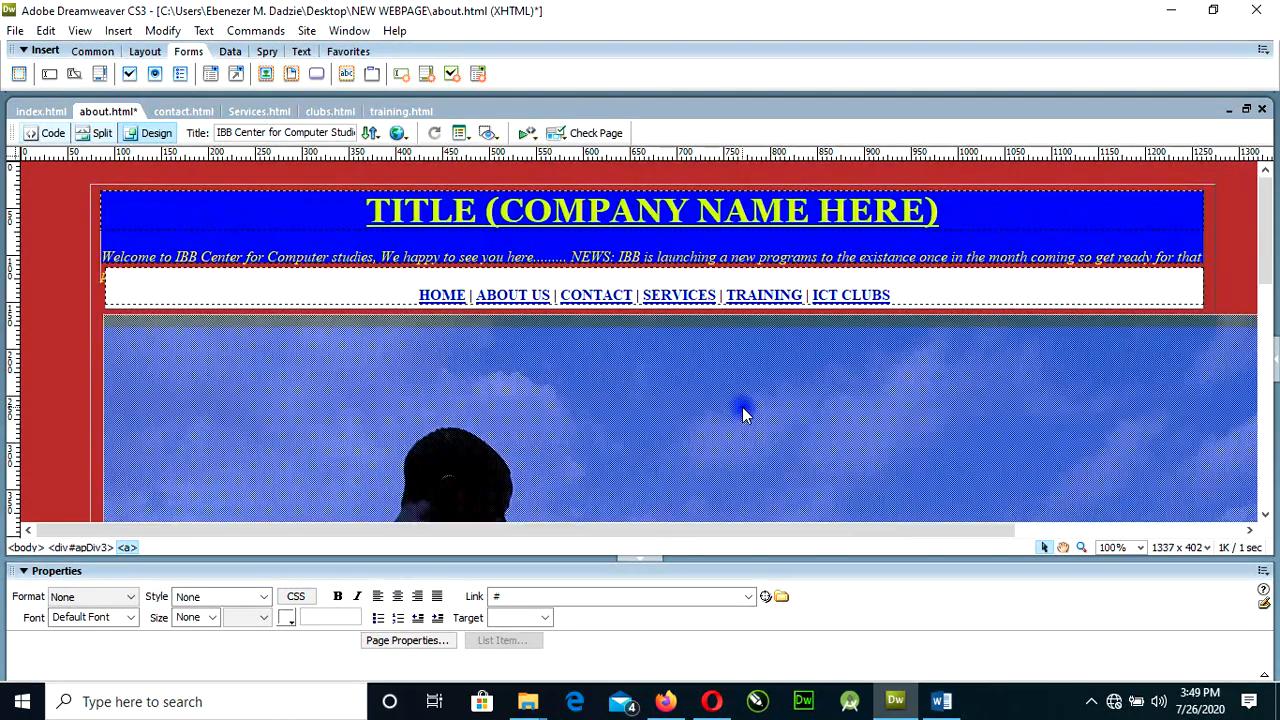
{"action": "left_click", "coordinate": [381, 425]}
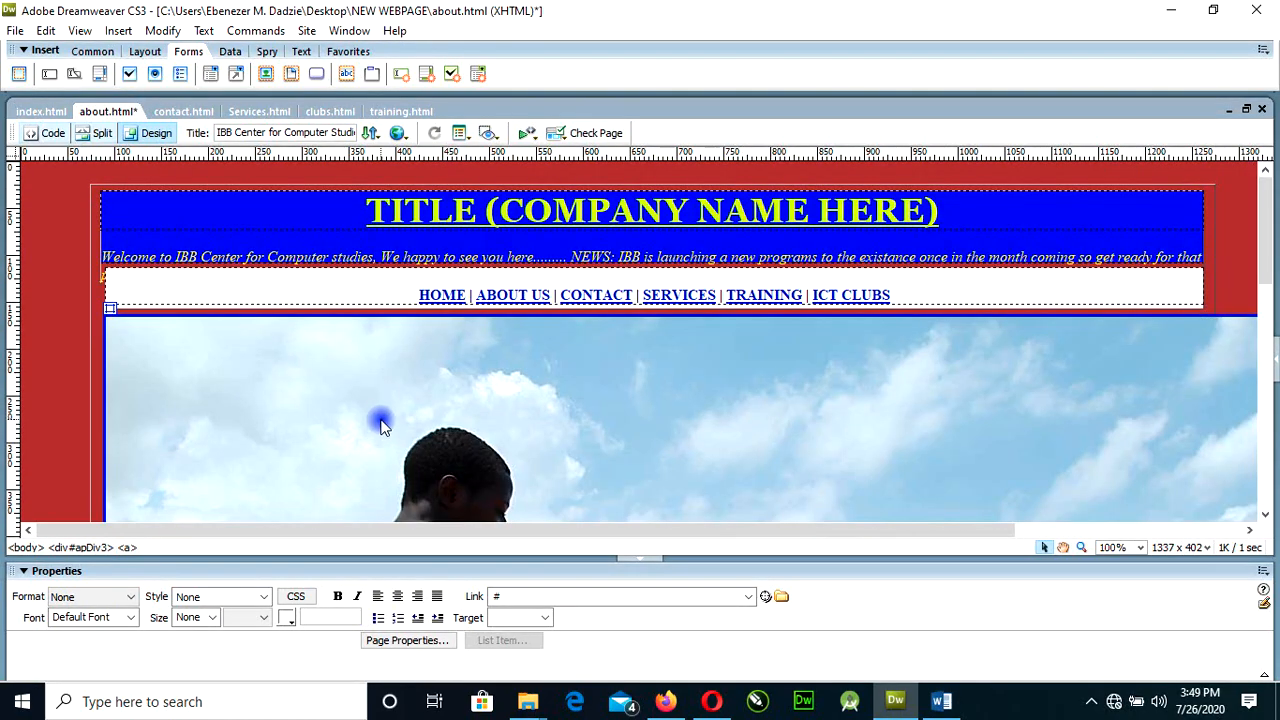
{"action": "left_click", "coordinate": [375, 416]}
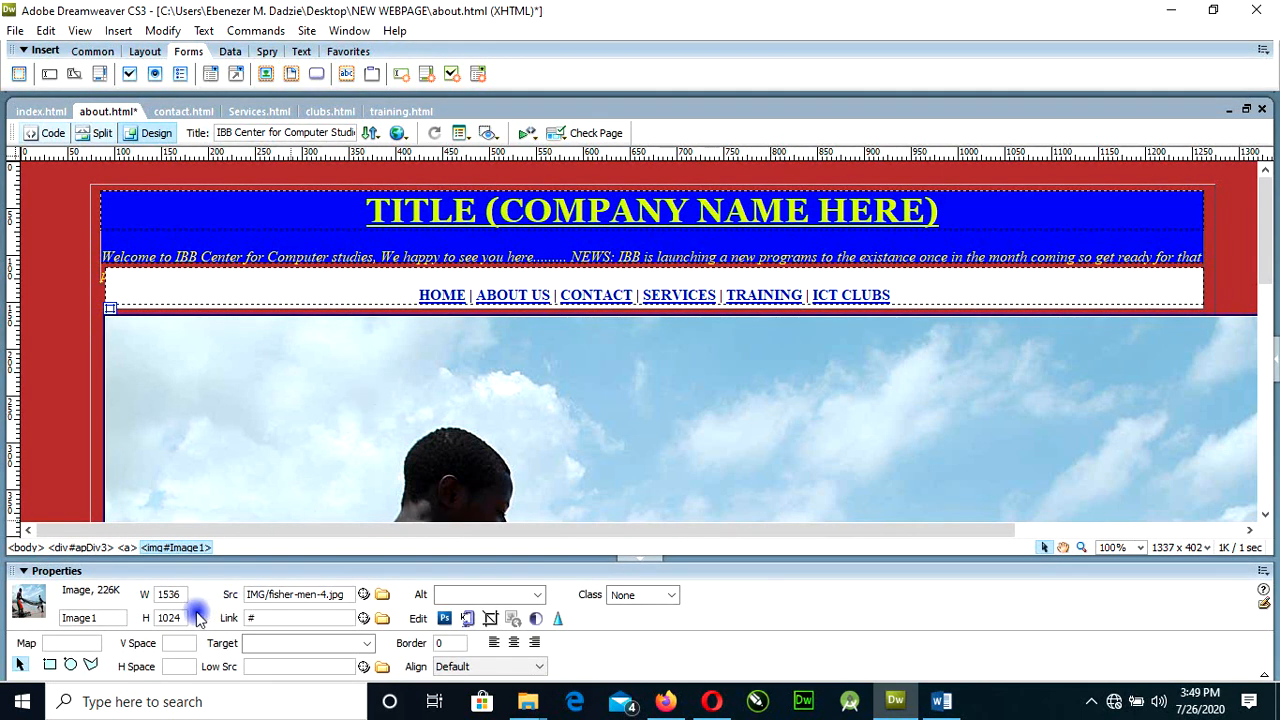
{"action": "left_click_drag", "start_coordinate": [182, 594], "coordinate": [158, 582]}
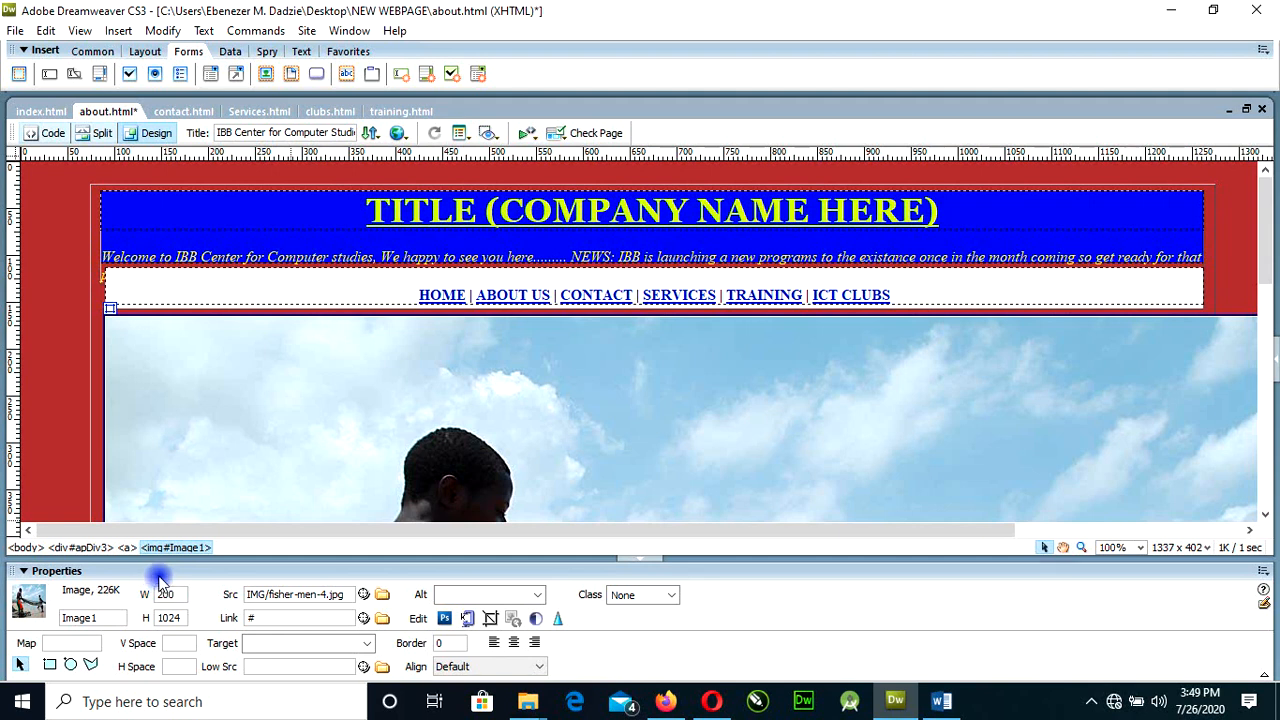
{"action": "left_click_drag", "start_coordinate": [183, 617], "coordinate": [142, 617]}
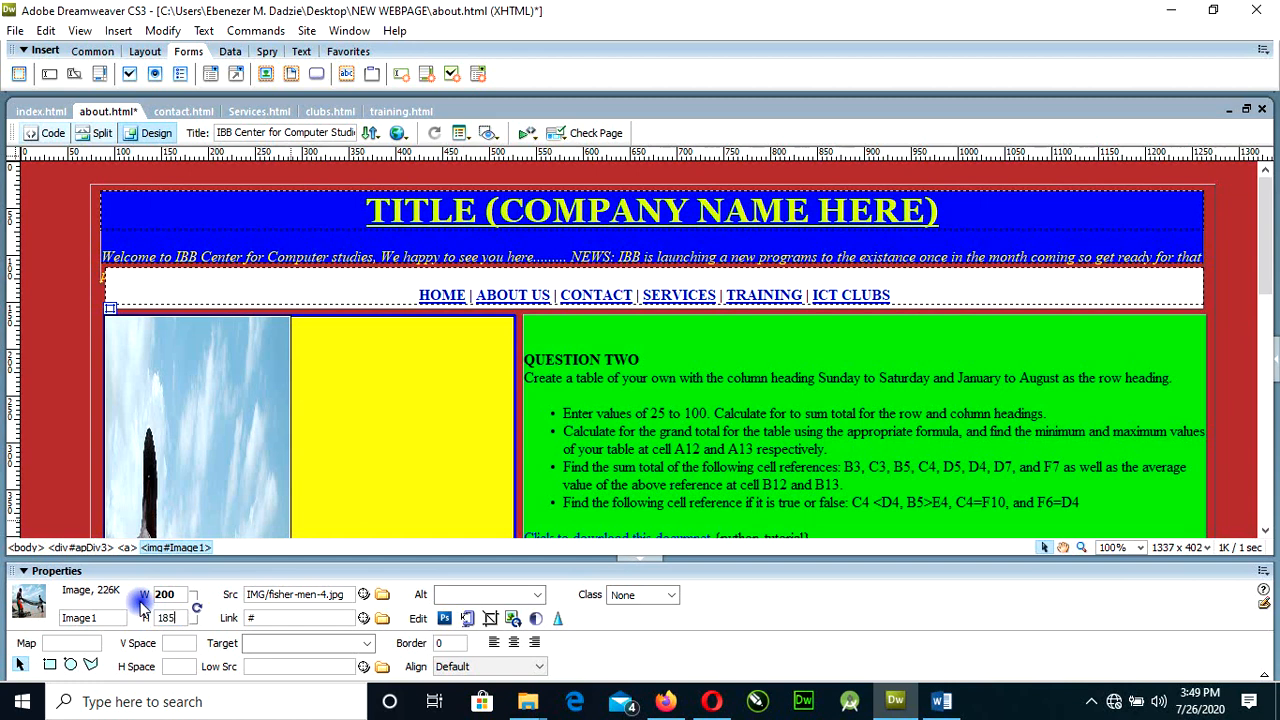
{"action": "key", "text": "Return"}
Enlarge the rollover image to about 438 by 313 pixels so it fills the yellow box, and save about.html.
{"action": "scroll", "coordinate": [232, 480], "scroll_direction": "down", "scroll_amount": 2}
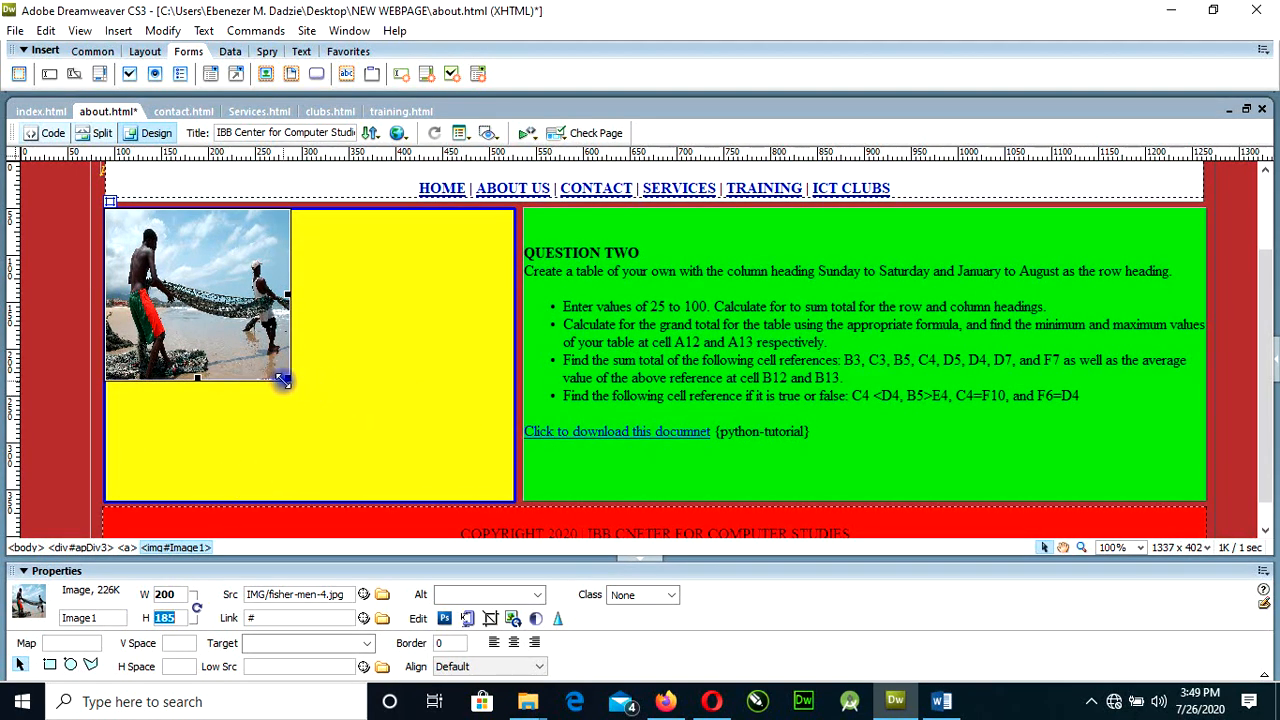
{"action": "left_click_drag", "start_coordinate": [287, 376], "coordinate": [511, 495]}
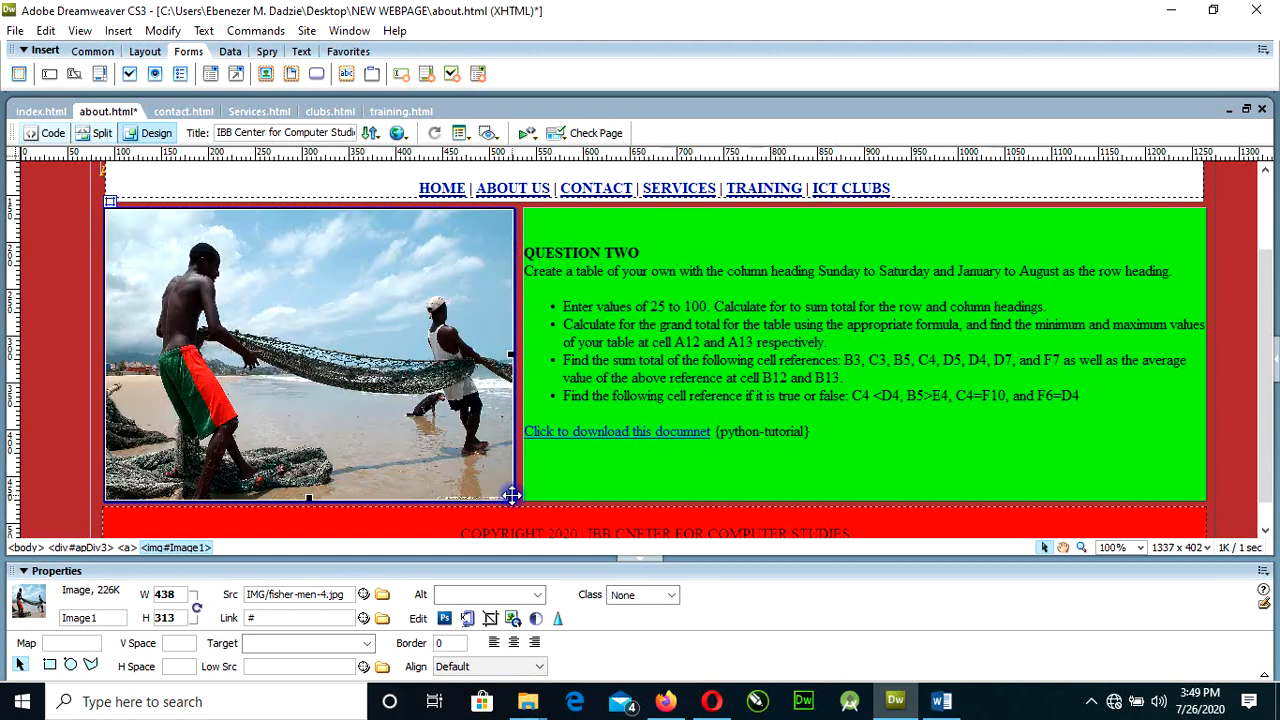
{"action": "left_click", "coordinate": [55, 429]}
{"action": "scroll", "coordinate": [55, 429], "scroll_direction": "up", "scroll_amount": 3}
{"action": "left_click", "coordinate": [18, 31]}
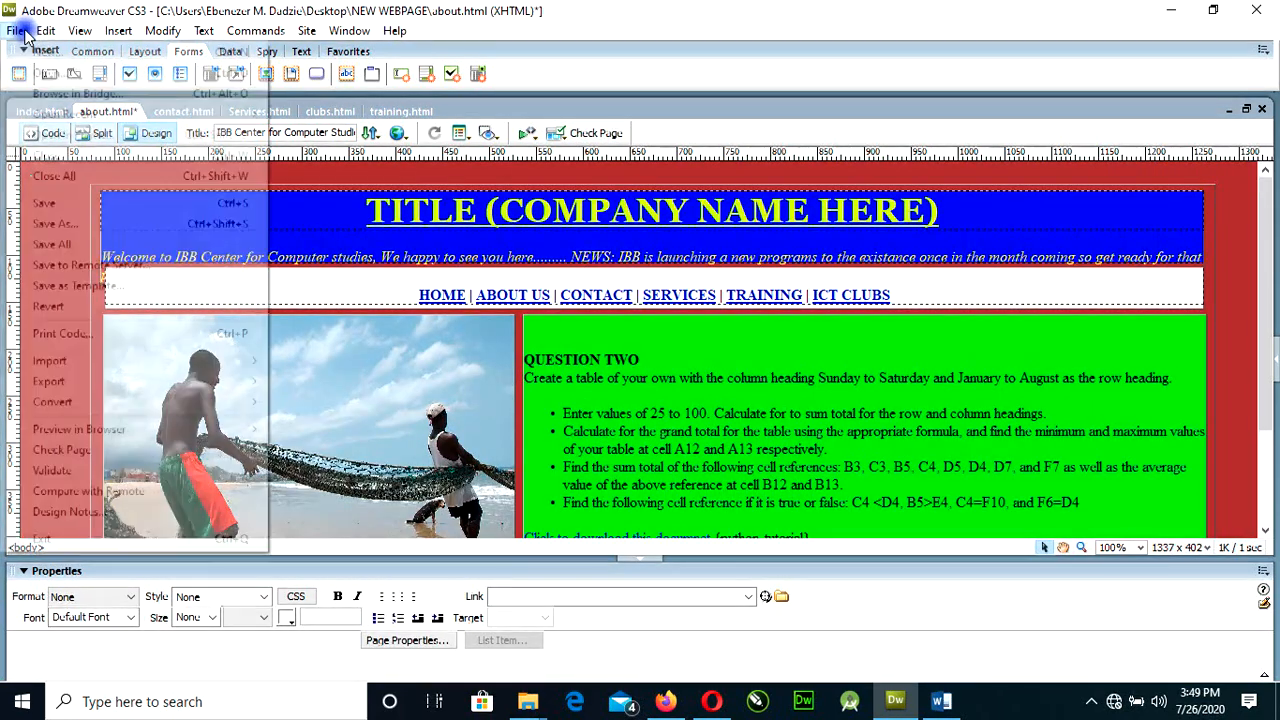
{"action": "left_click", "coordinate": [25, 203]}
{"action": "scroll", "coordinate": [323, 425], "scroll_direction": "down", "scroll_amount": 3}
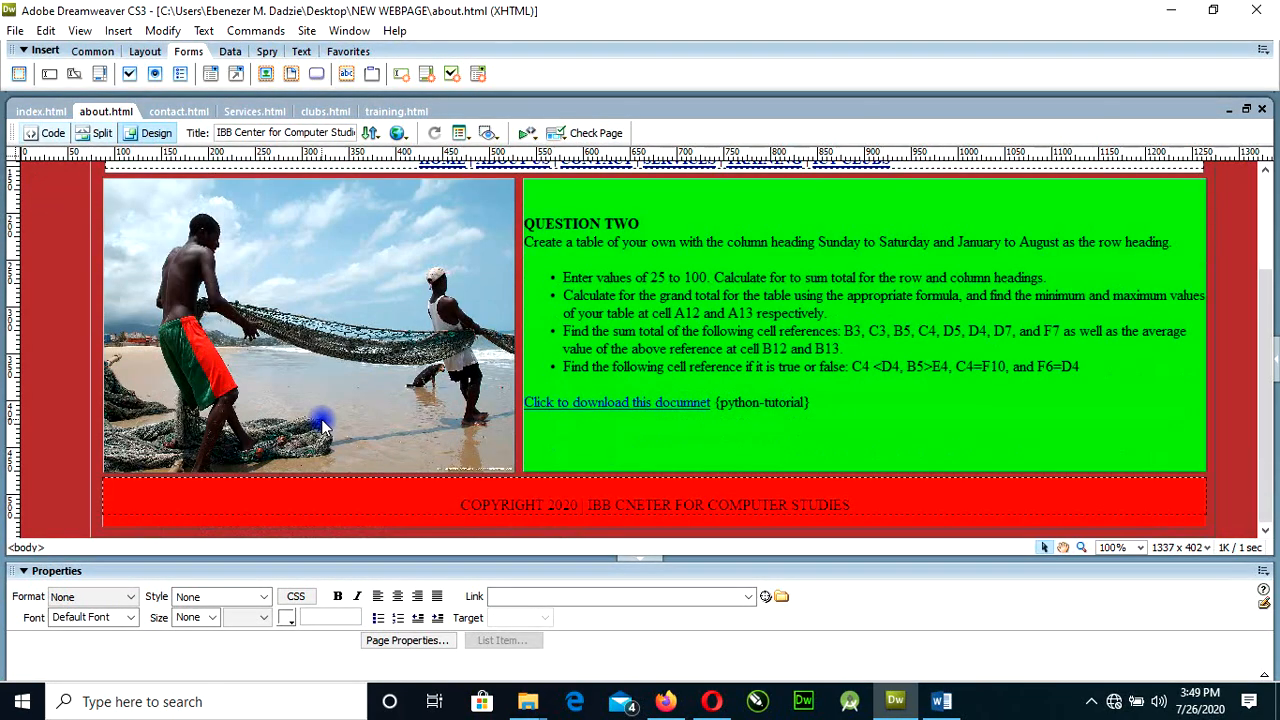
{"action": "scroll", "coordinate": [323, 425], "scroll_direction": "up", "scroll_amount": 1}
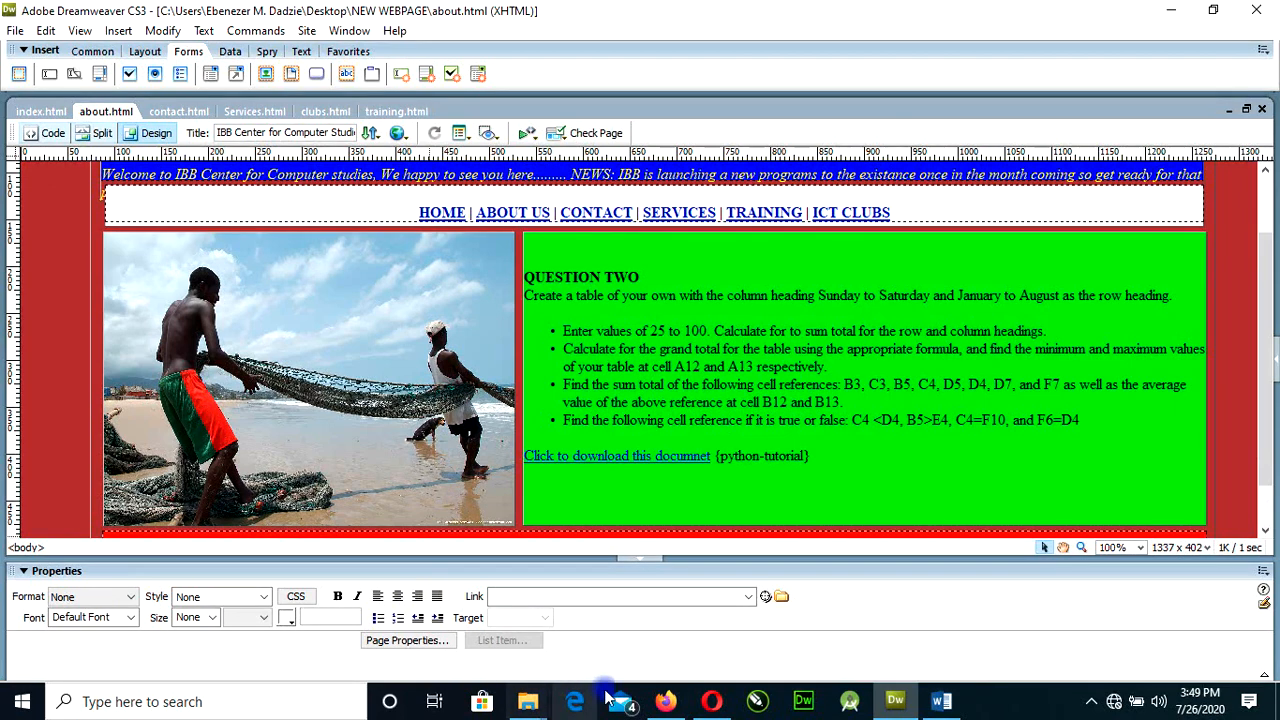
Switch to Firefox, reload the site, open the About Us page and test the rollover image beside Question Two.
{"action": "left_click", "coordinate": [665, 701]}
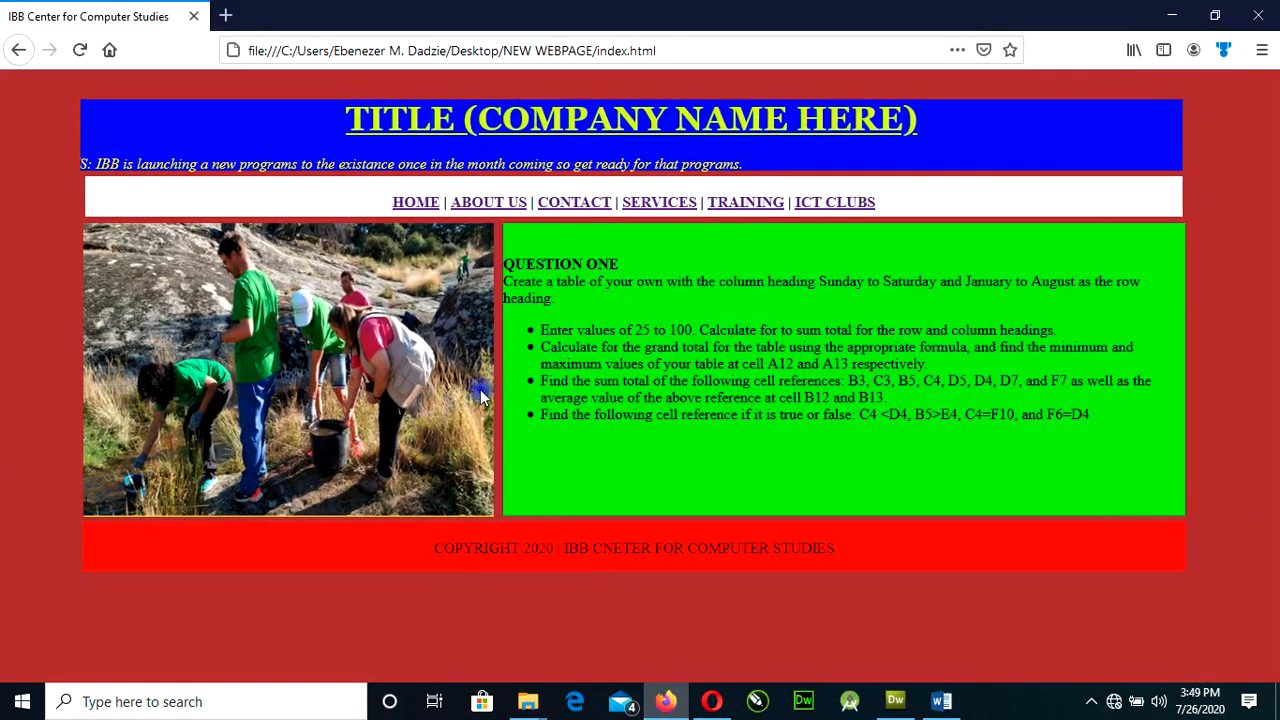
{"action": "left_click", "coordinate": [84, 53]}
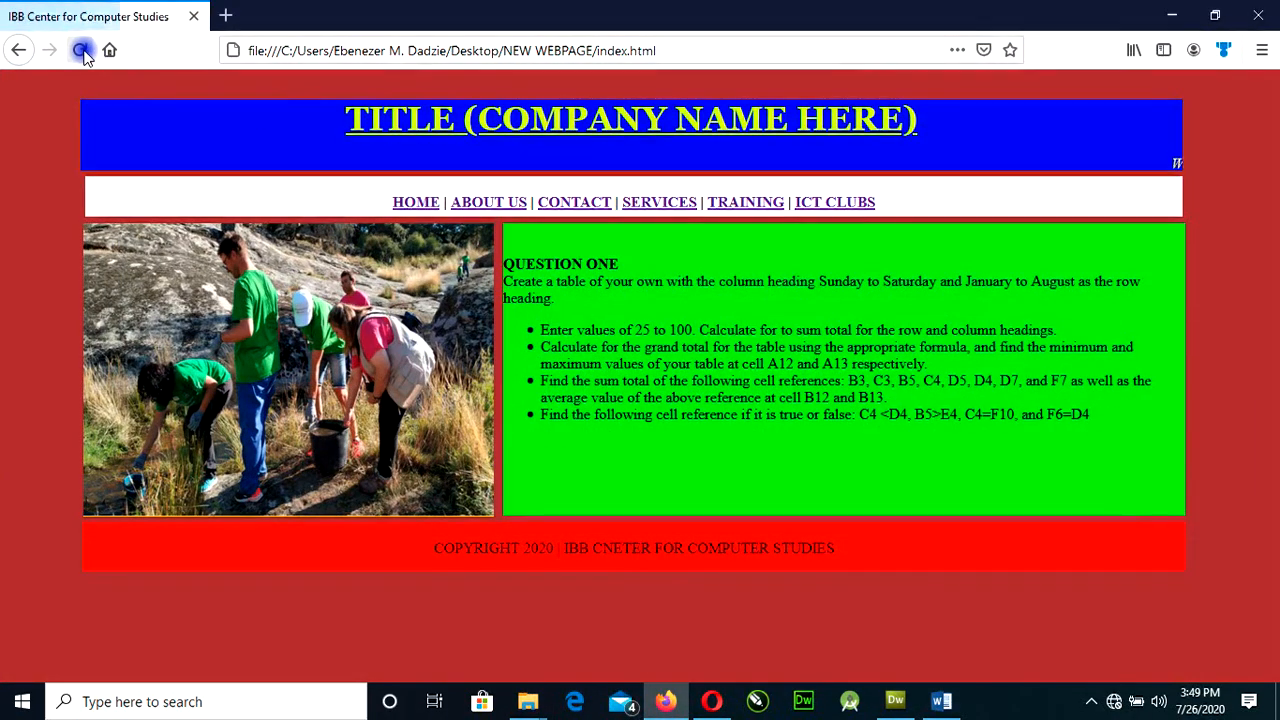
{"action": "left_click", "coordinate": [464, 204]}
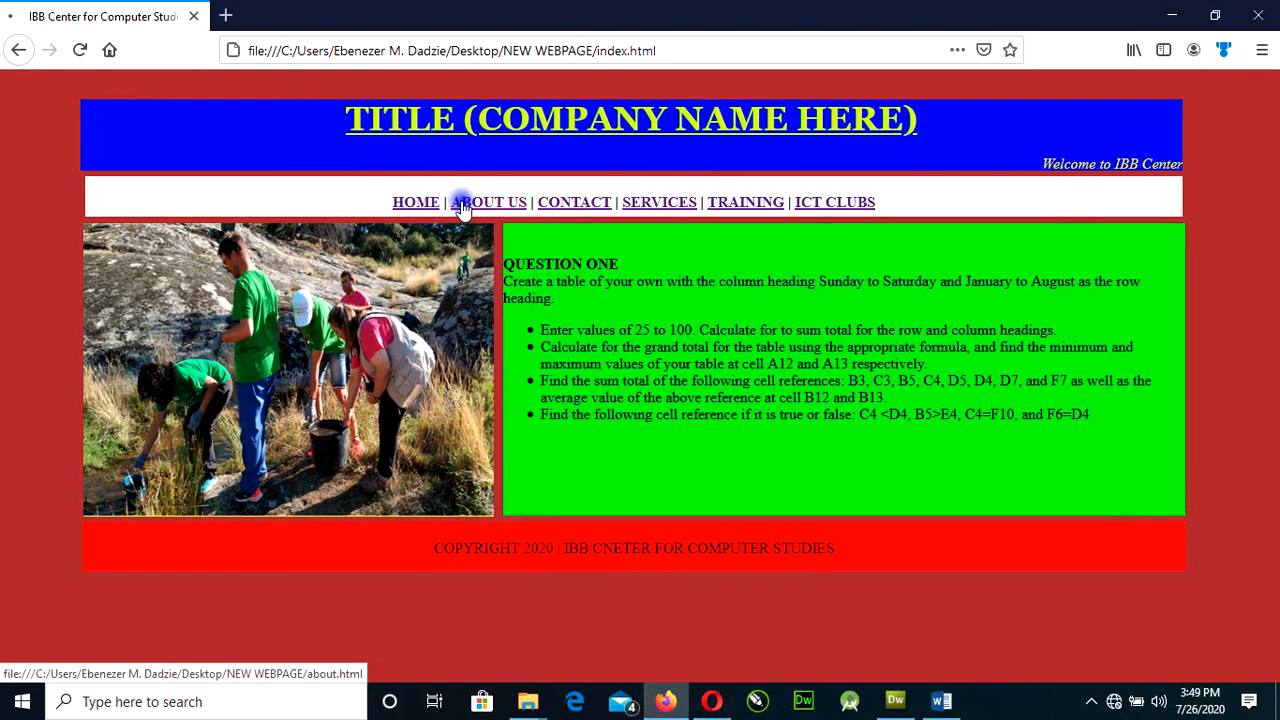
{"action": "left_click", "coordinate": [428, 320]}
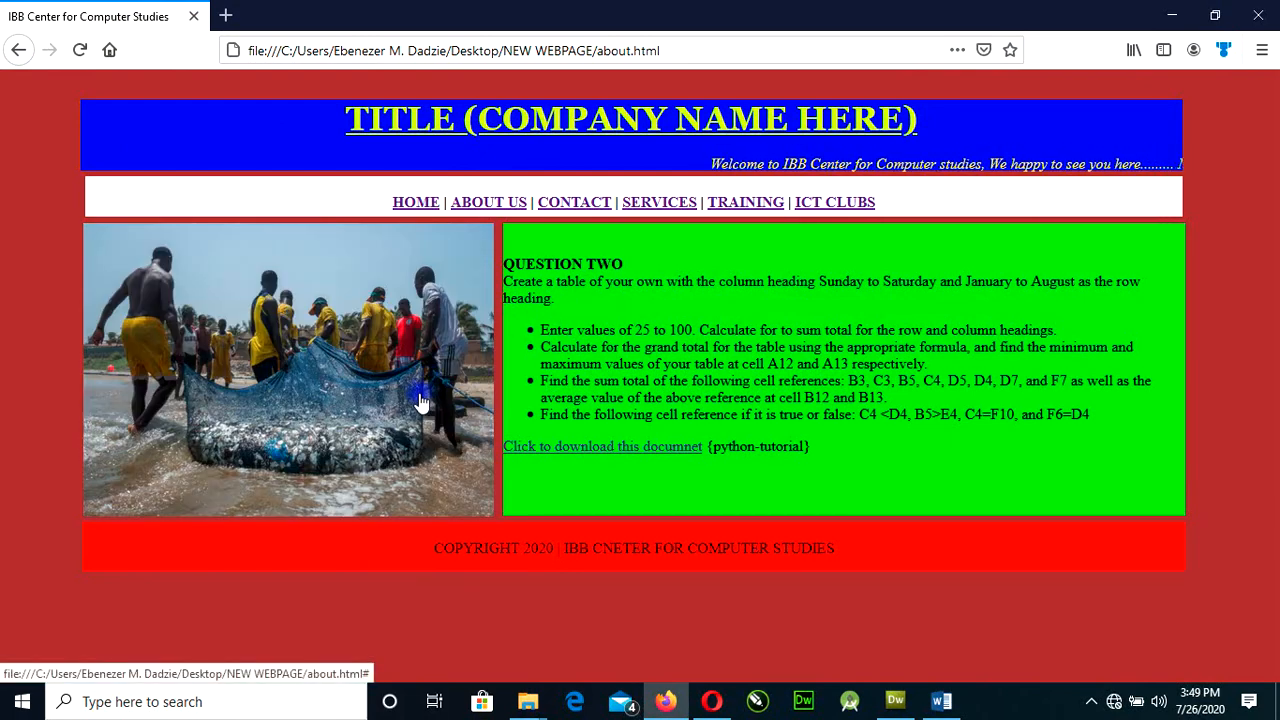
{"action": "left_click", "coordinate": [420, 402]}
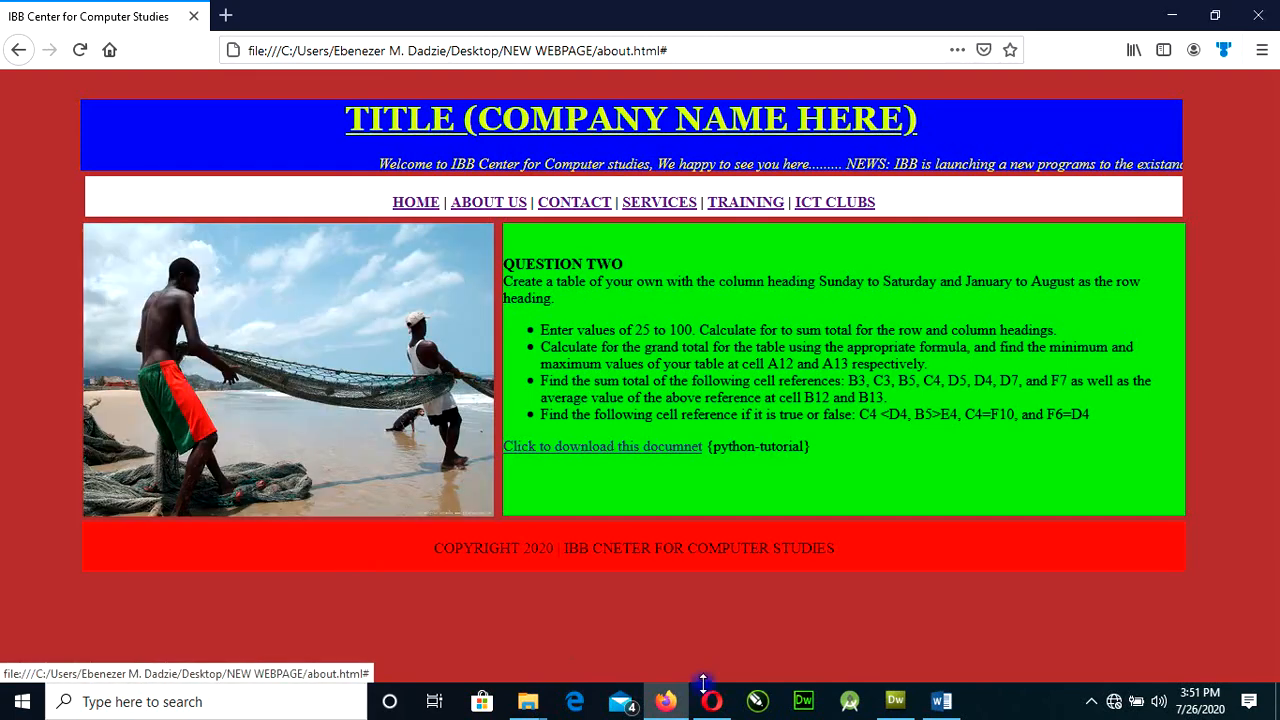
Switch back to Dreamweaver, collapse the Properties area to enlarge the page view, and save all open pages.
{"action": "left_click", "coordinate": [895, 701]}
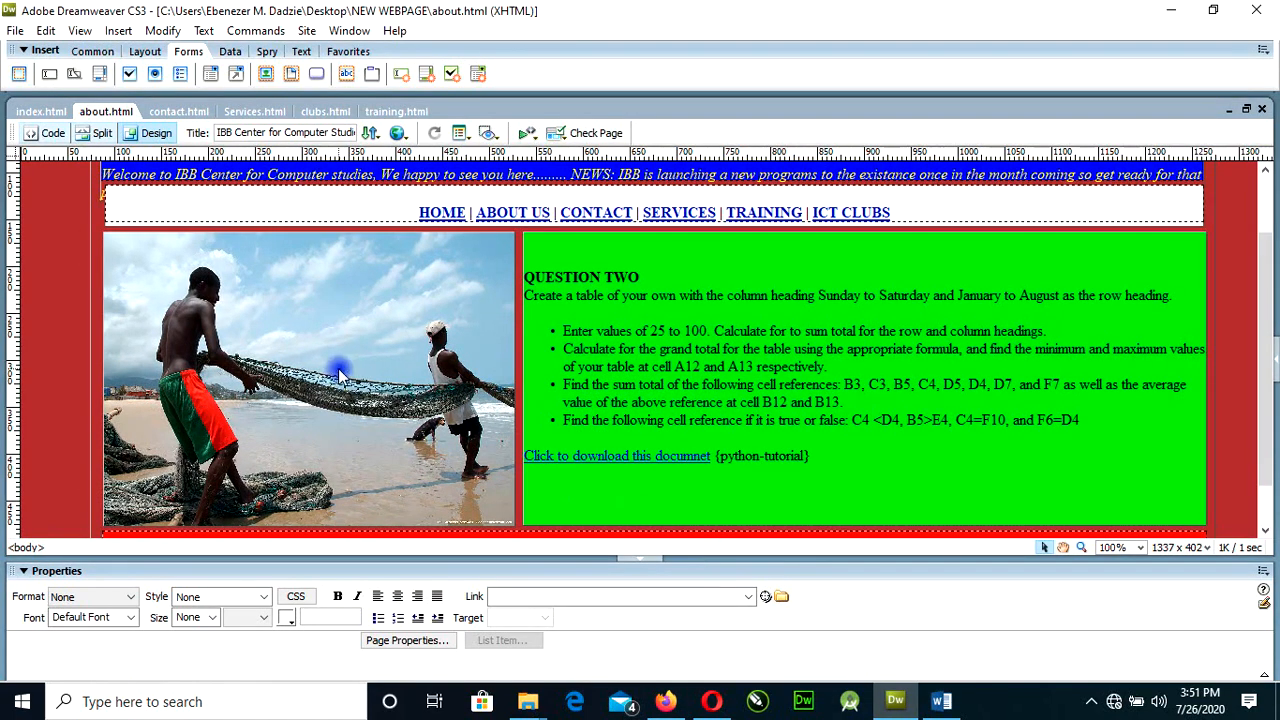
{"action": "left_click", "coordinate": [646, 558]}
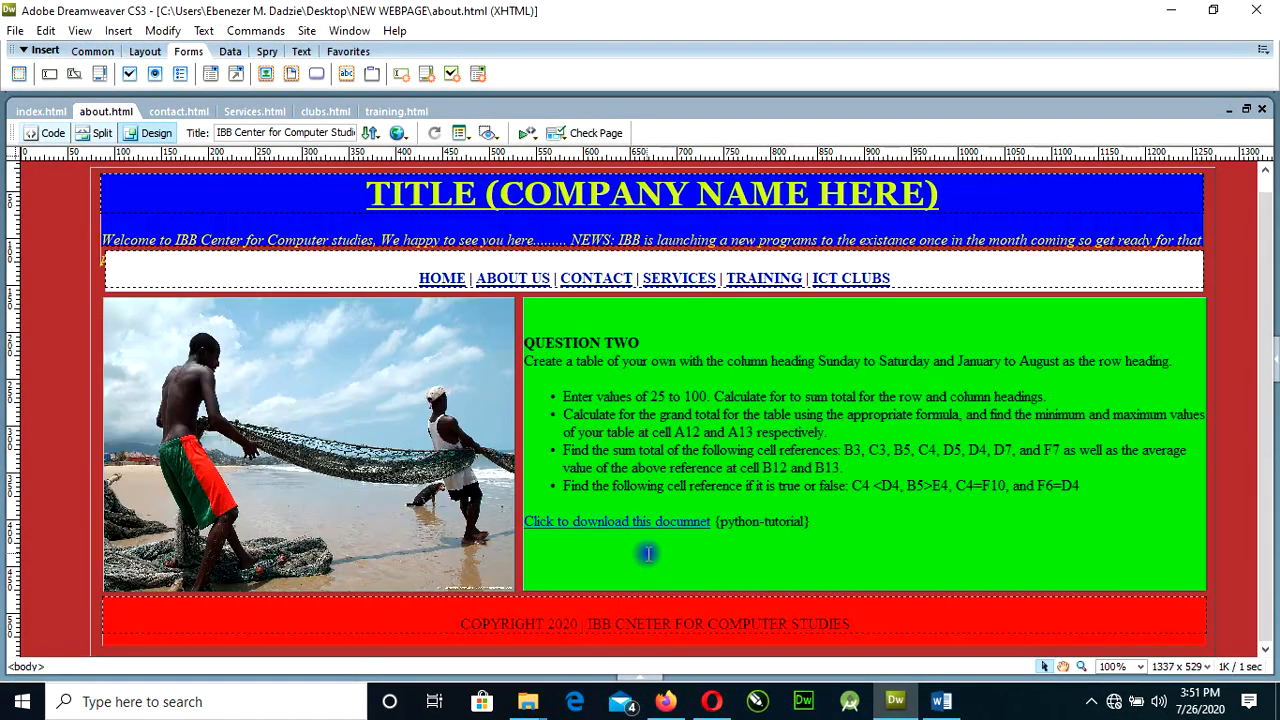
{"action": "left_click", "coordinate": [15, 31]}
{"action": "left_click", "coordinate": [46, 240]}
Review the about page in Firefox once more and return to Dreamweaver.
{"action": "left_click", "coordinate": [666, 703]}
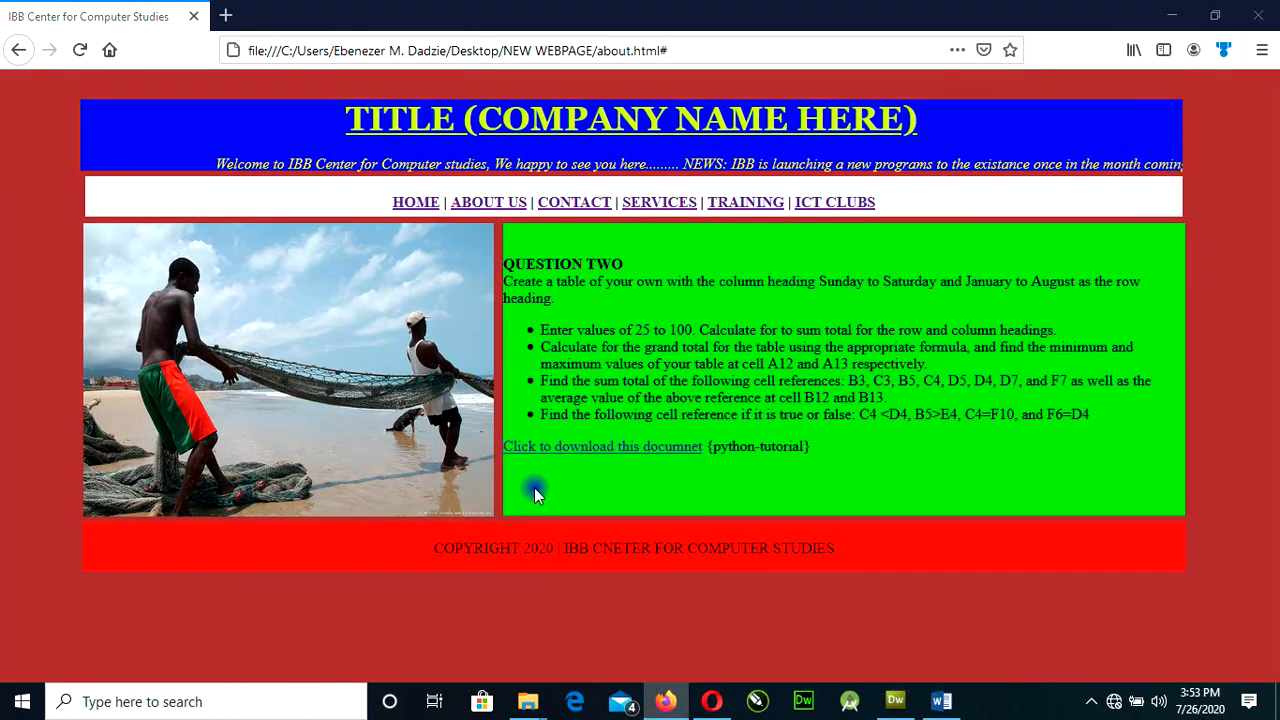
{"action": "left_click", "coordinate": [779, 647]}
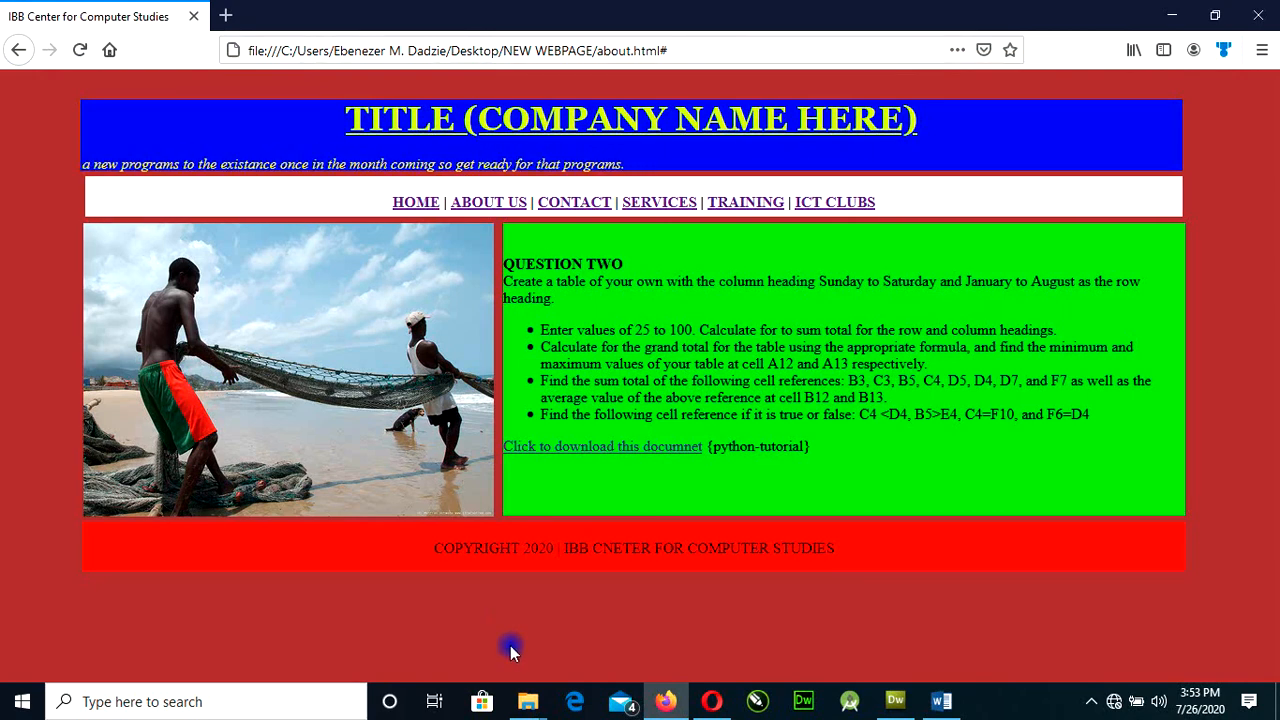
{"action": "left_click", "coordinate": [882, 690]}
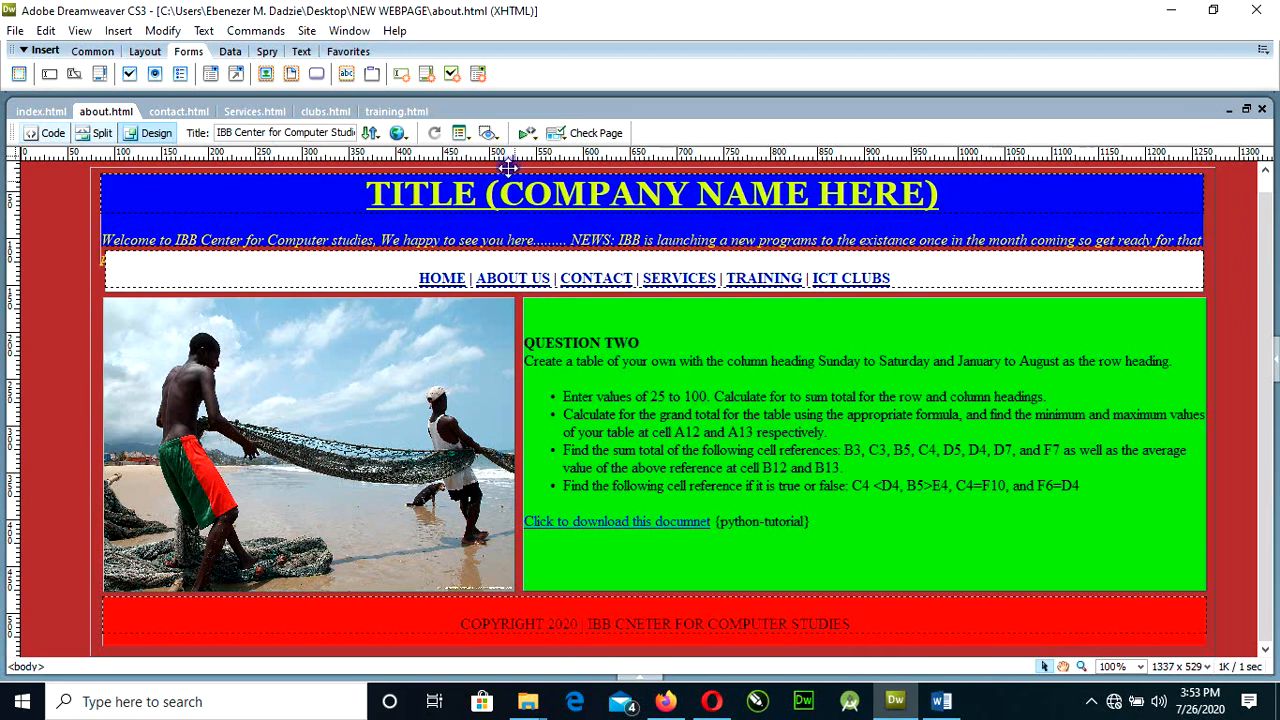
Open contact.html and examine the contact form's Name, Contact and Message fields and its Submit button.
{"action": "left_click", "coordinate": [195, 113]}
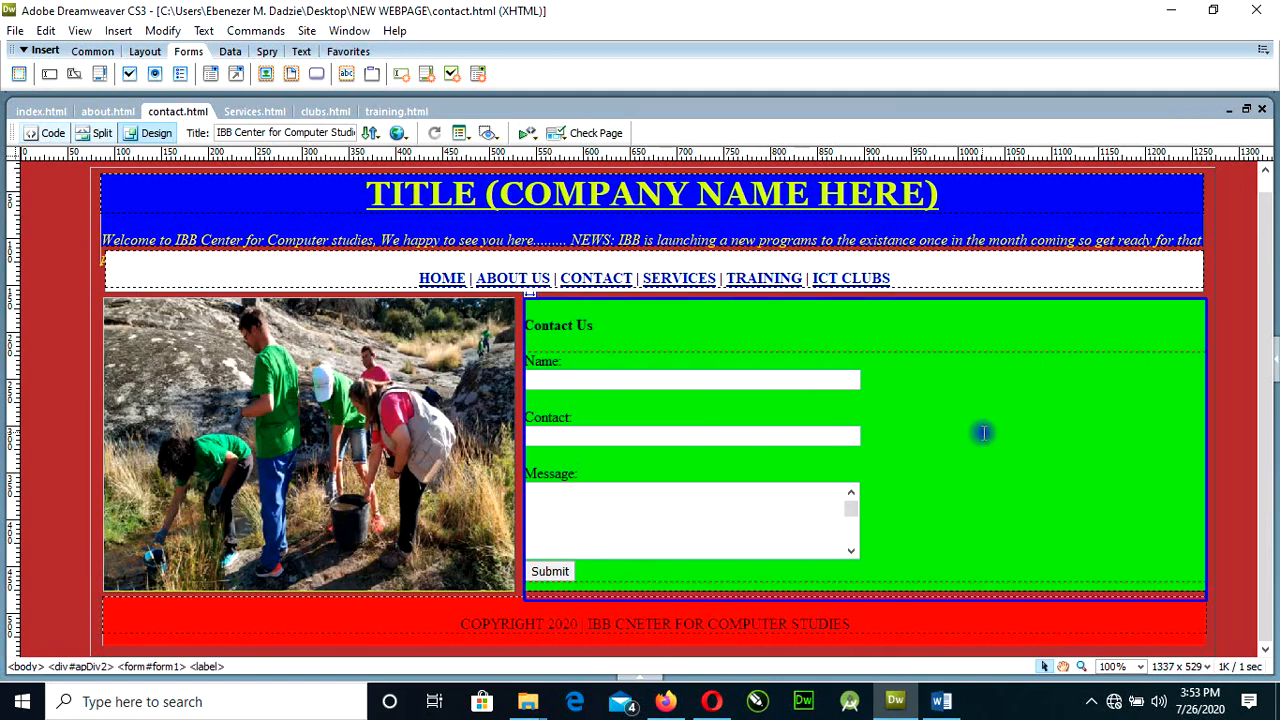
{"action": "left_click", "coordinate": [551, 391]}
{"action": "left_click", "coordinate": [545, 379]}
{"action": "left_click", "coordinate": [557, 437]}
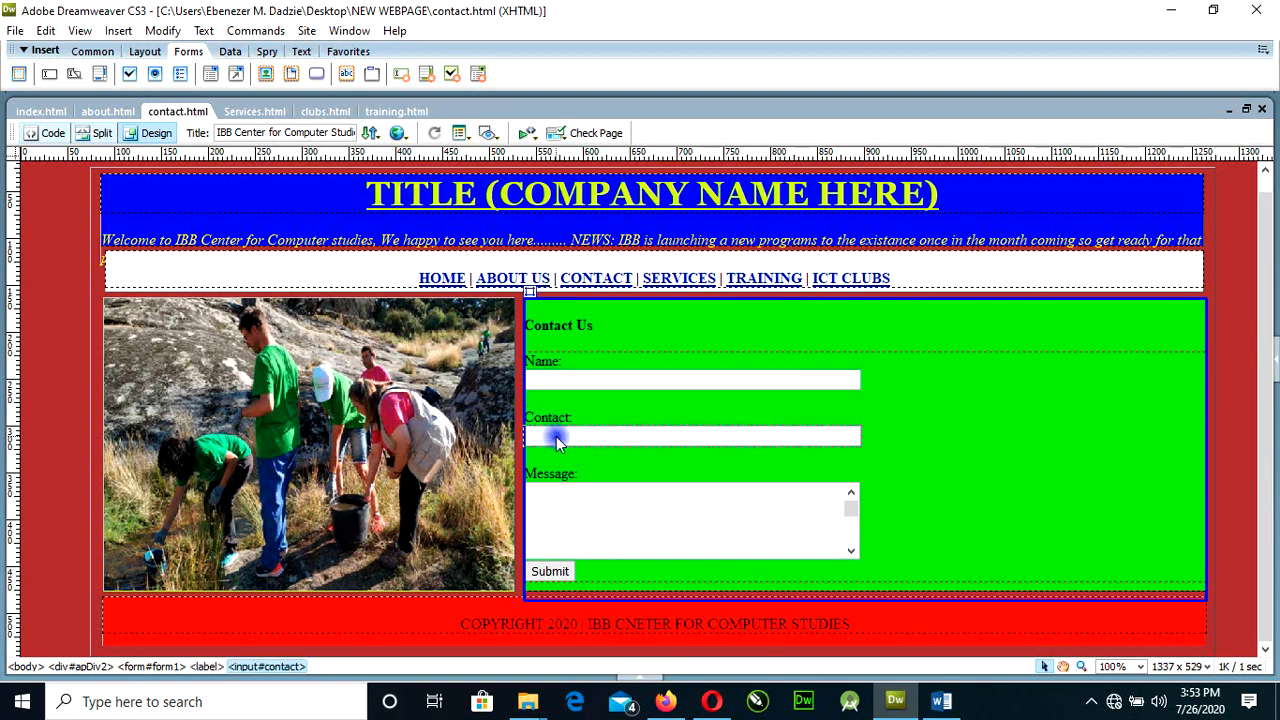
{"action": "left_click", "coordinate": [568, 507]}
{"action": "left_click", "coordinate": [568, 571]}
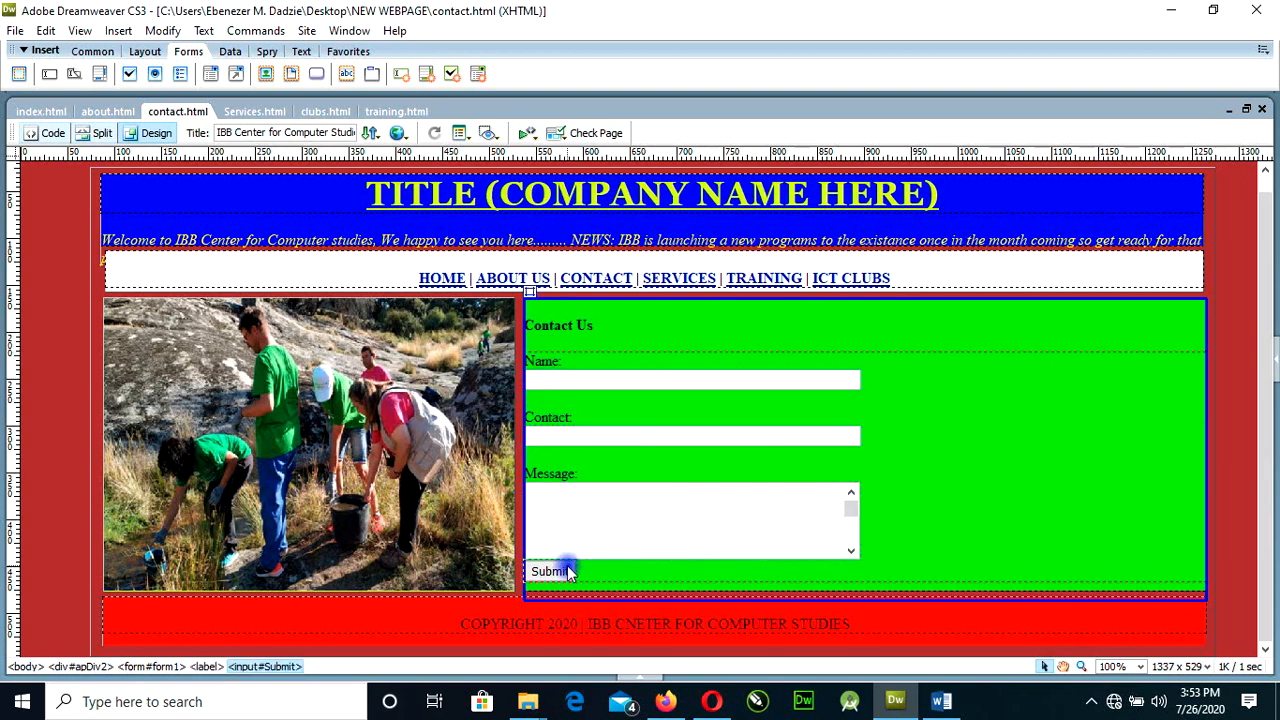
Expand the Properties area and narrow the green Contact Us container from its outer edge to about 379 px wide.
{"action": "left_click", "coordinate": [641, 677]}
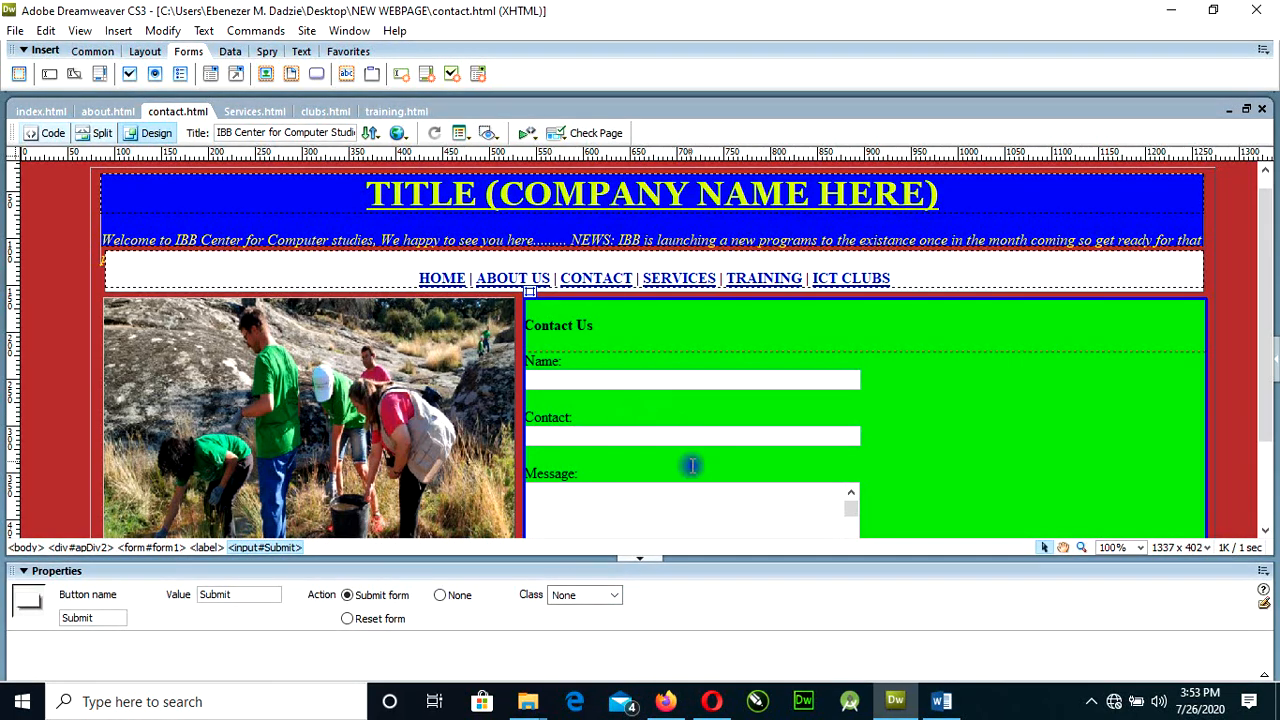
{"action": "left_click_drag", "start_coordinate": [1268, 390], "coordinate": [1266, 469]}
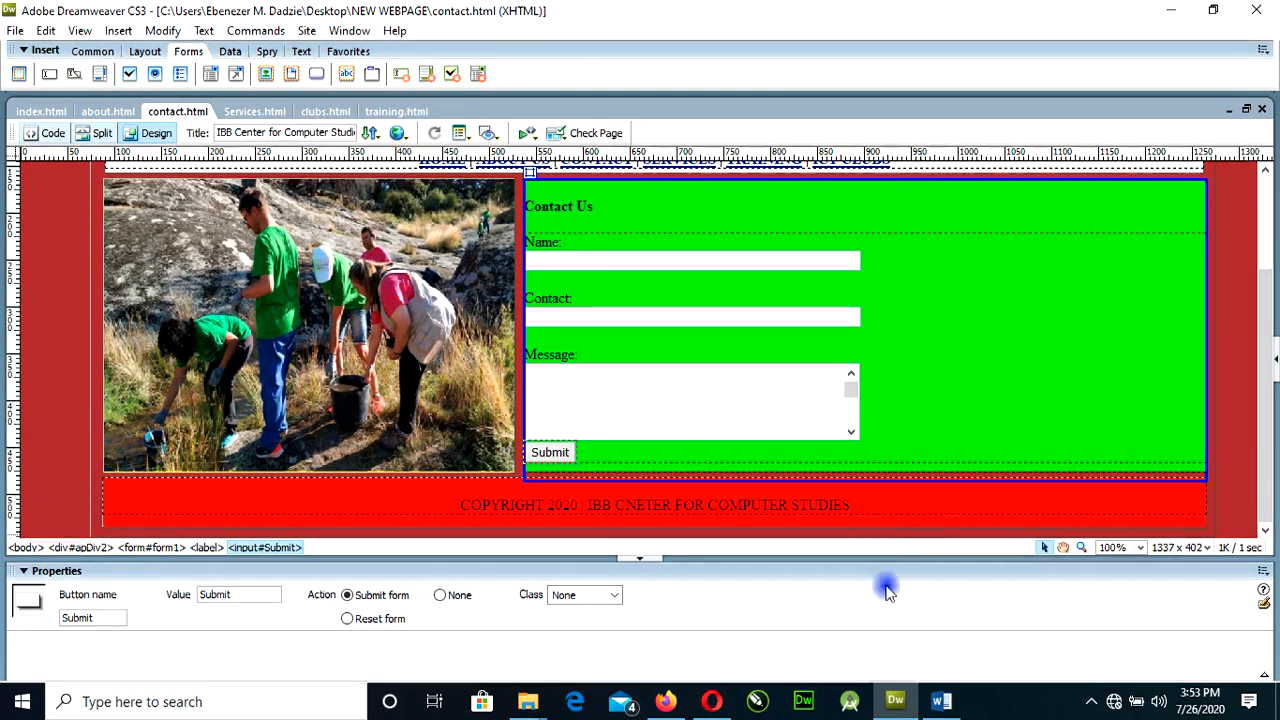
{"action": "left_click", "coordinate": [1205, 331]}
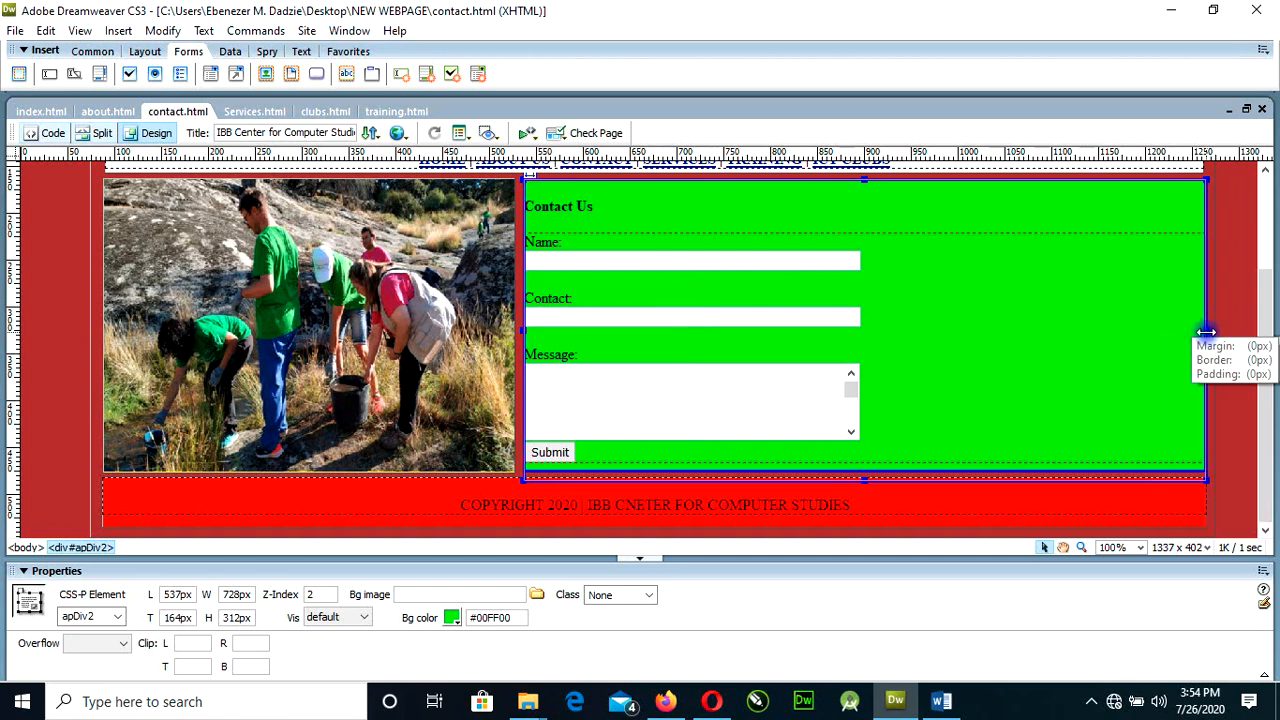
{"action": "left_click_drag", "start_coordinate": [1207, 332], "coordinate": [879, 354]}
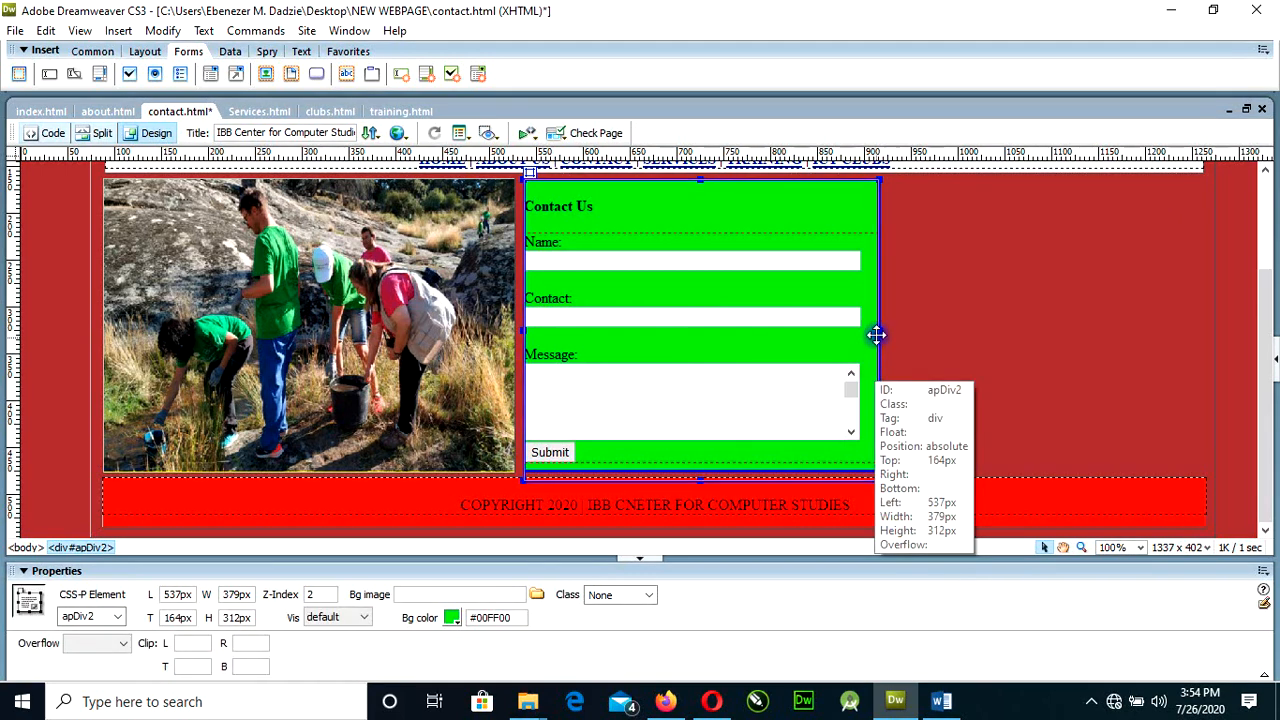
{"action": "left_click", "coordinate": [823, 410]}
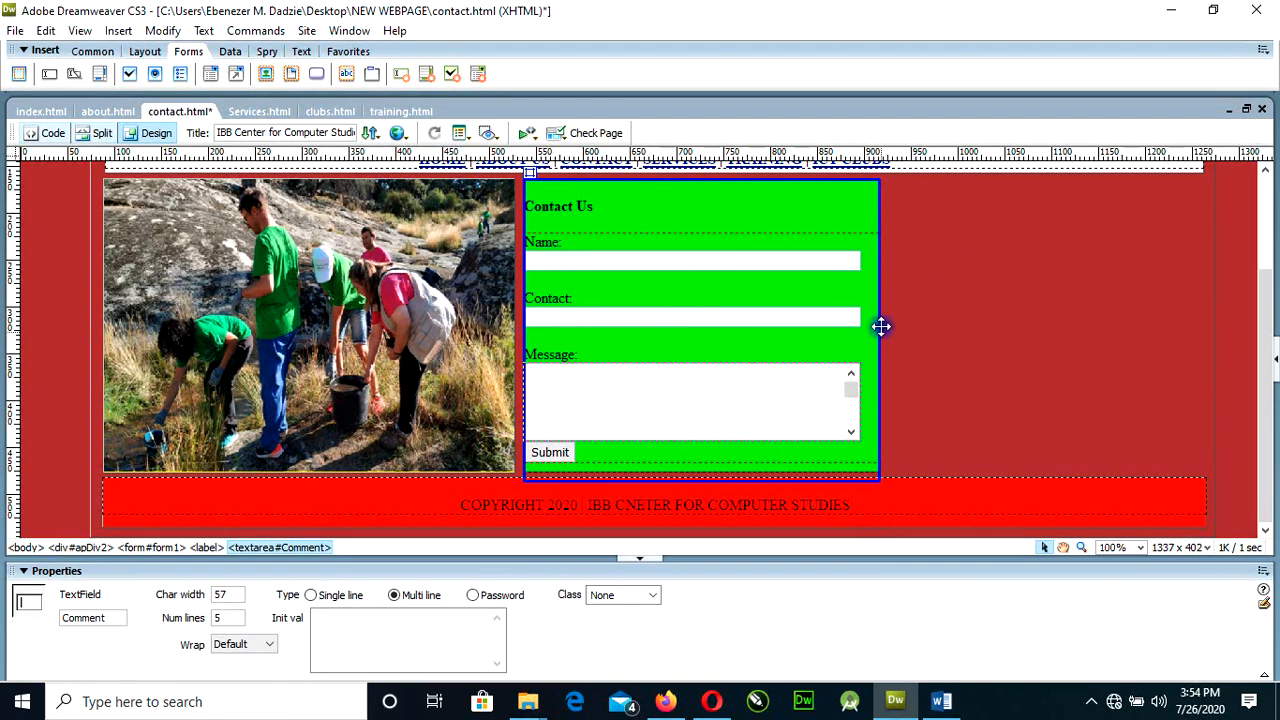
Draw an AP Div about 329 px wide and 304 px high in the empty area beside the Contact Us container.
{"action": "left_click", "coordinate": [141, 51]}
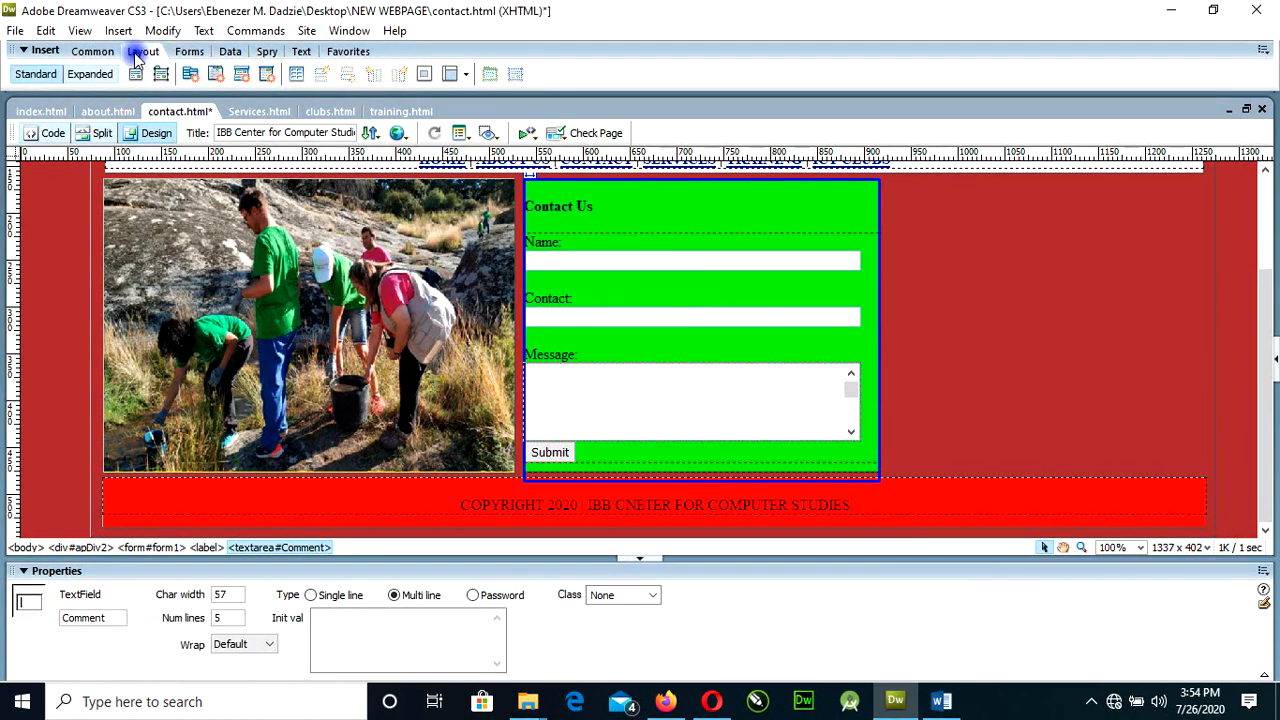
{"action": "left_click", "coordinate": [160, 80]}
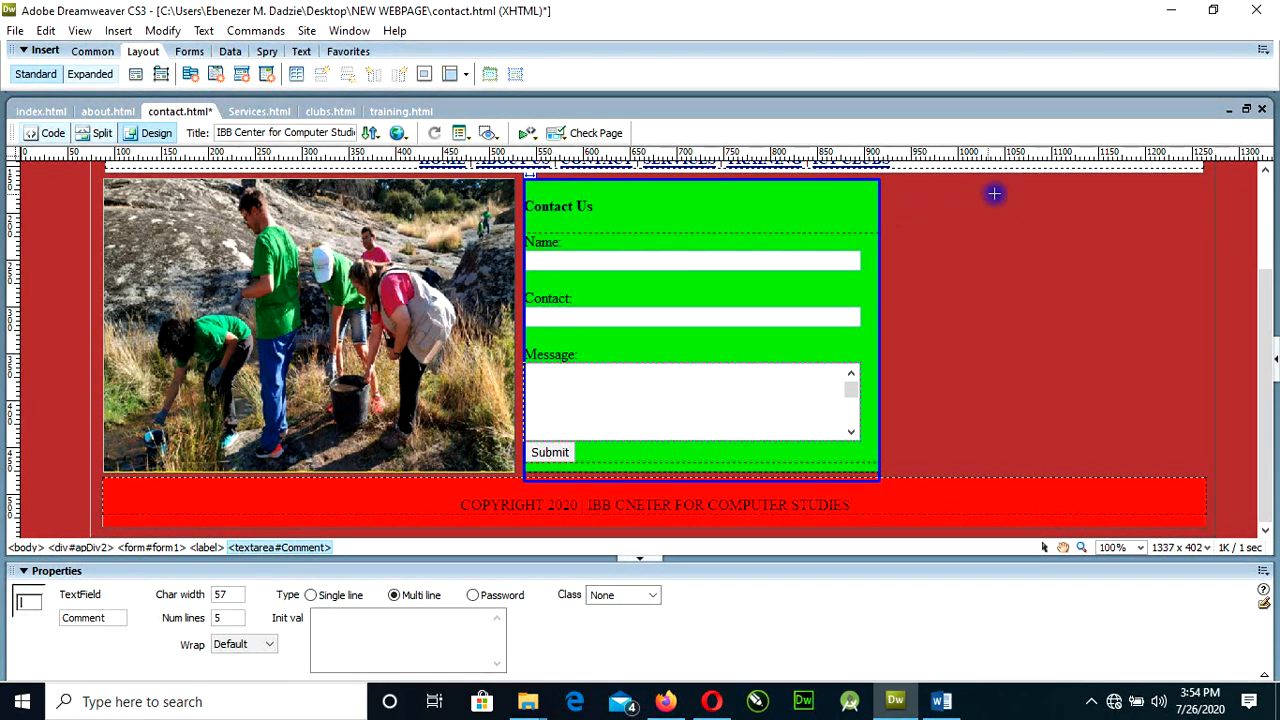
{"action": "mouse_move", "coordinate": [894, 181]}
{"action": "left_mouse_down"}
{"action": "mouse_move", "coordinate": [1010, 377]}
{"action": "mouse_move", "coordinate": [1098, 450]}
{"action": "mouse_move", "coordinate": [1203, 467]}
{"action": "left_mouse_up"}
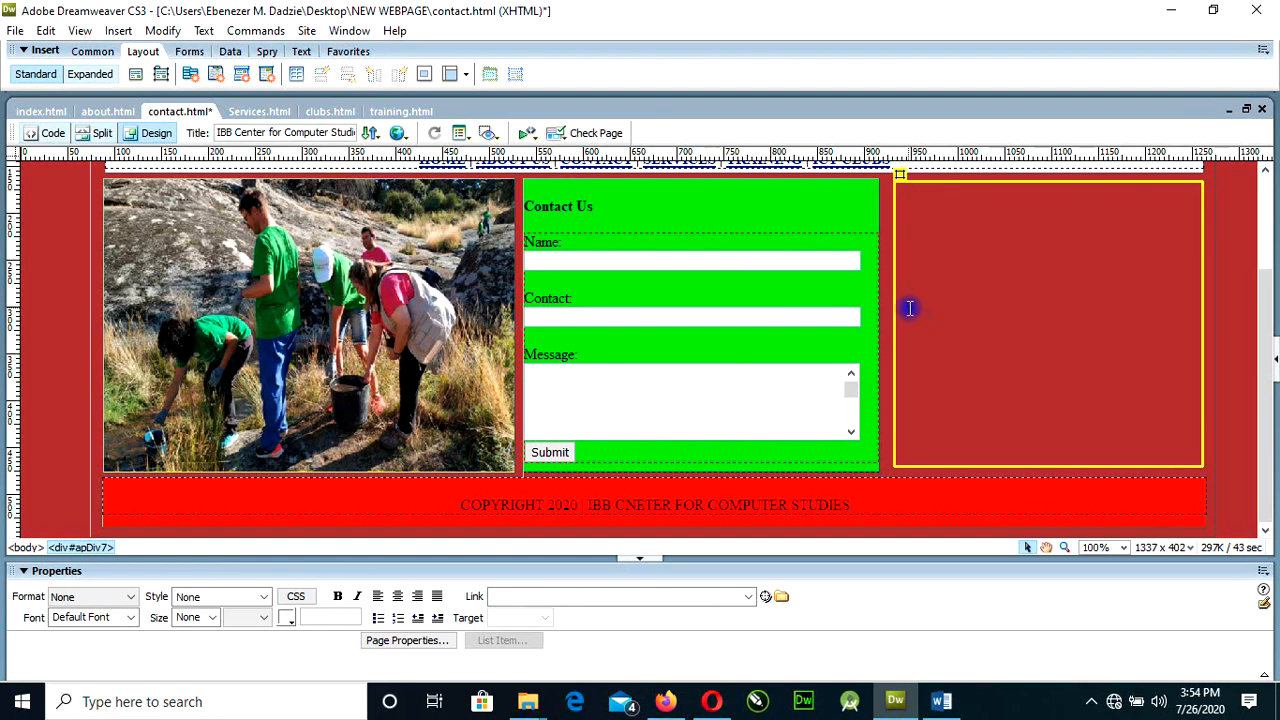
Give the new AP Div the background colour #99CCCC and place the text cursor inside it.
{"action": "left_click", "coordinate": [949, 465]}
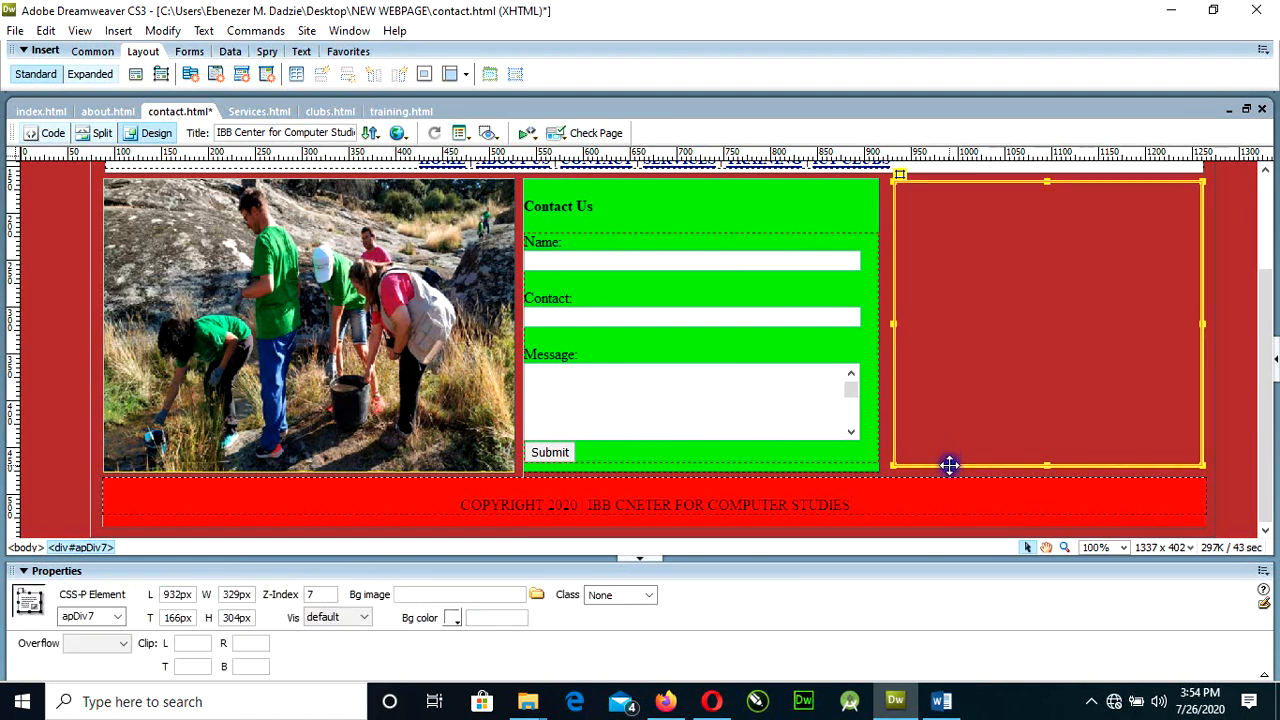
{"action": "left_click", "coordinate": [454, 618]}
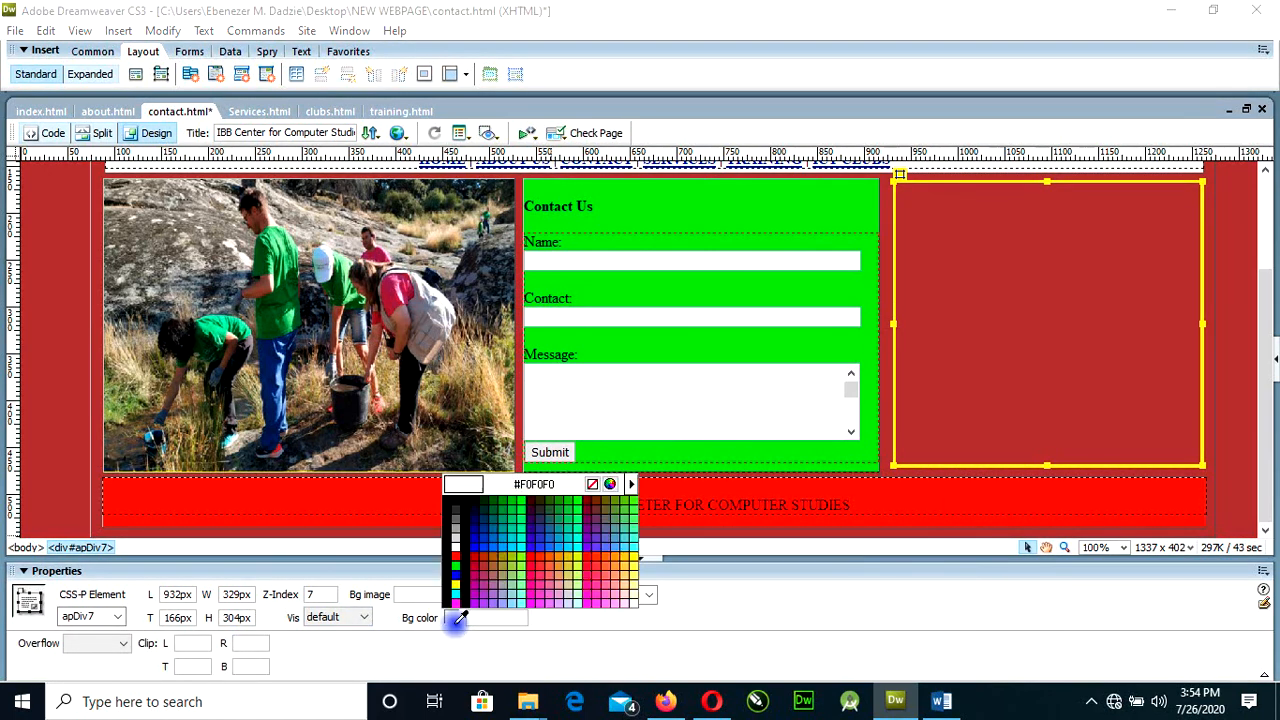
{"action": "left_click", "coordinate": [511, 597]}
{"action": "left_click", "coordinate": [993, 313]}
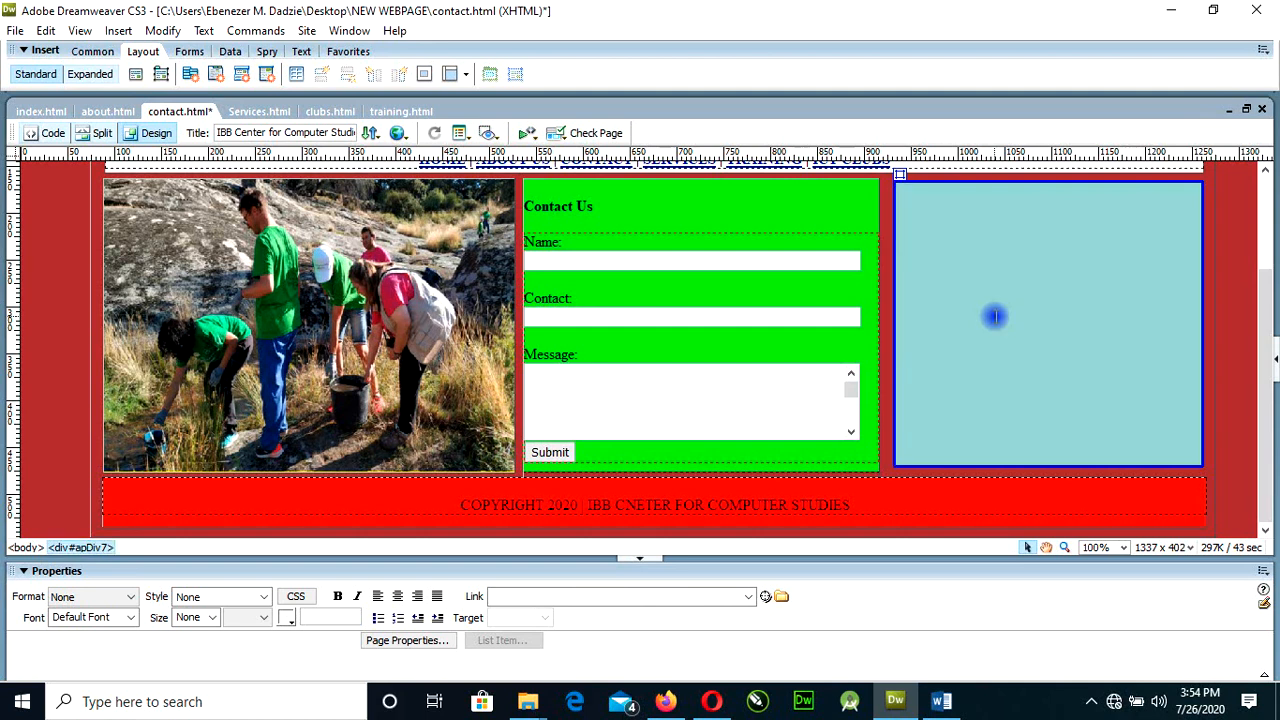
Show code and design together, insert the text "Location:" inside the apDiv7 element, and update the design.
{"action": "left_click", "coordinate": [97, 133]}
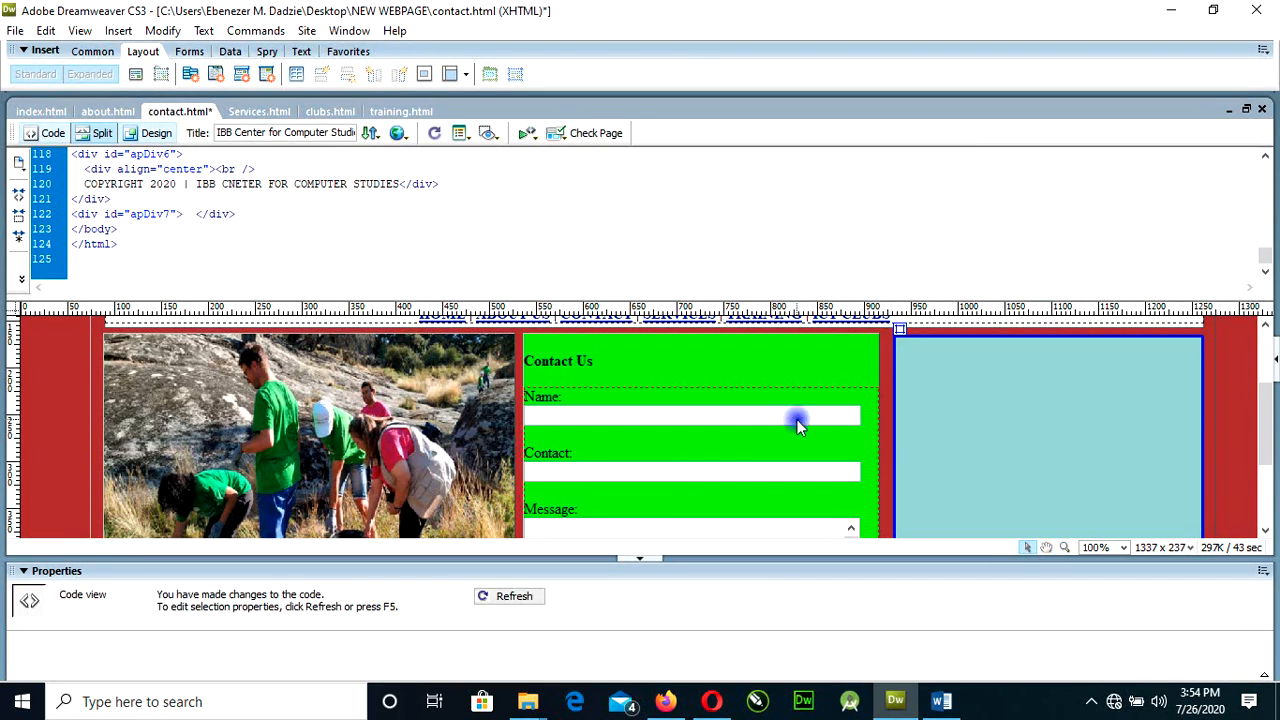
{"action": "type", "text": "I"}
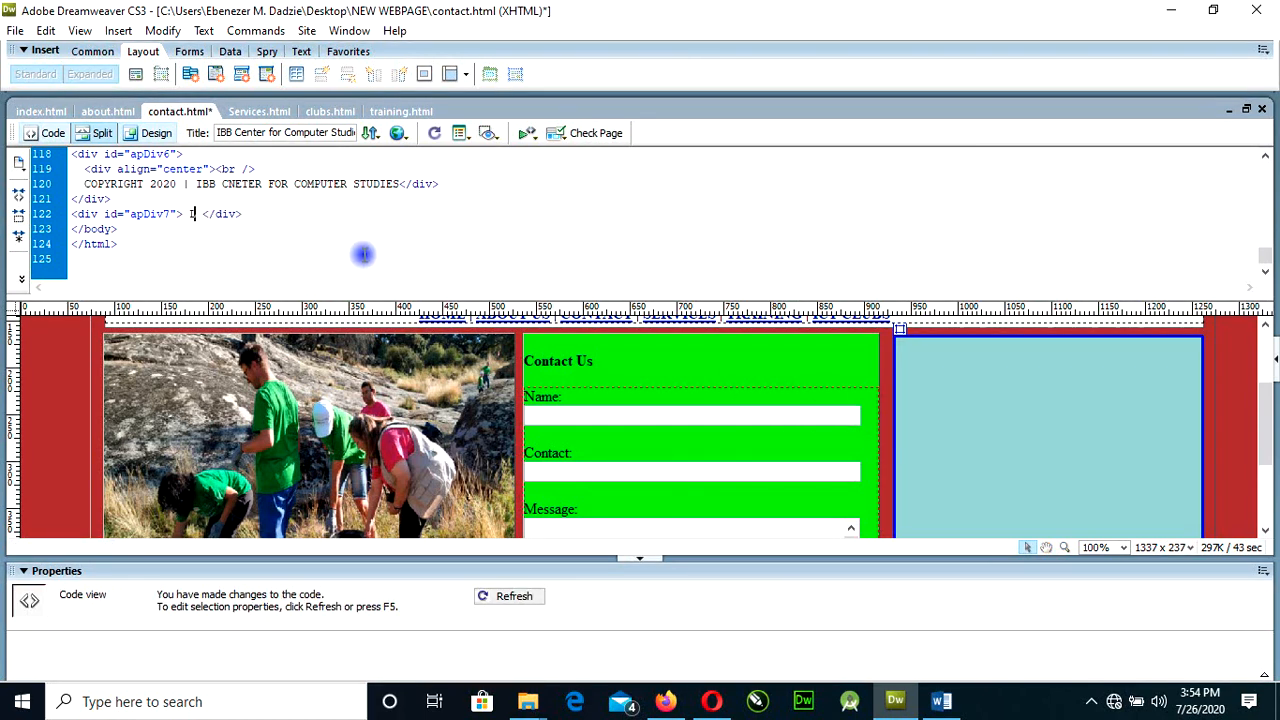
{"action": "type", "text": "e"}
{"action": "key", "text": "BackSpace"}
{"action": "key", "text": "BackSpace"}
{"action": "type", "text": "Location:"}
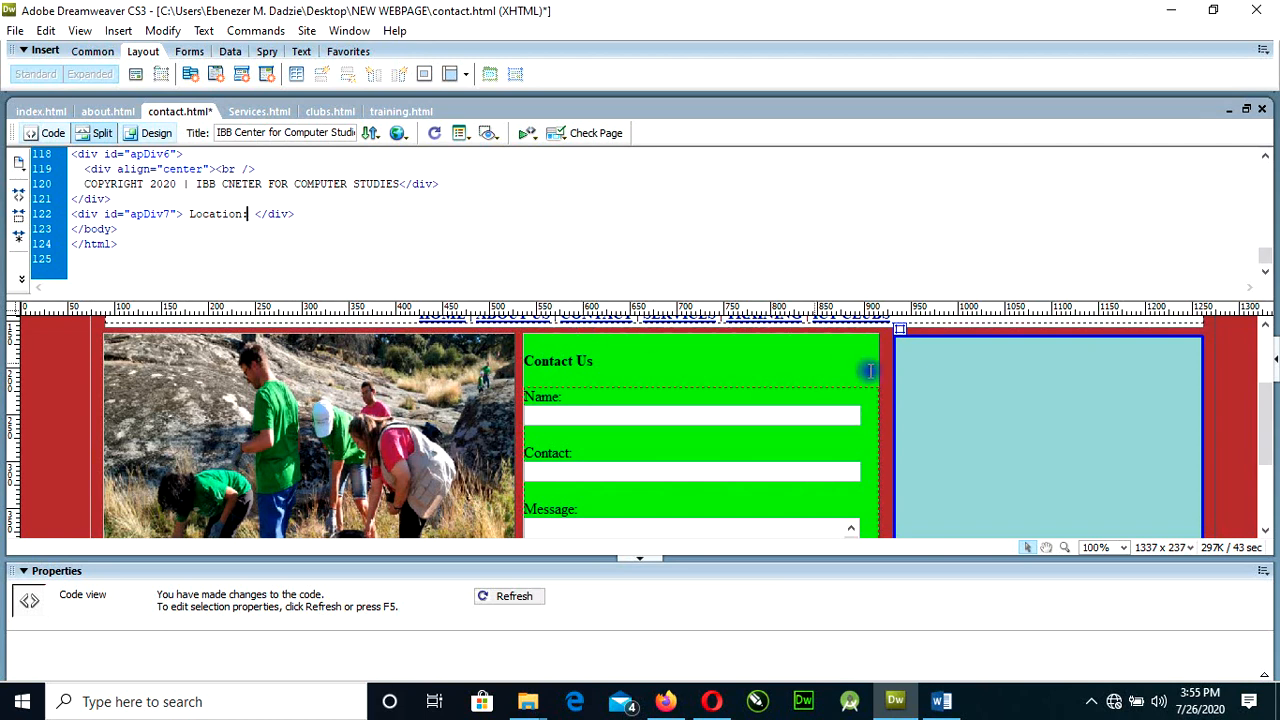
{"action": "left_click", "coordinate": [974, 397]}
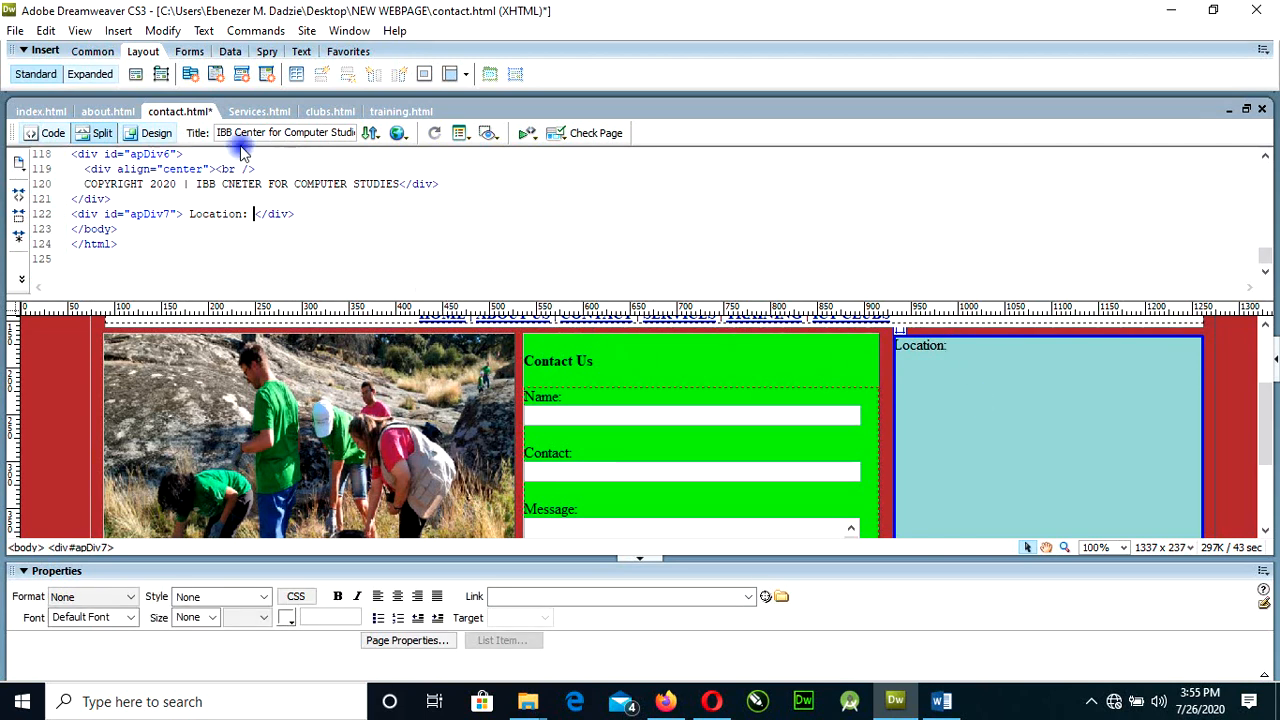
Return to Design view and start the address line beneath the Location label with the town name.
{"action": "left_click", "coordinate": [152, 133]}
{"action": "left_click", "coordinate": [956, 199]}
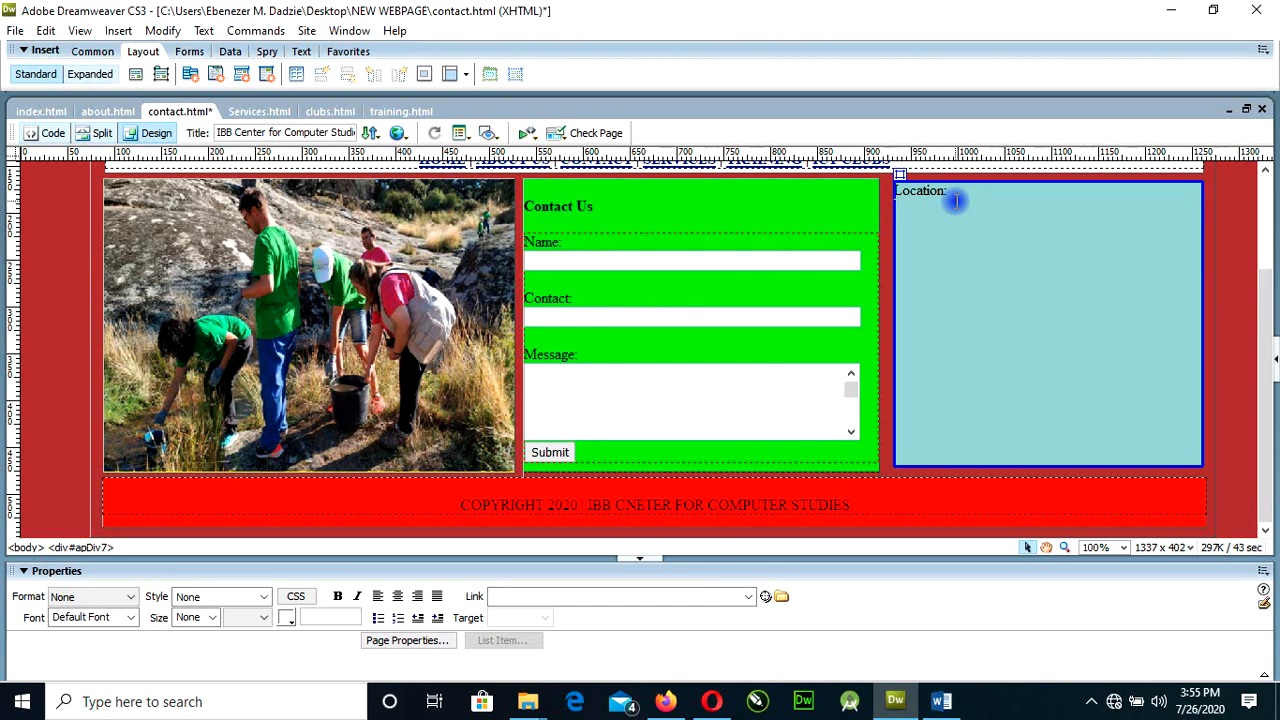
{"action": "type", "text": "Cape Coast,"}
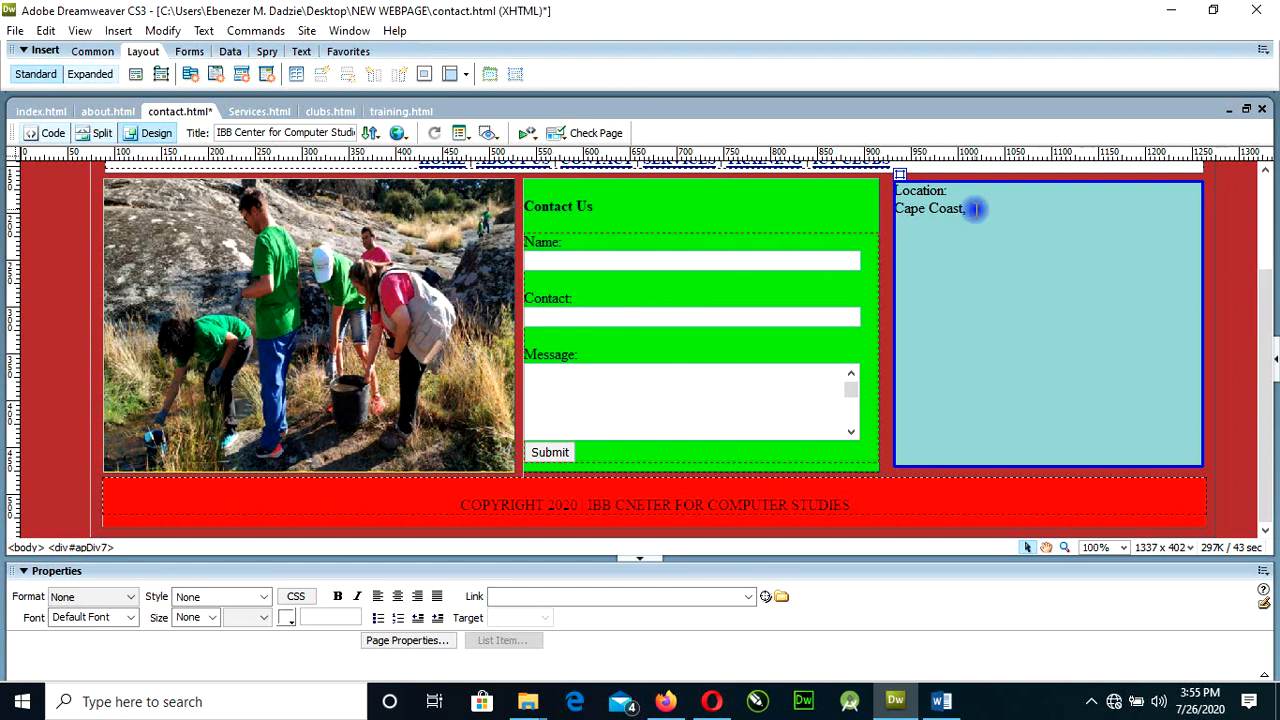
Complete the address line under Location with the area abbreviation and the school name.
{"action": "type", "text": "RCC"}
{"action": "type", "text": ","}
{"action": "type", "text": " Hol"}
{"action": "type", "text": "y"}
{"action": "type", "text": " Chil"}
{"action": "type", "text": "d"}
{"action": "type", "text": " SChh"}
{"action": "key", "text": "BackSpace"}
{"action": "key", "text": "BackSpace"}
{"action": "key", "text": "BackSpace"}
{"action": "type", "text": "chool"}
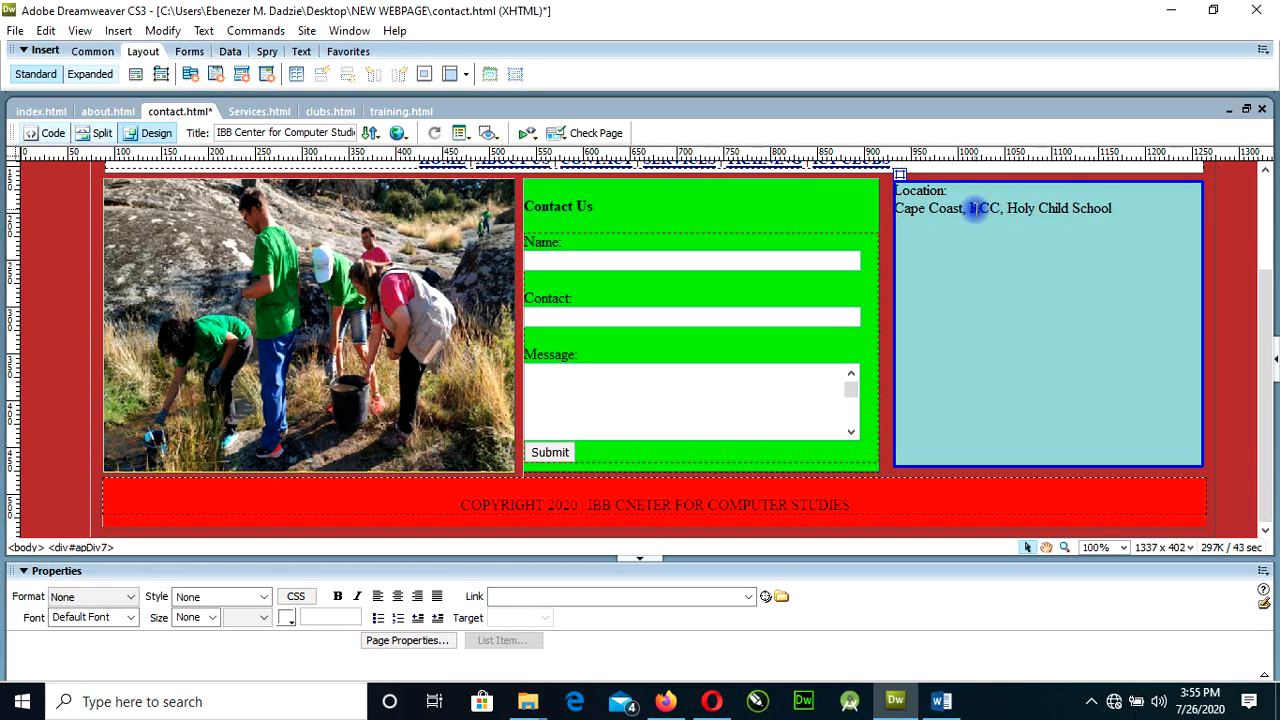
Add the region name on its own line below the address, keeping it free of an extra paragraph break.
{"action": "key", "text": "shift+Return"}
{"action": "type", "text": "Central Region"}
{"action": "key", "text": "Return"}
{"action": "key", "text": "ctrl+z"}
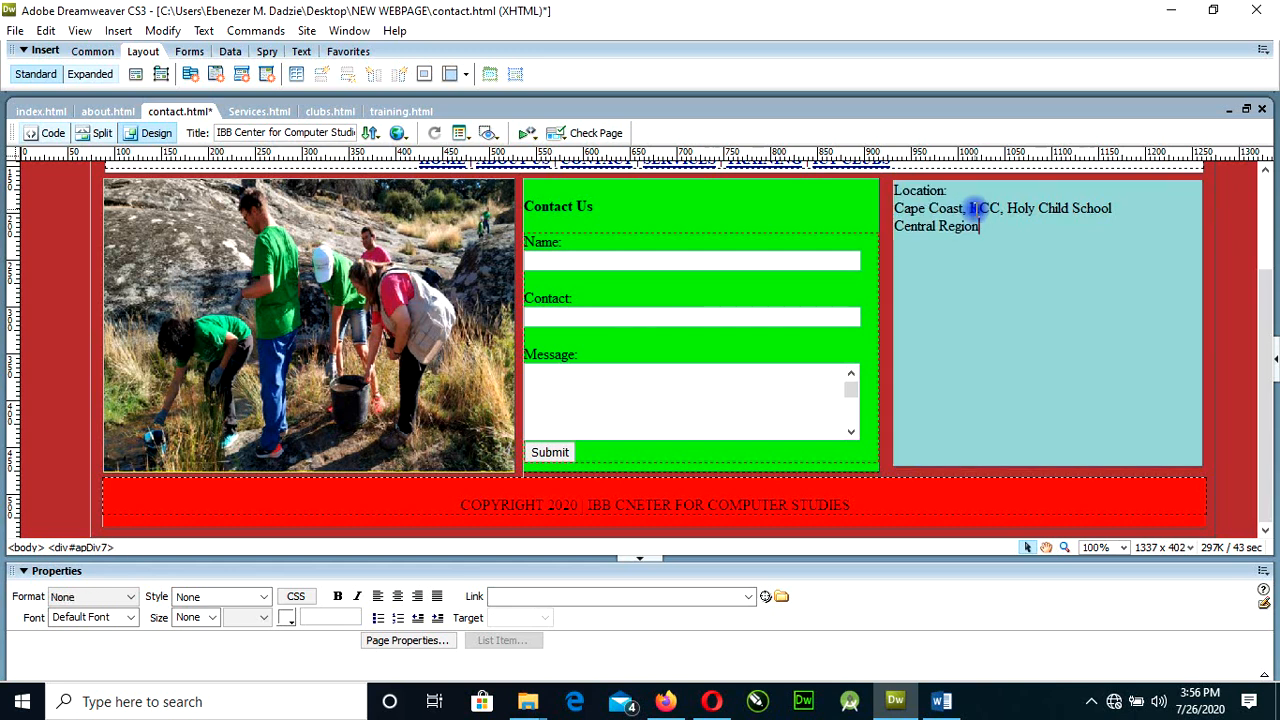
Add a "Tel:" heading below the address, separated by an empty line, with two phone numbers on separate lines.
{"action": "key", "text": "shift+Return"}
{"action": "key", "text": "shift+Return"}
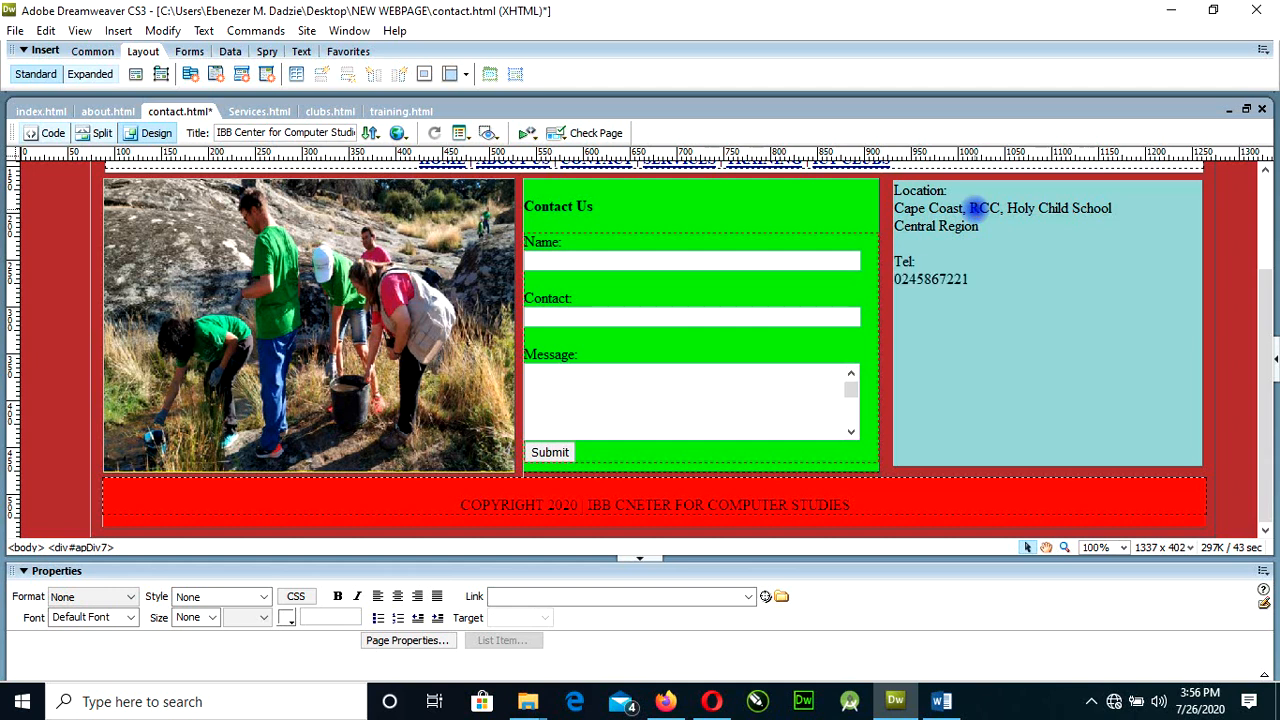
{"action": "key", "text": "shift+Return"}
Add an "Email:" heading with the contact's e-mail address and a "Digital Address:" heading with its code below the phone numbers.
{"action": "key", "text": "shift+Return"}
{"action": "key", "text": "shift+Return"}
{"action": "type", "text": "Email:"}
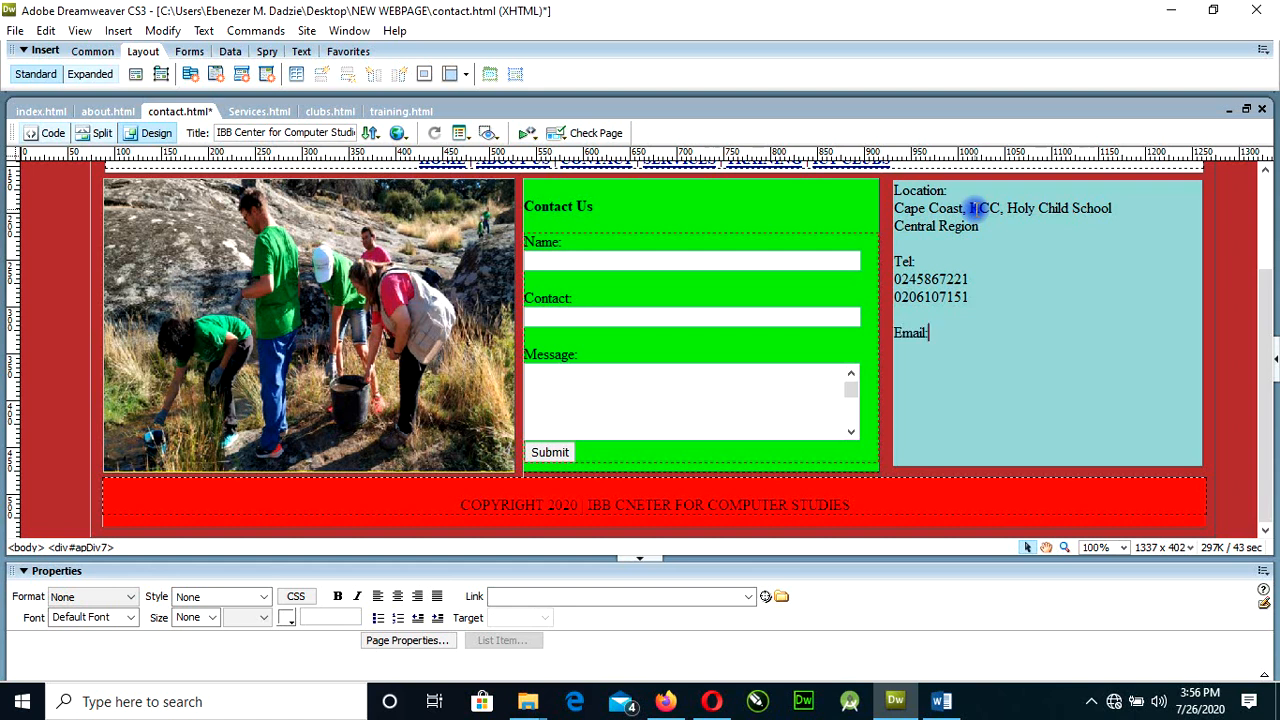
{"action": "key", "text": "shift+Return"}
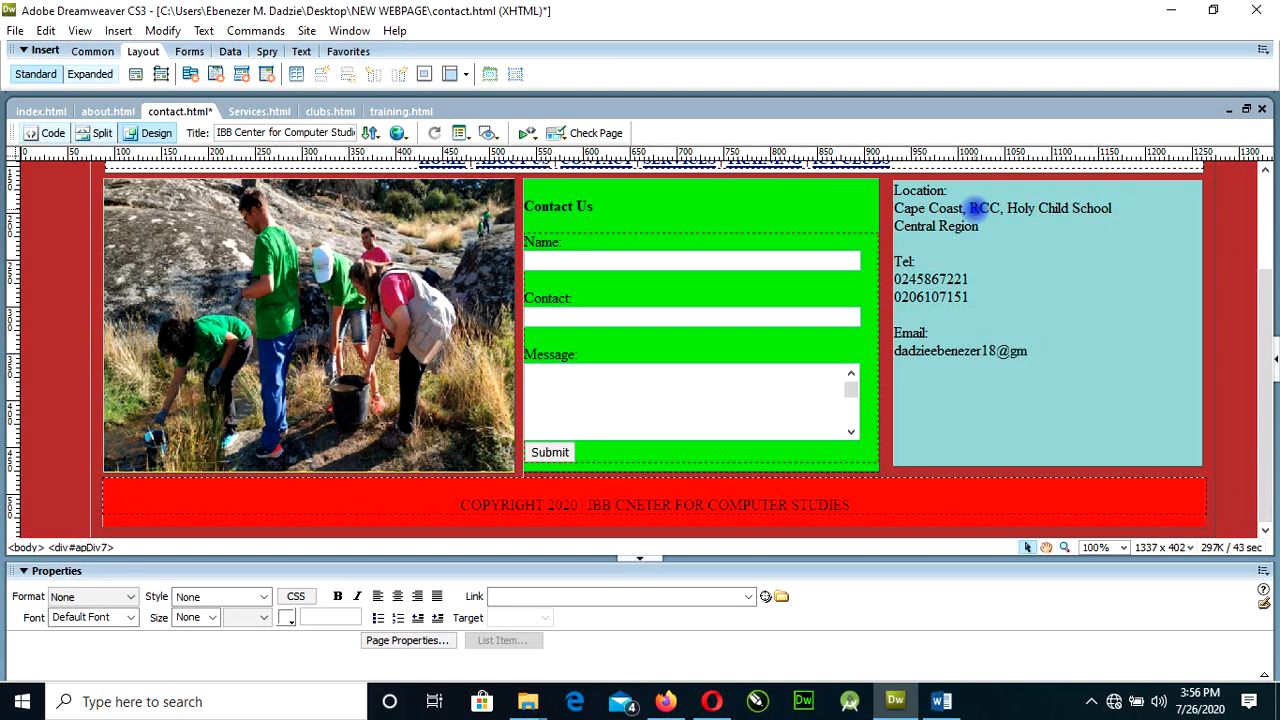
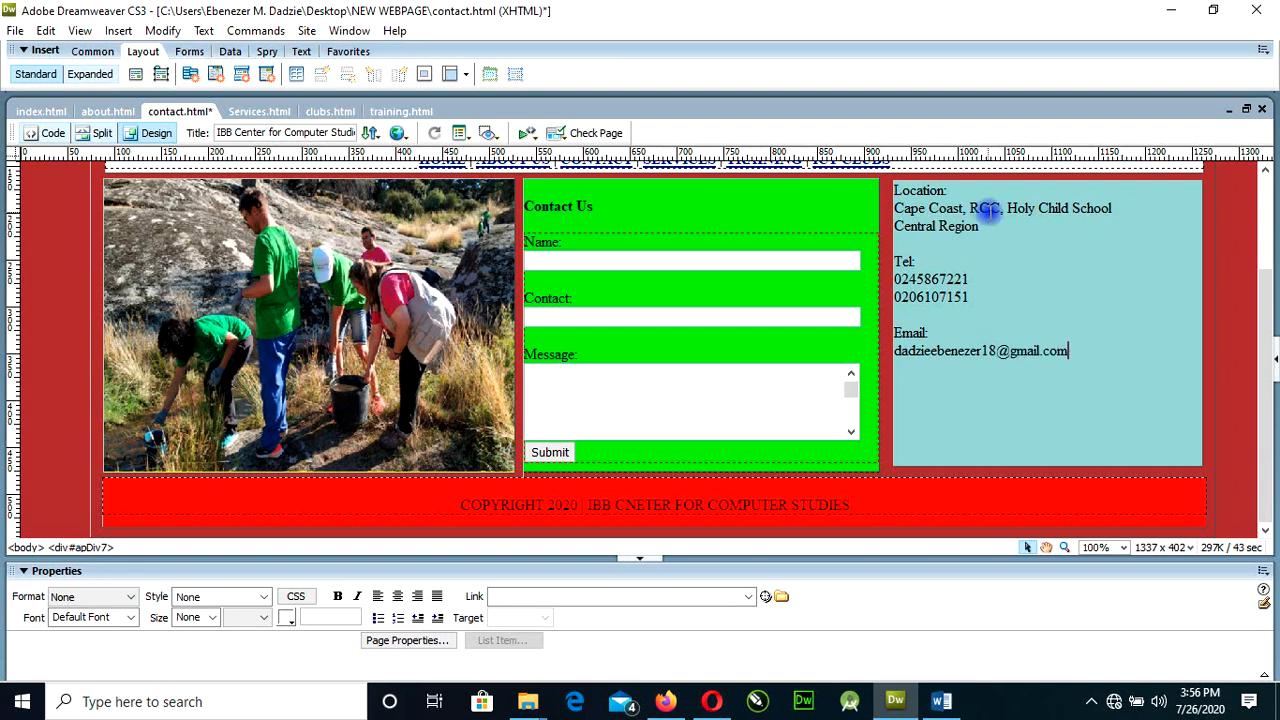
{"action": "key", "text": "Return"}
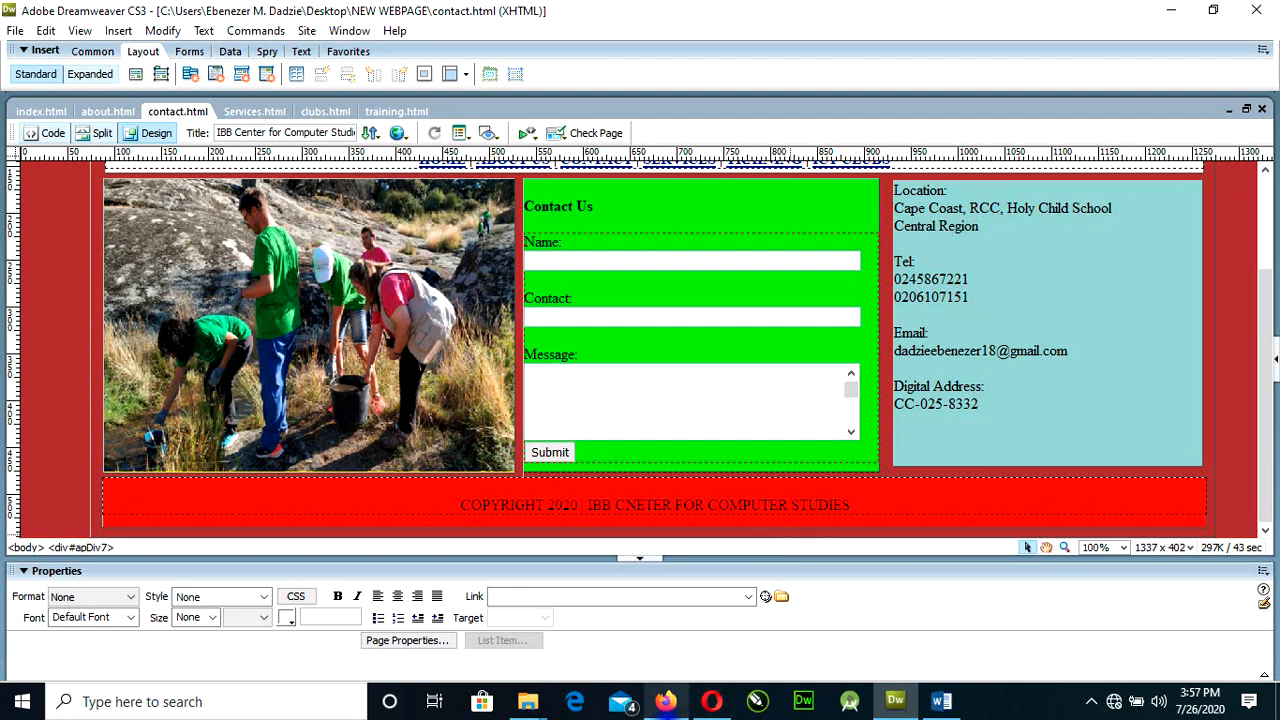
Switch to Firefox, open the Contact page from the site's navigation to check the layout, and return to Dreamweaver.
{"action": "left_click", "coordinate": [667, 703]}
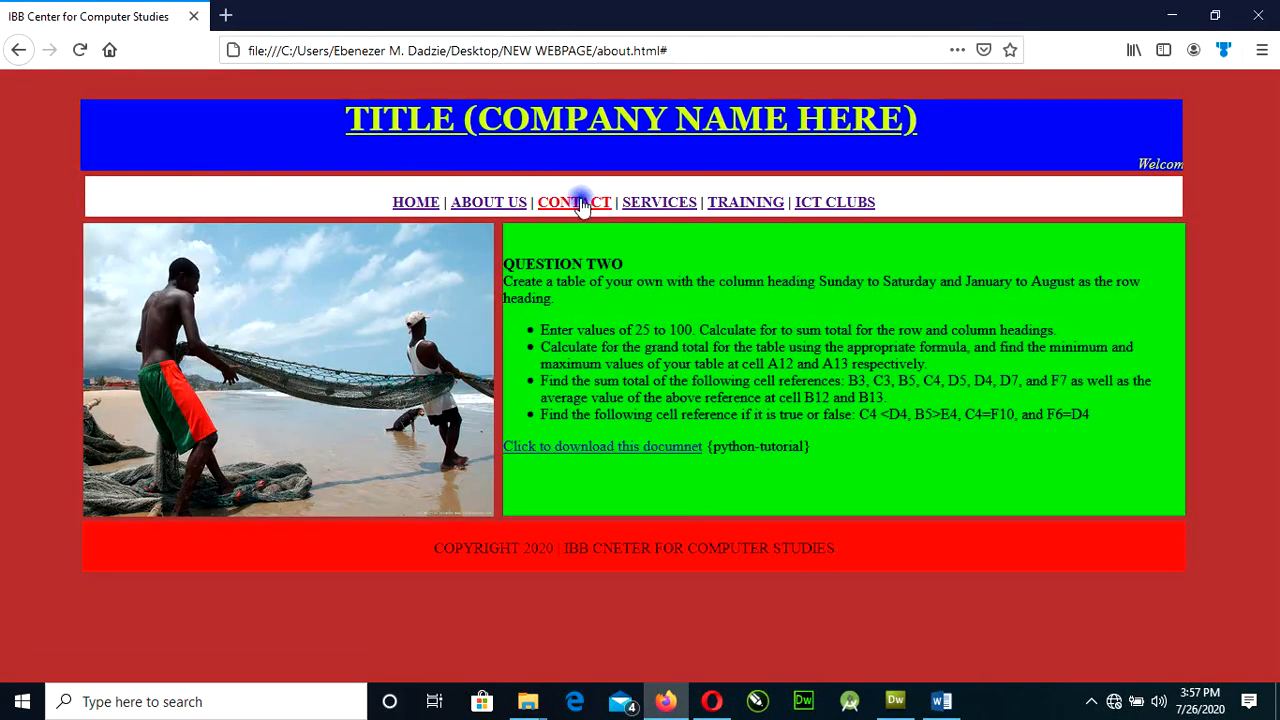
{"action": "left_click", "coordinate": [578, 203]}
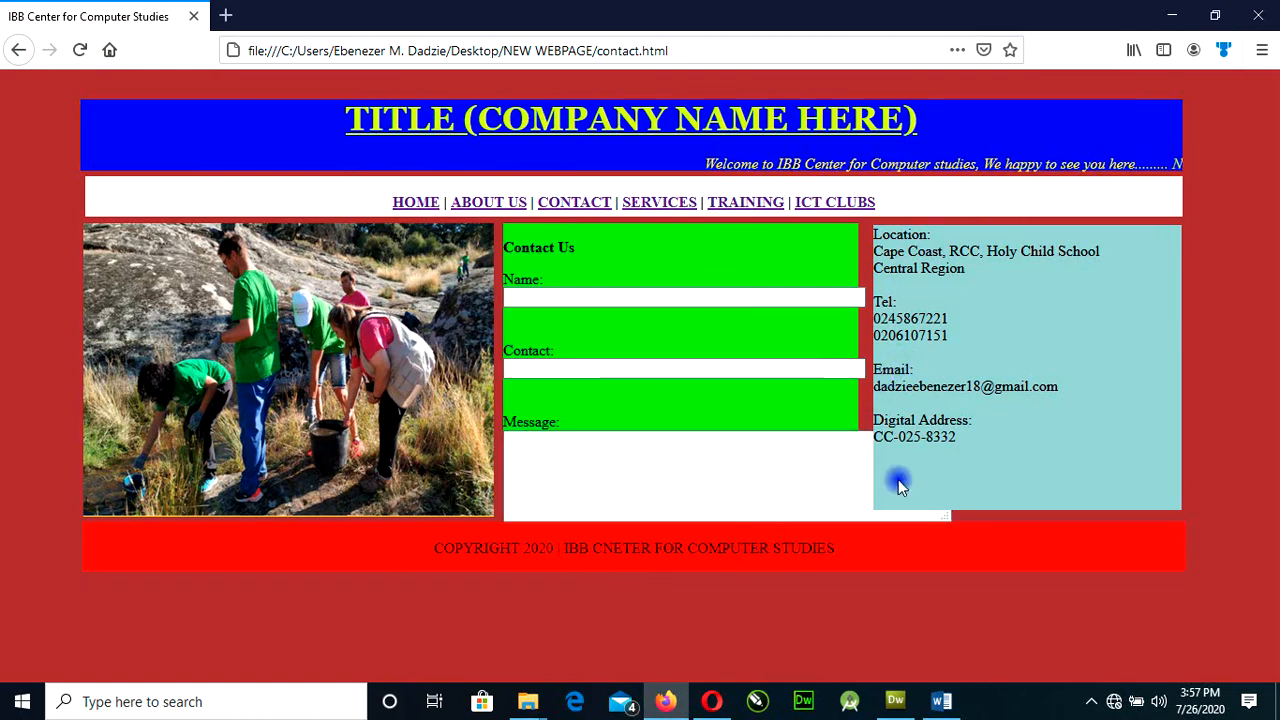
{"action": "left_click", "coordinate": [895, 701]}
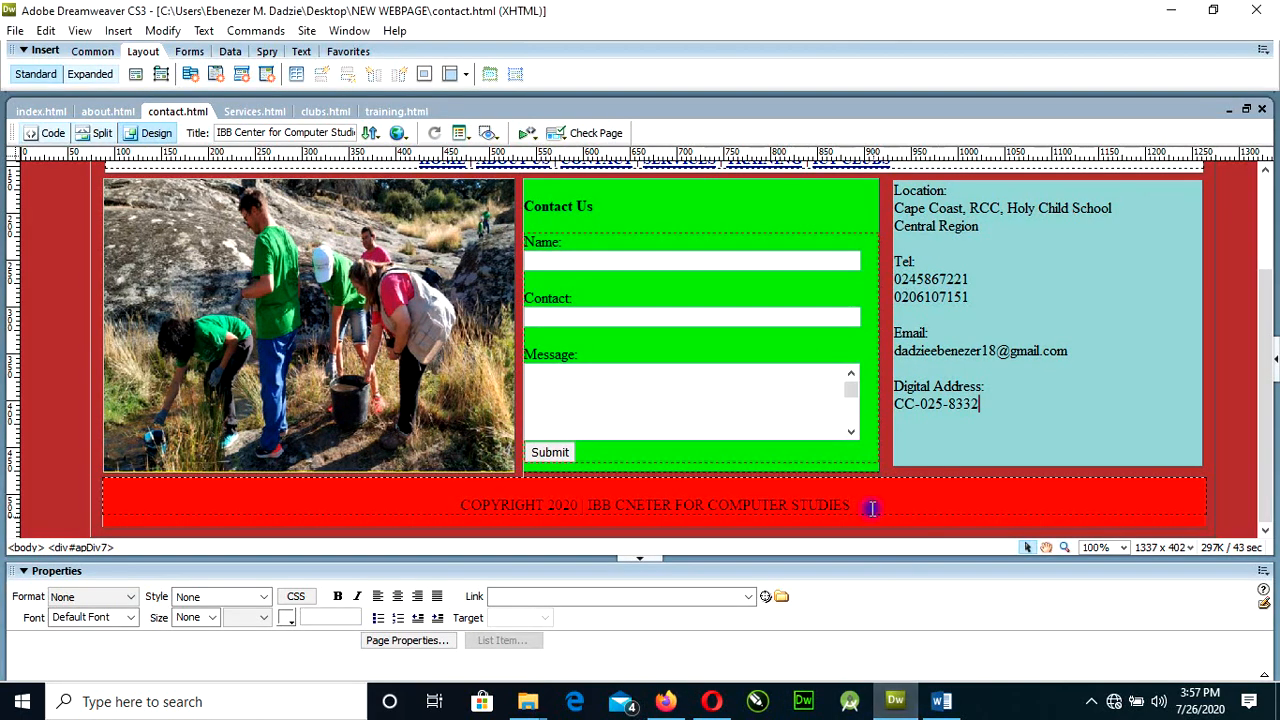
Set the Message field's character width to 54.
{"action": "left_click", "coordinate": [774, 392]}
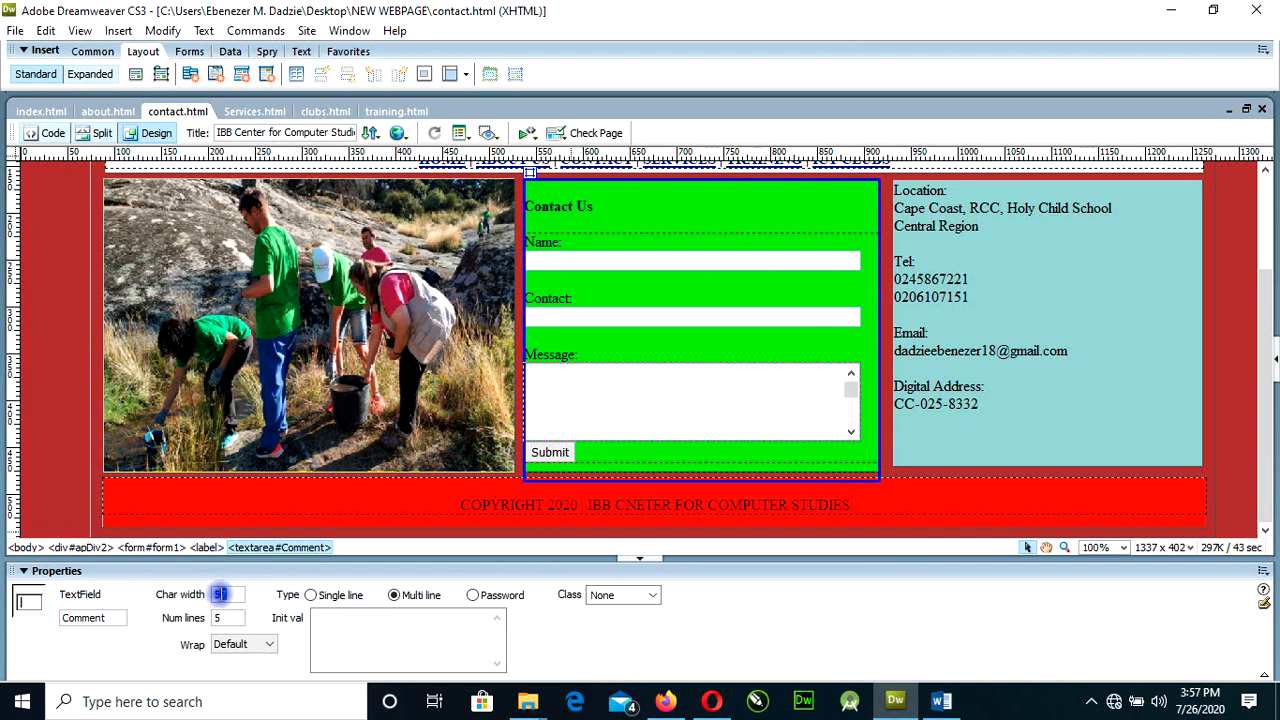
{"action": "type", "text": "54"}
{"action": "left_click", "coordinate": [583, 400]}
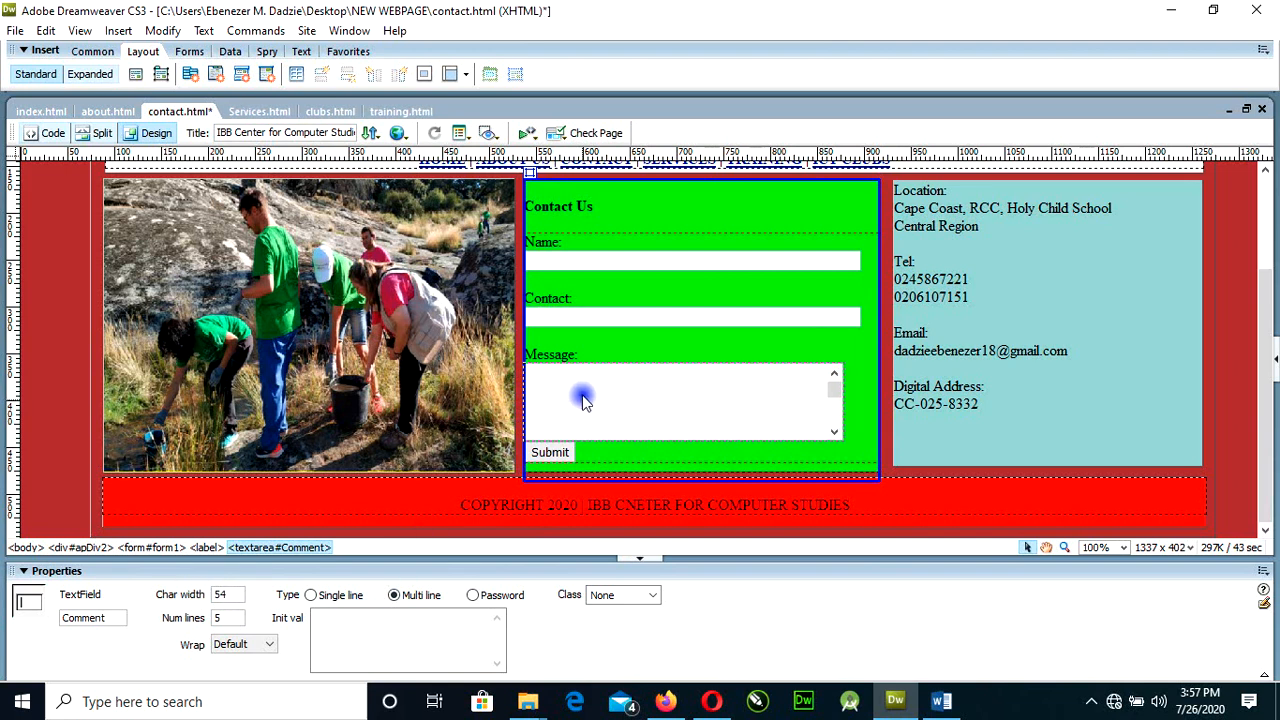
Set the character width of both the Contact and Name fields to 55.
{"action": "left_click", "coordinate": [584, 324]}
{"action": "left_click_drag", "start_coordinate": [230, 595], "coordinate": [213, 595]}
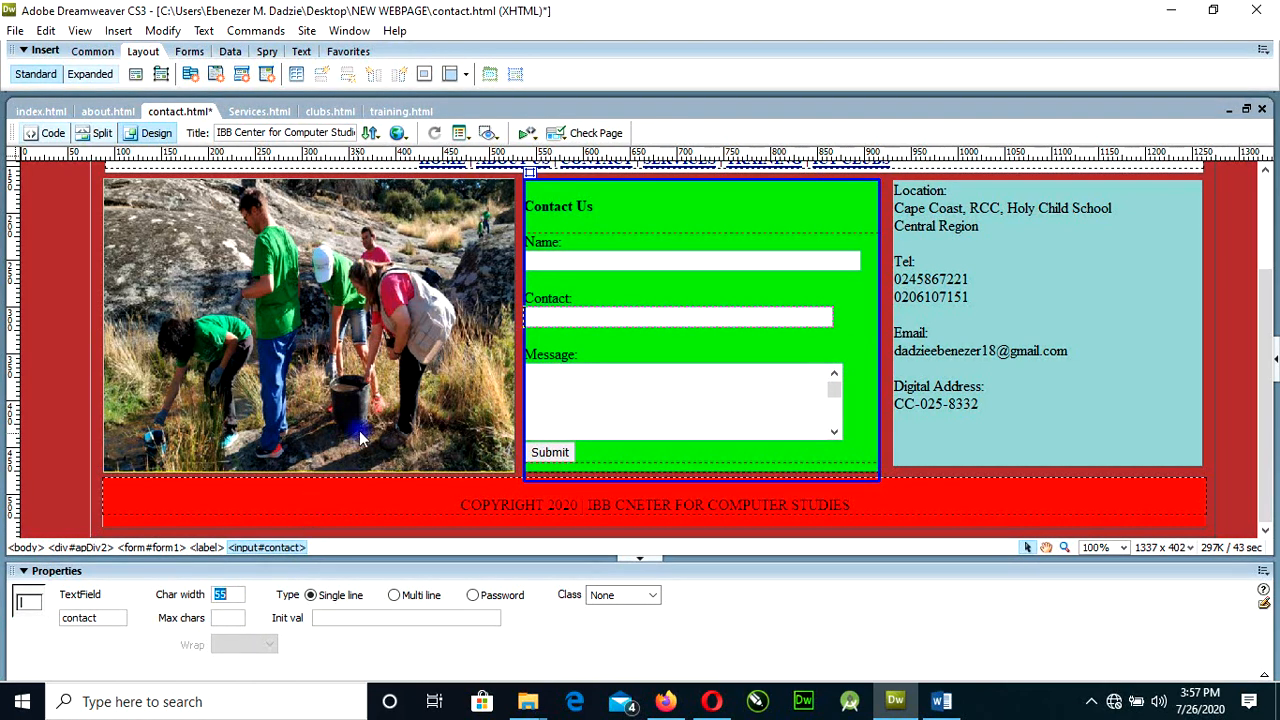
{"action": "left_click", "coordinate": [540, 260]}
{"action": "left_click_drag", "start_coordinate": [229, 595], "coordinate": [217, 595]}
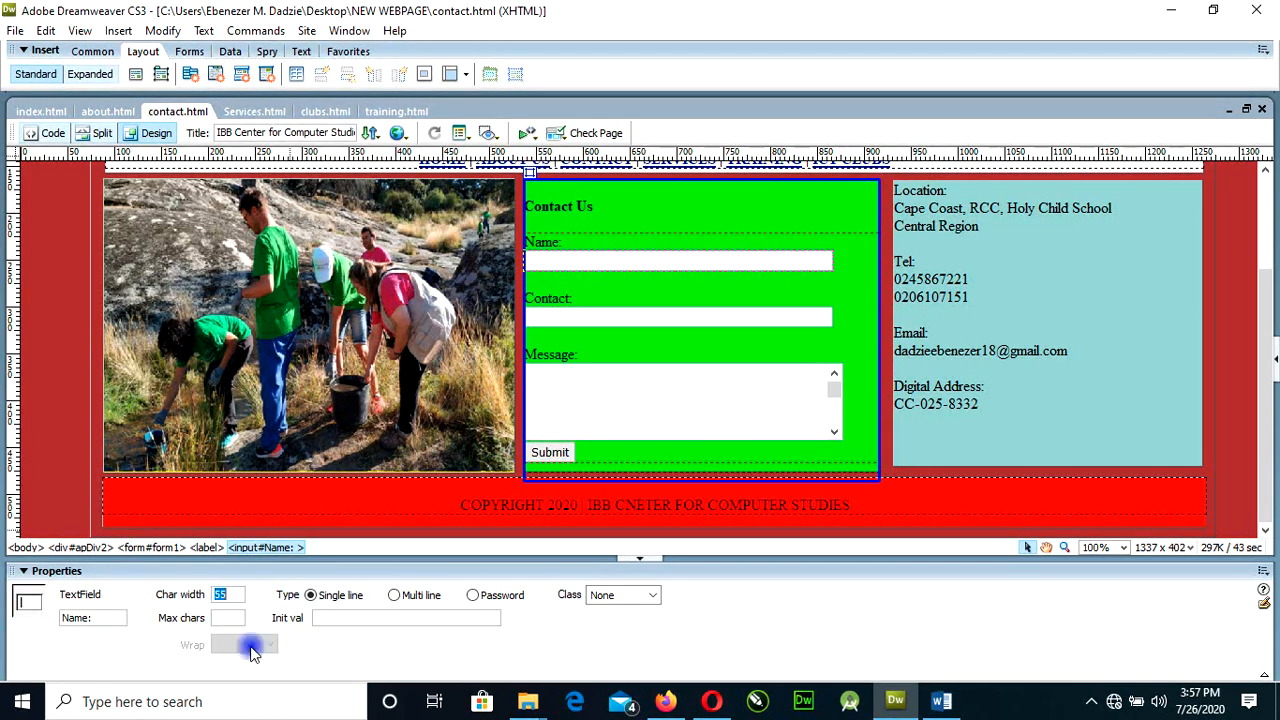
Reload the contact page in Firefox to check the form field widths and return to Dreamweaver.
{"action": "left_click", "coordinate": [666, 703]}
{"action": "key", "text": "F5"}
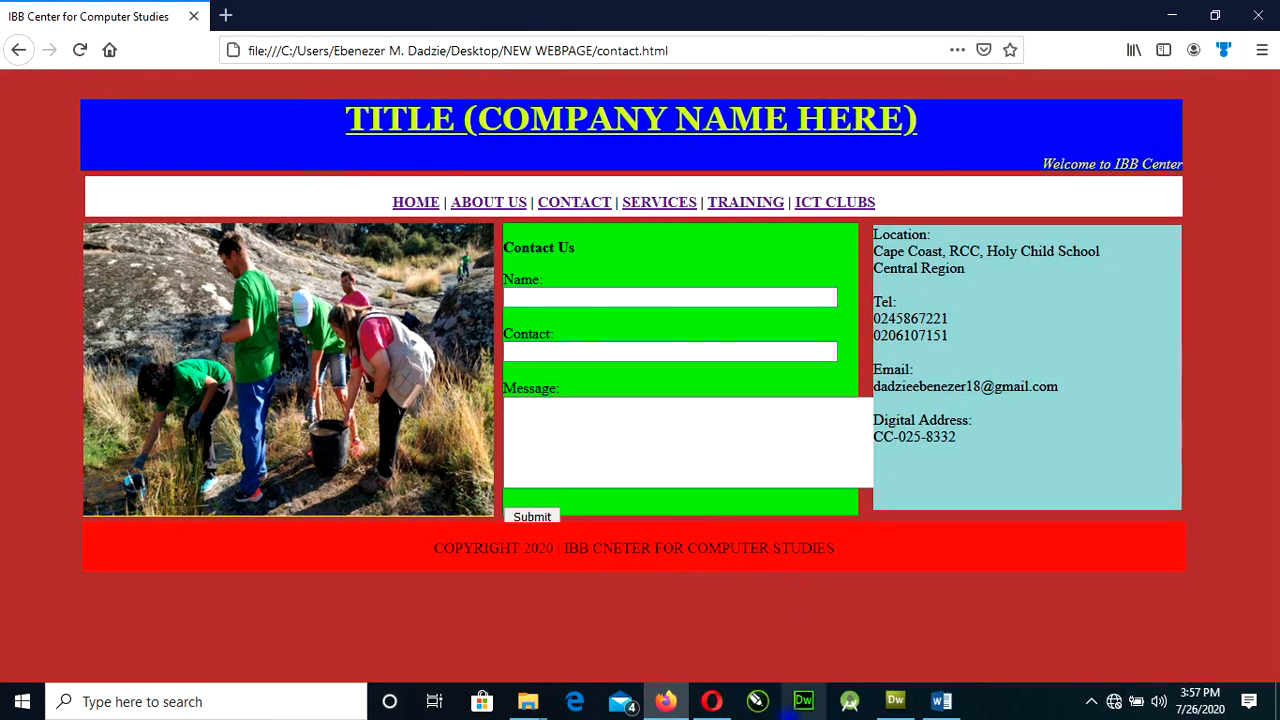
{"action": "left_click", "coordinate": [895, 701]}
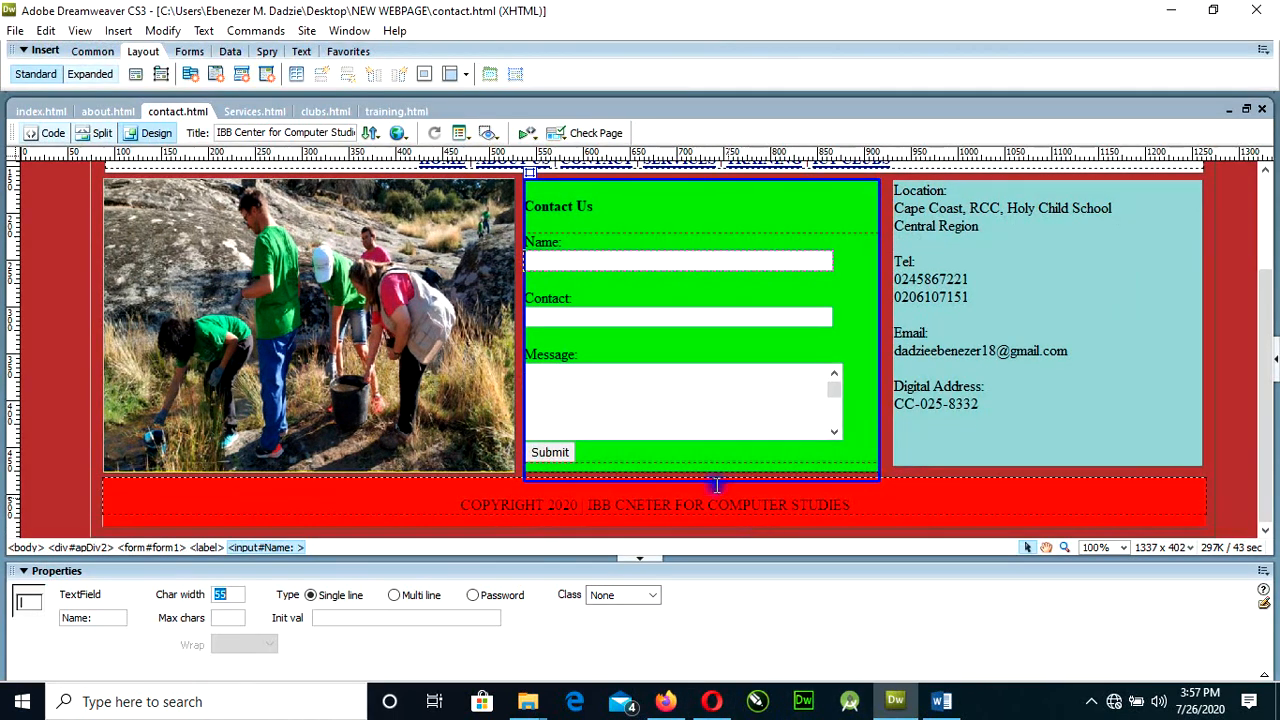
Set the Message field's character width to 48, check the contact page in Firefox, and return to Dreamweaver.
{"action": "left_click", "coordinate": [640, 409]}
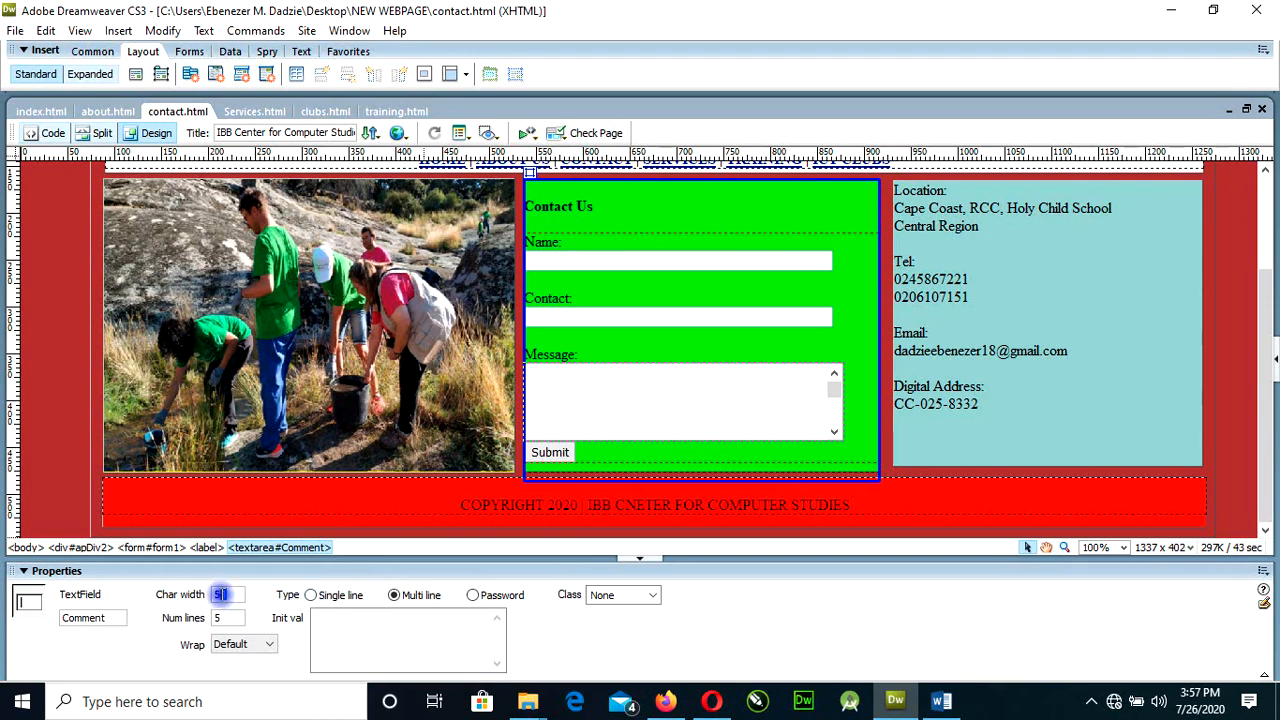
{"action": "left_click_drag", "start_coordinate": [221, 594], "coordinate": [210, 594]}
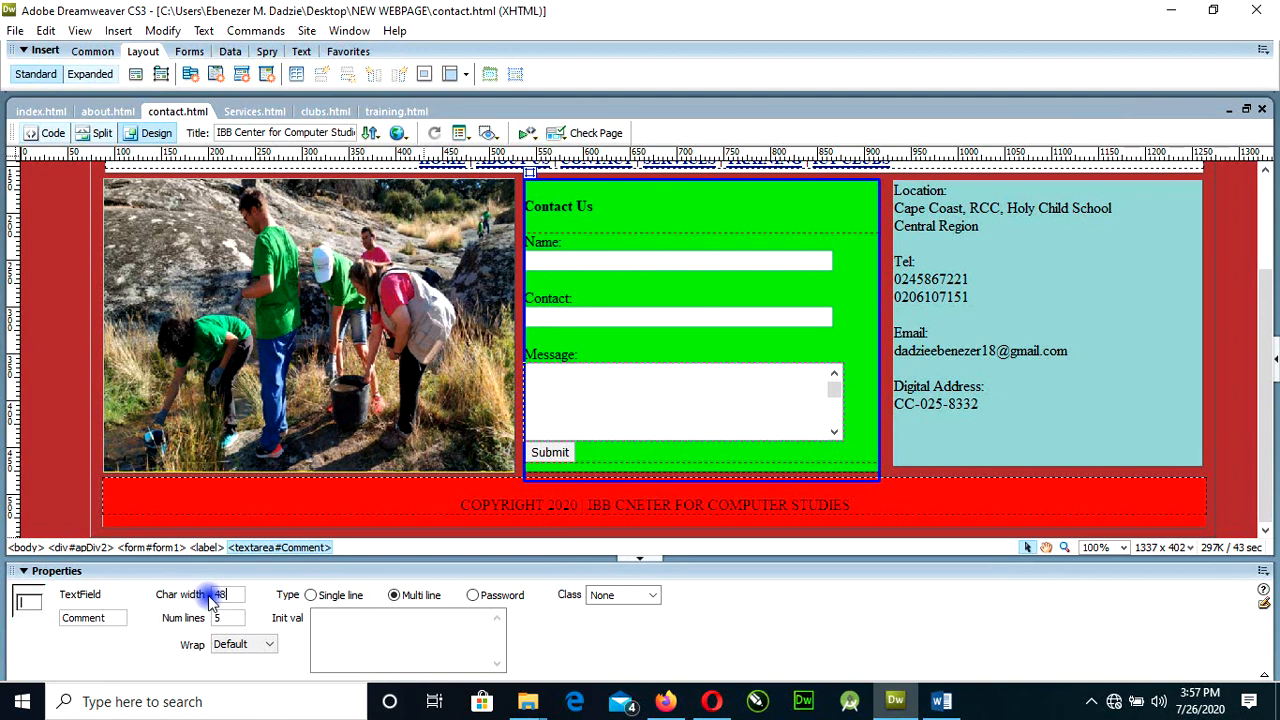
{"action": "left_click_drag", "start_coordinate": [222, 618], "coordinate": [214, 617]}
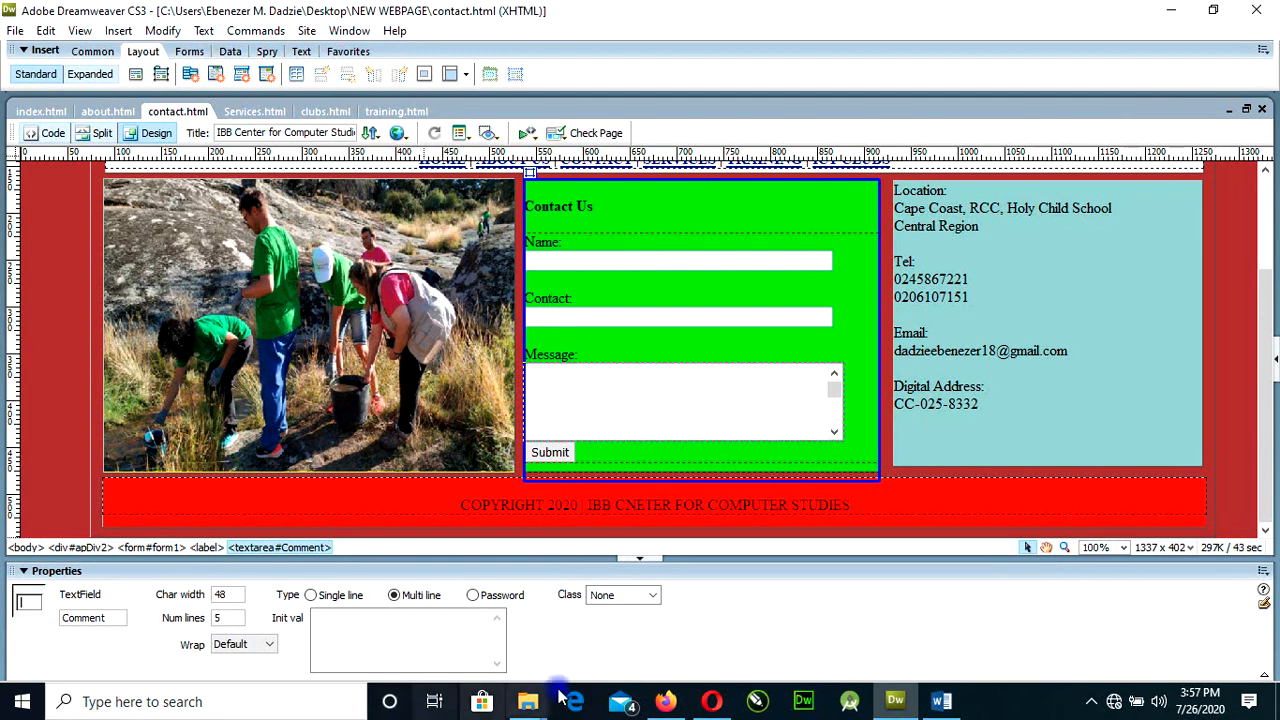
{"action": "left_click", "coordinate": [668, 705]}
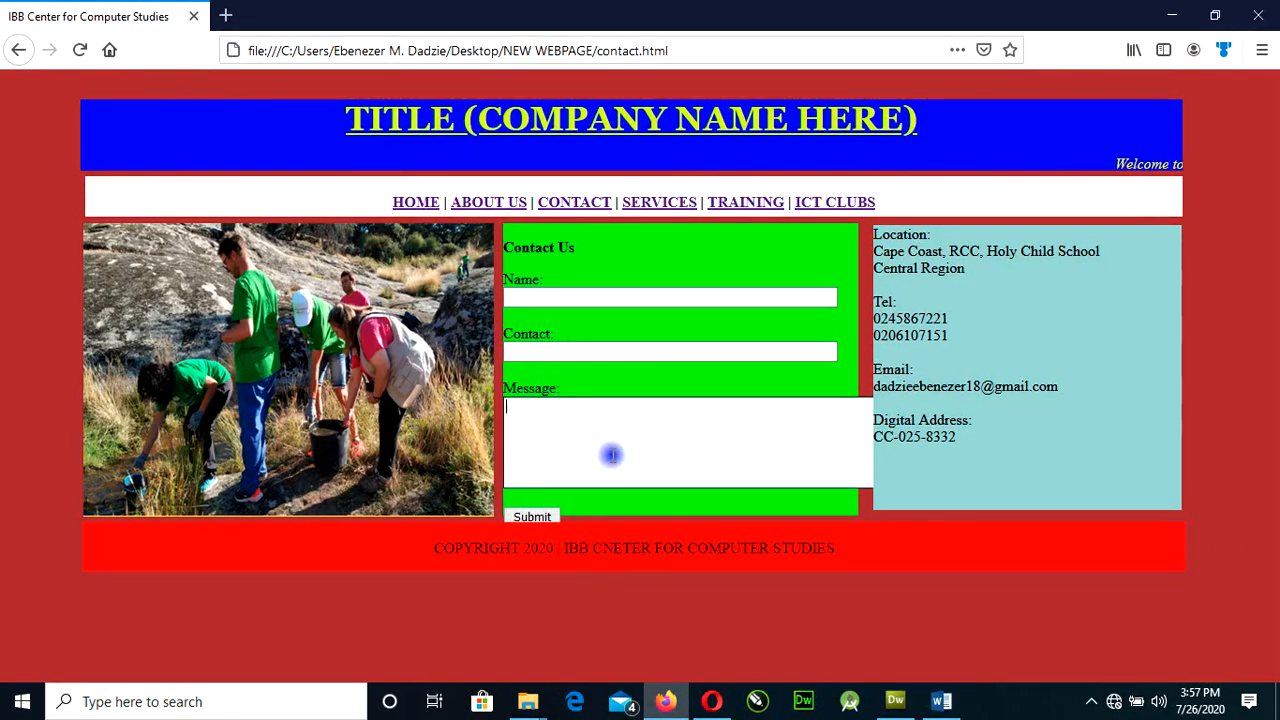
{"action": "left_click", "coordinate": [918, 708]}
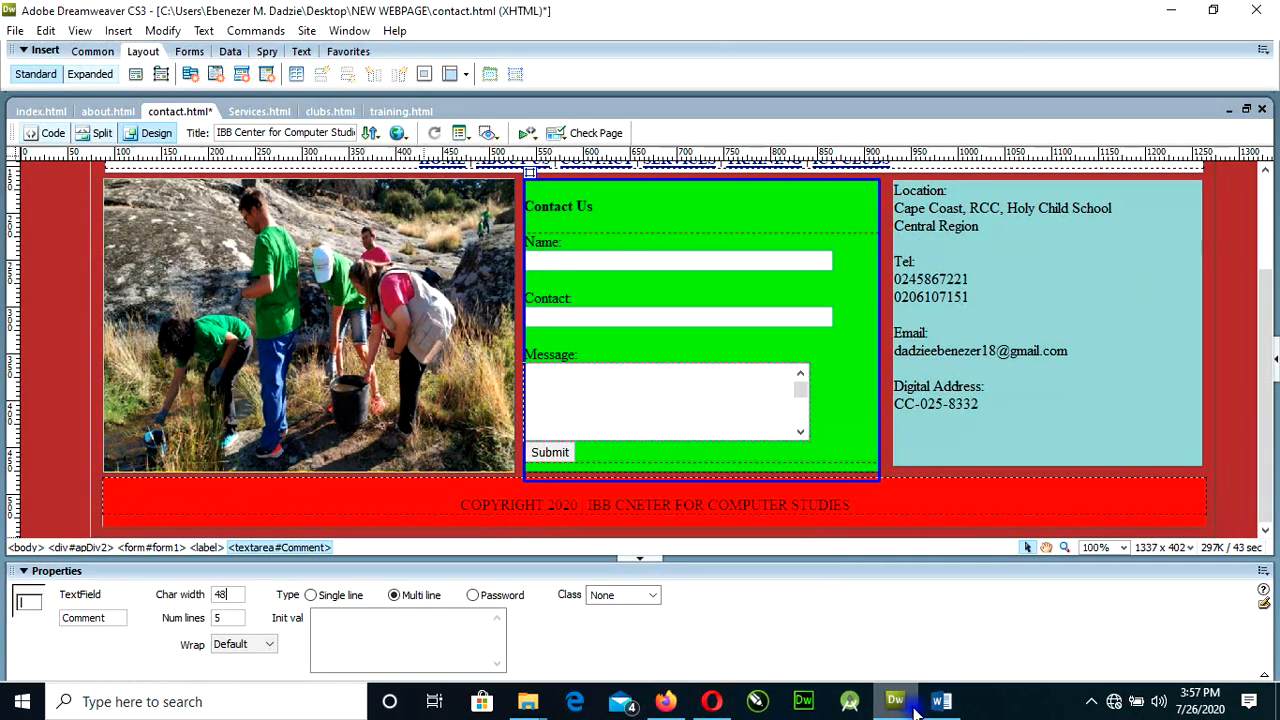
Set the Message field's character width to 45, then check the reloaded contact page in Firefox.
{"action": "left_click", "coordinate": [608, 412]}
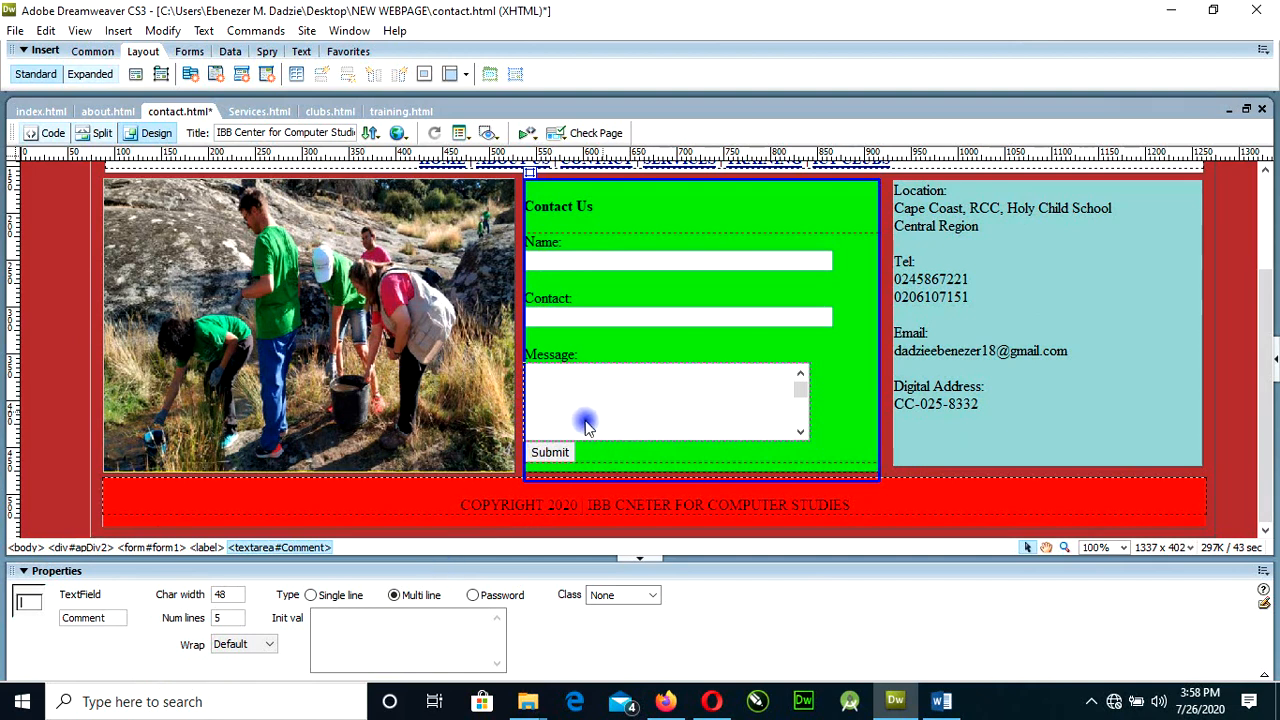
{"action": "double_click", "coordinate": [226, 594]}
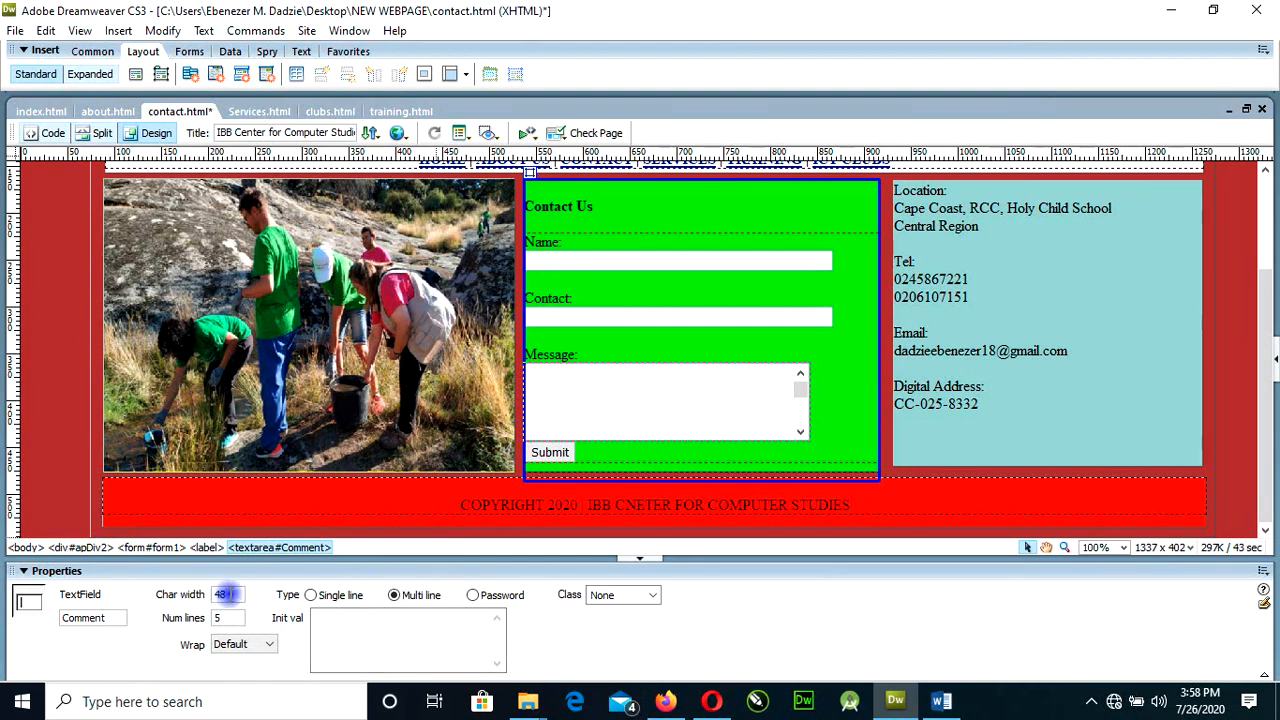
{"action": "type", "text": "4"}
{"action": "type", "text": "5"}
{"action": "double_click", "coordinate": [217, 617]}
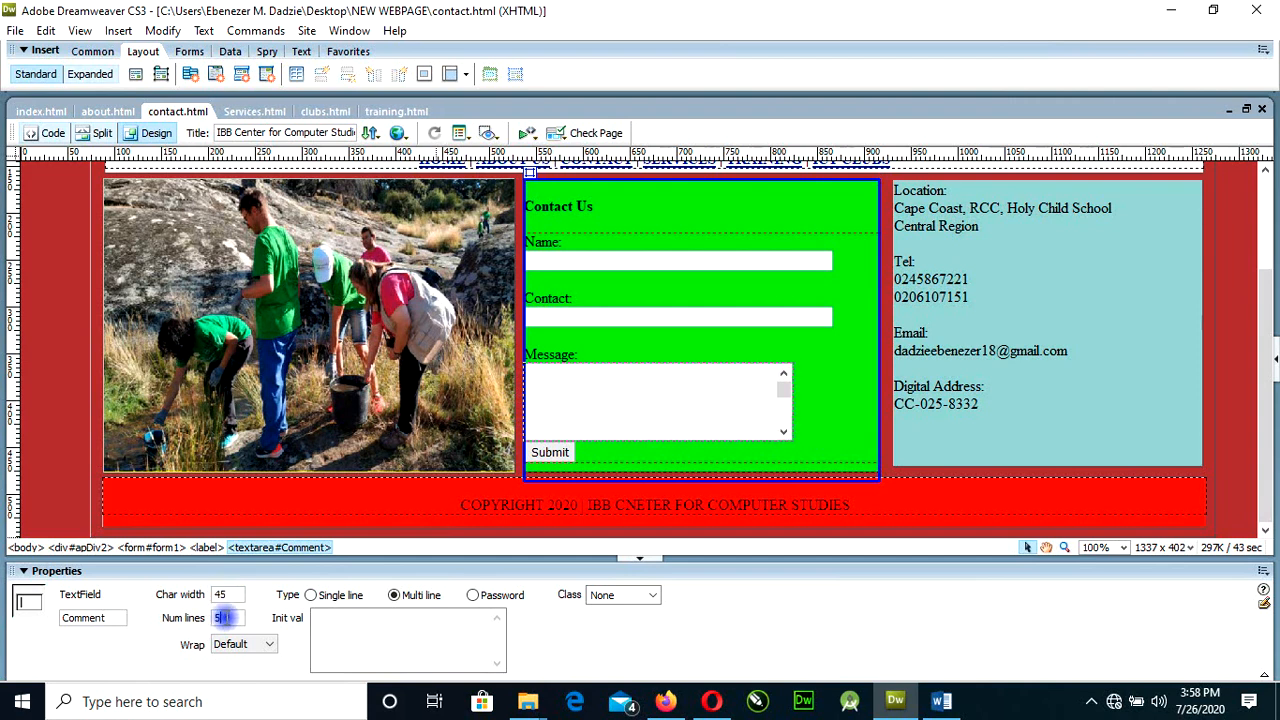
{"action": "left_click", "coordinate": [670, 703]}
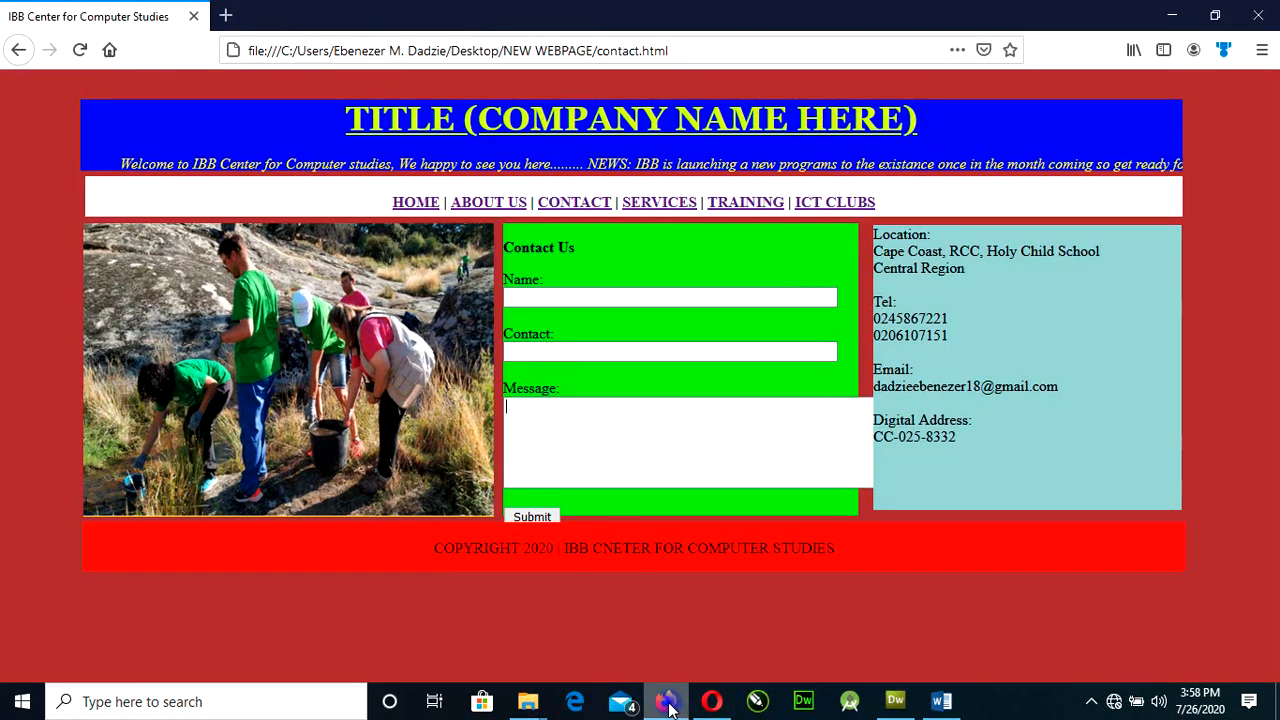
{"action": "key", "text": "F5"}
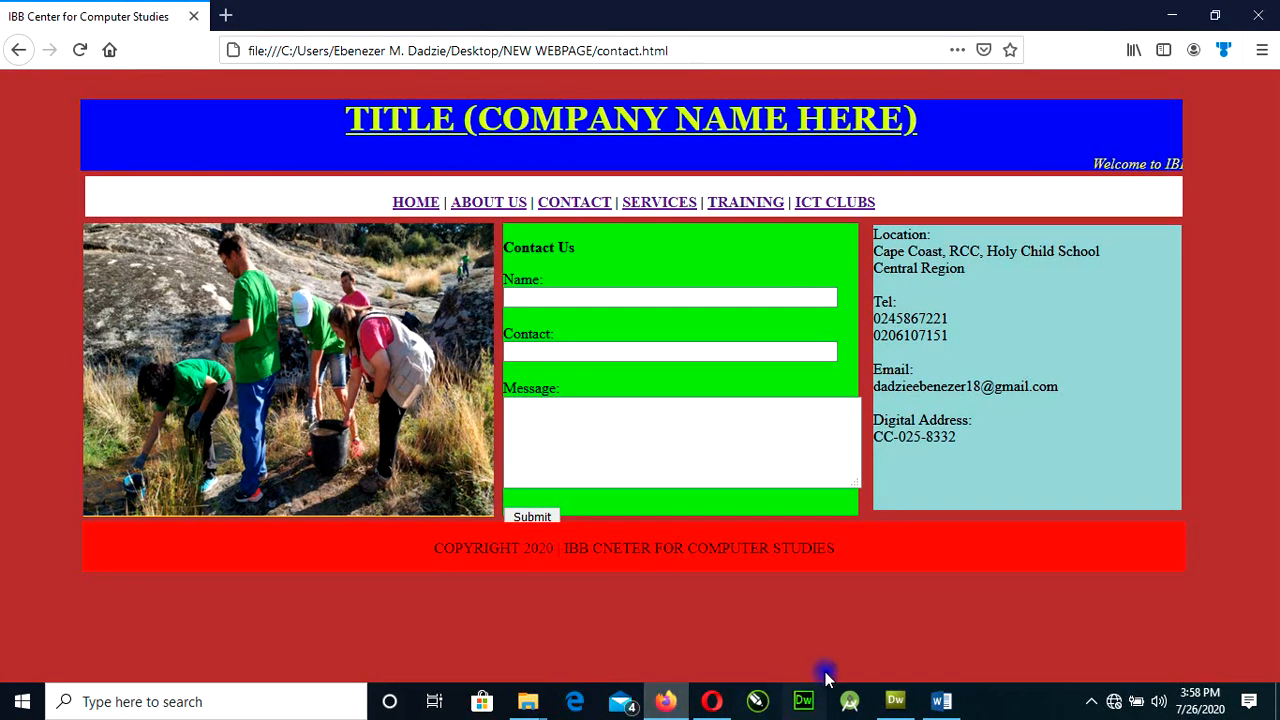
Back in Dreamweaver, set the Message field's character width to 40, save contact.html and reload the page in Firefox.
{"action": "left_click", "coordinate": [895, 701]}
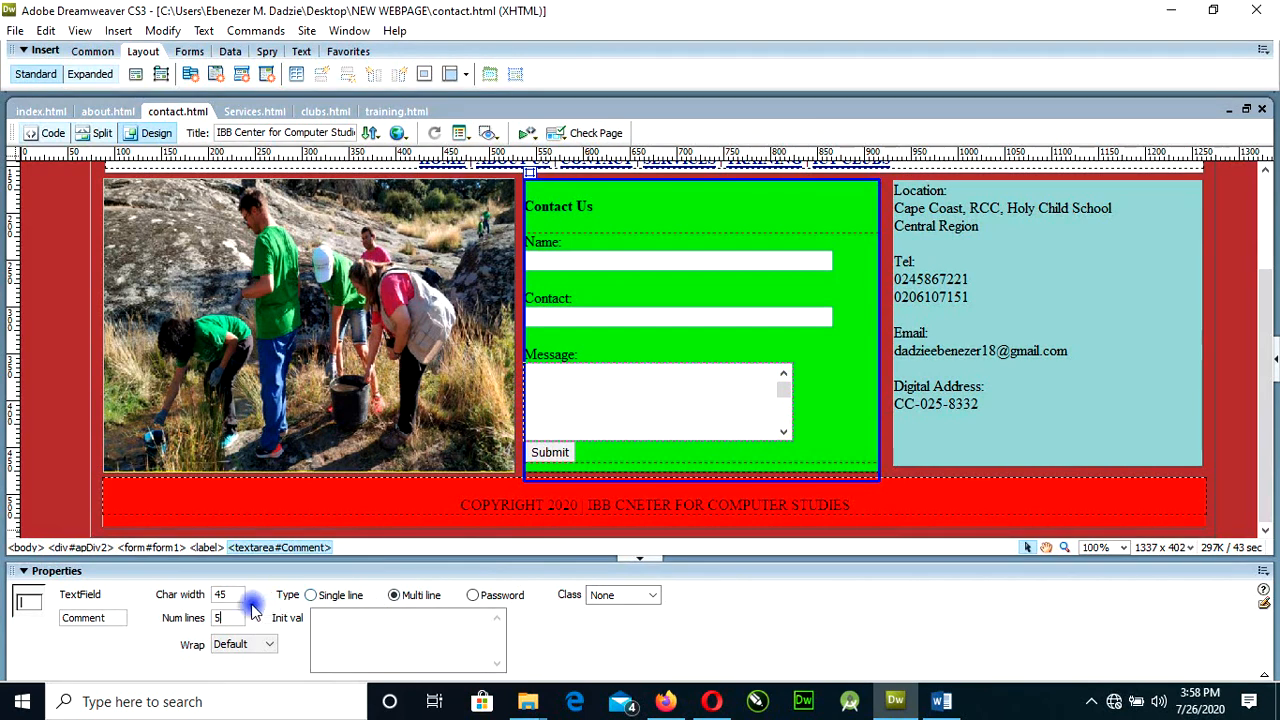
{"action": "double_click", "coordinate": [220, 595]}
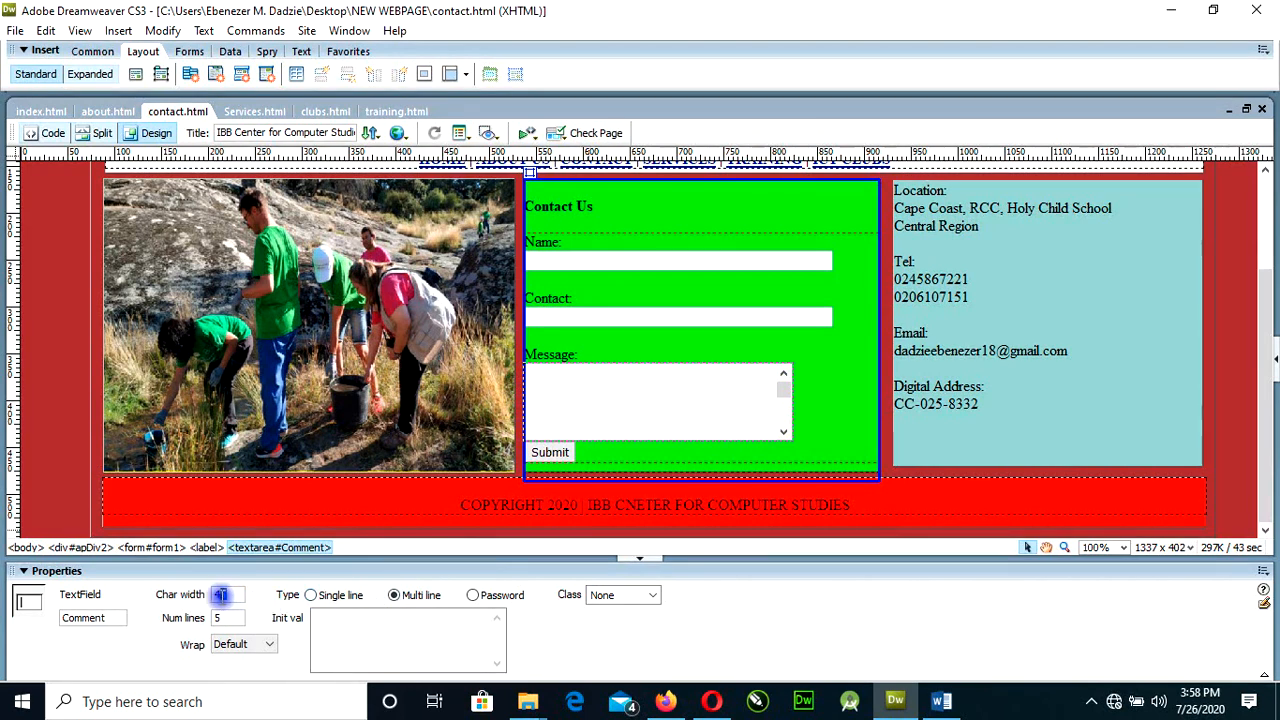
{"action": "type", "text": "40"}
{"action": "left_click", "coordinate": [230, 620]}
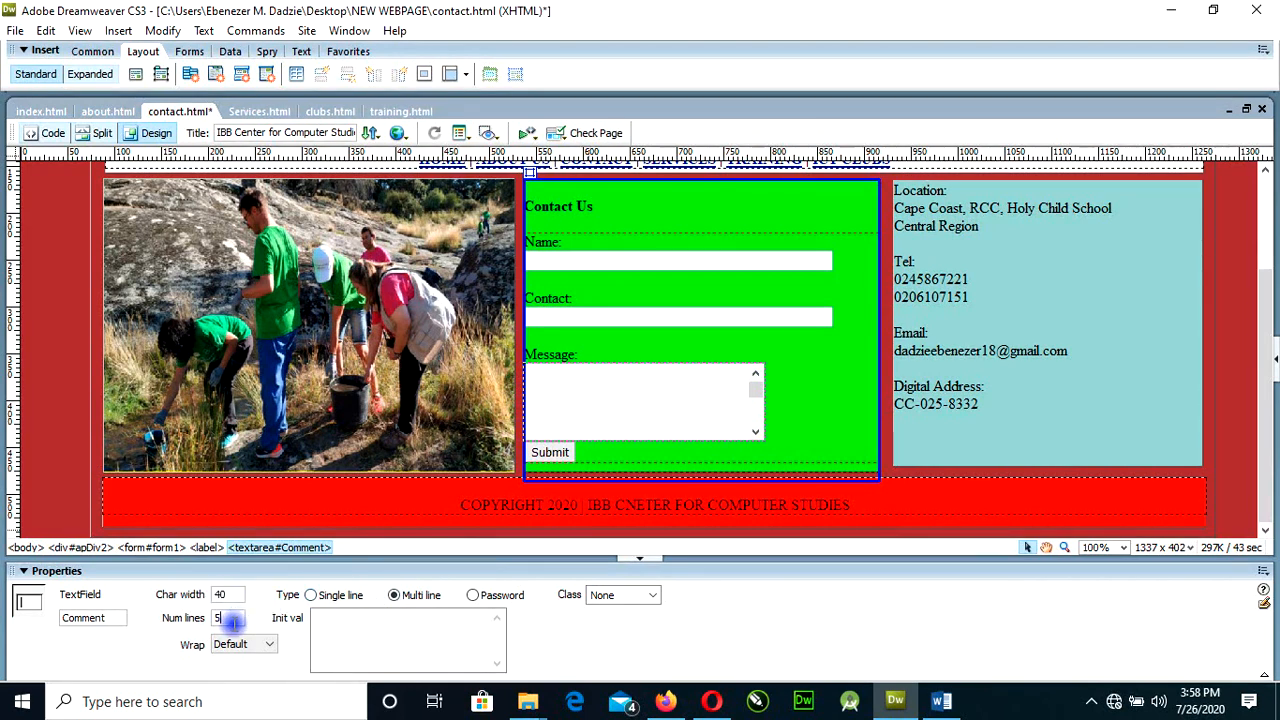
{"action": "key", "text": "ctrl+s"}
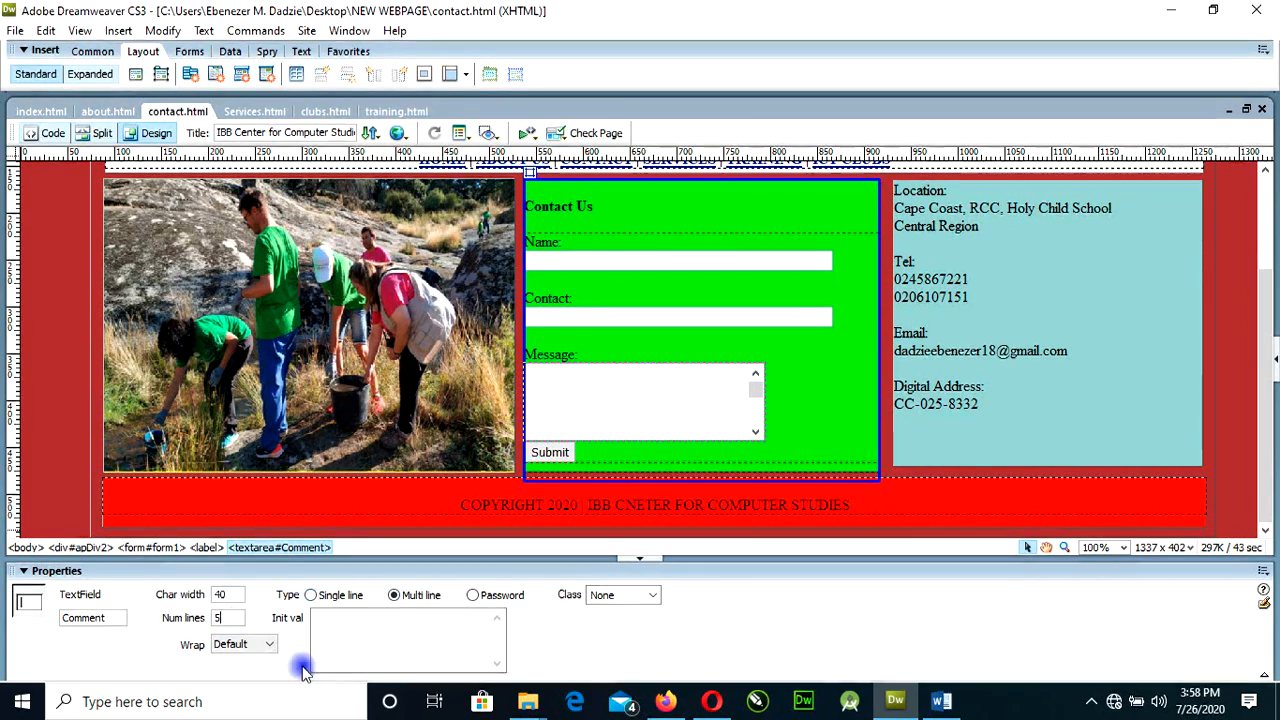
{"action": "left_click", "coordinate": [665, 701]}
{"action": "key", "text": "F5"}
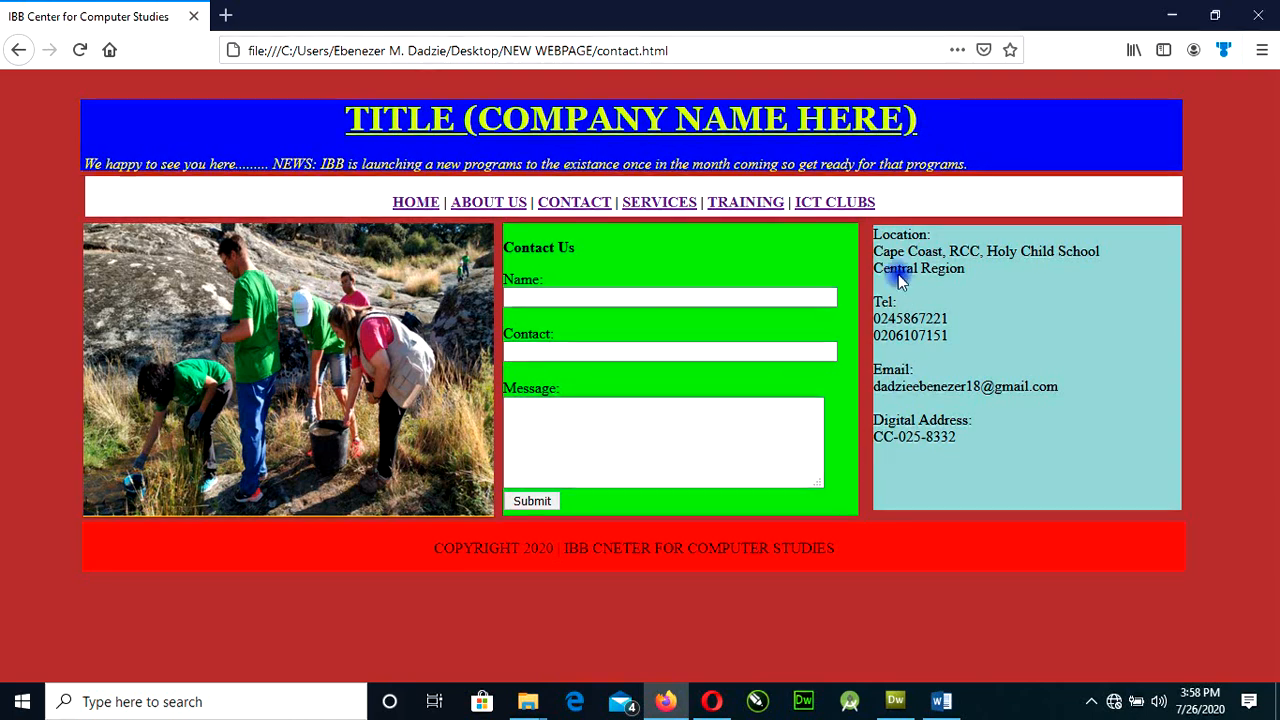
Test the site's navigation links in Firefox by visiting the ICT Clubs, Training, Services, Contact, About Us and Home pages.
{"action": "left_click", "coordinate": [838, 203]}
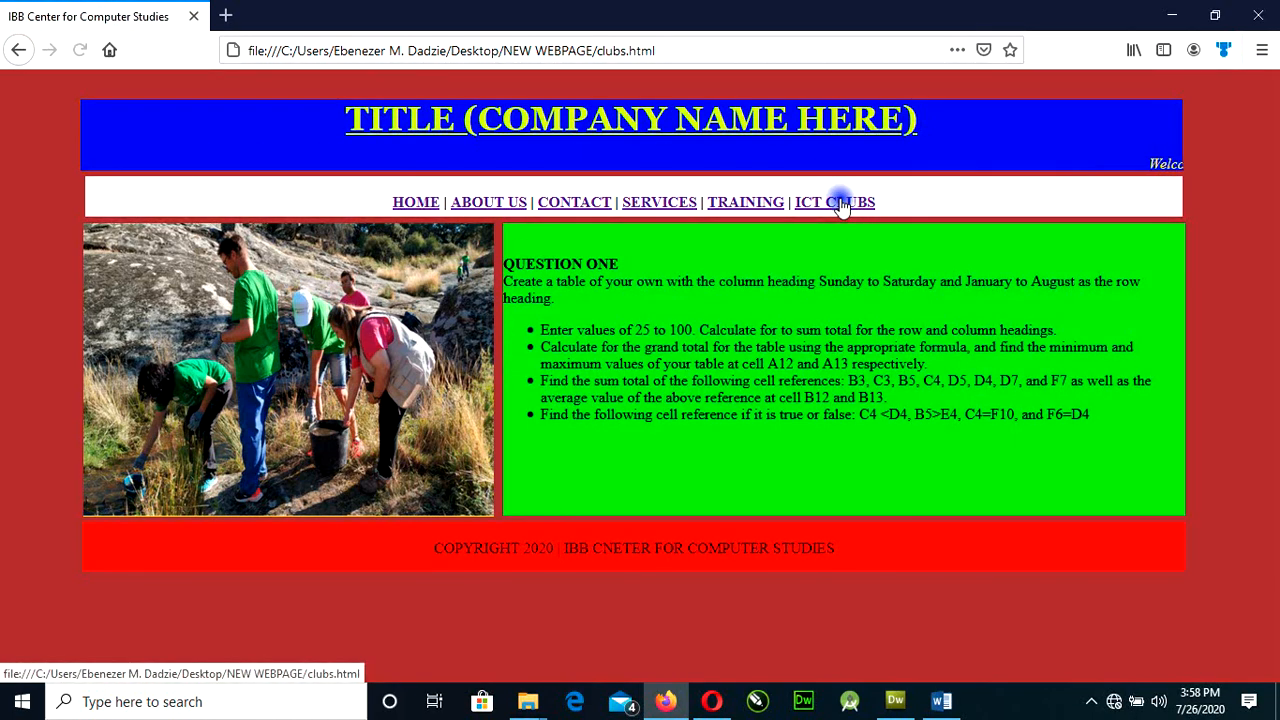
{"action": "left_click", "coordinate": [775, 204]}
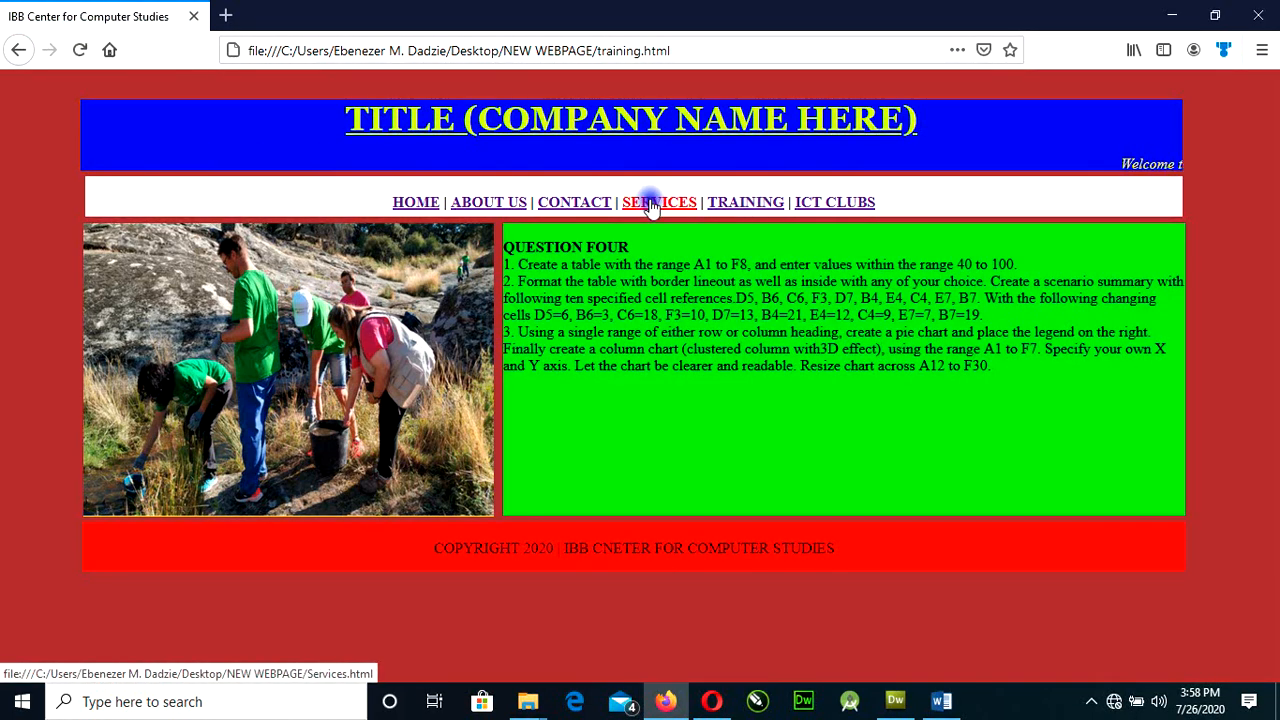
{"action": "left_click", "coordinate": [628, 204]}
{"action": "left_click", "coordinate": [585, 203]}
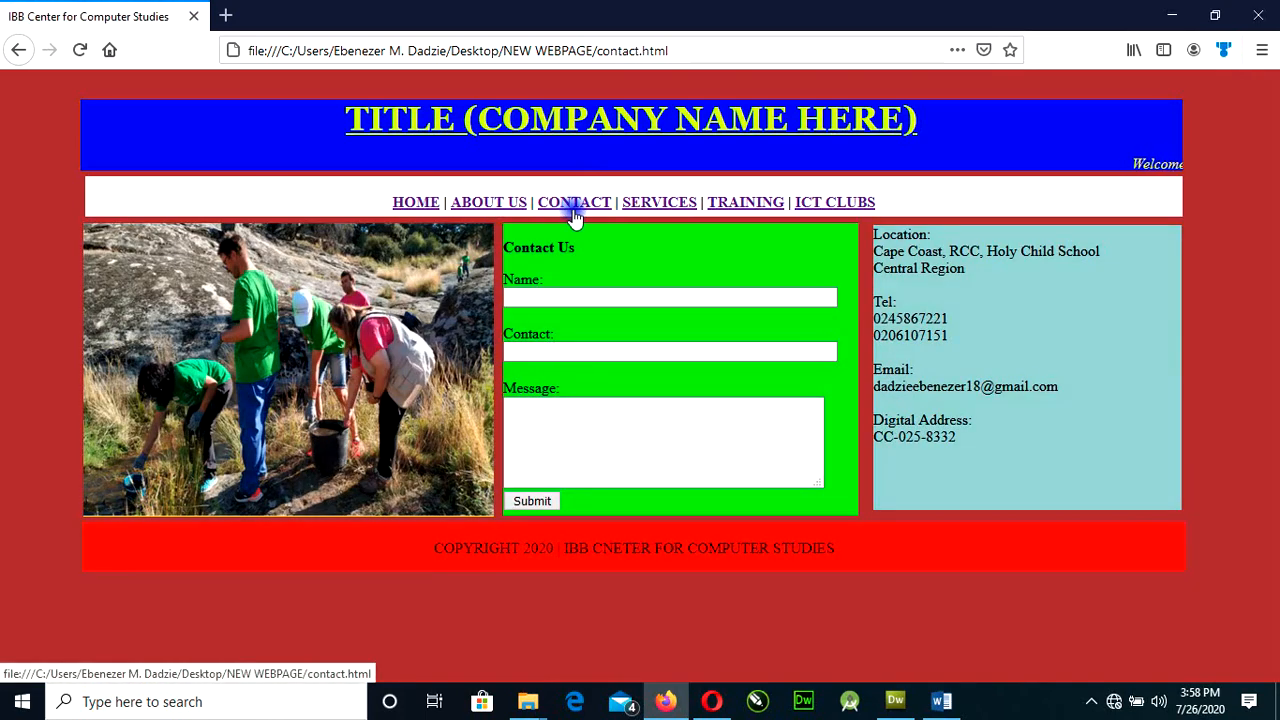
{"action": "left_click", "coordinate": [676, 206]}
{"action": "scroll", "coordinate": [680, 415], "scroll_direction": "down", "scroll_amount": 2}
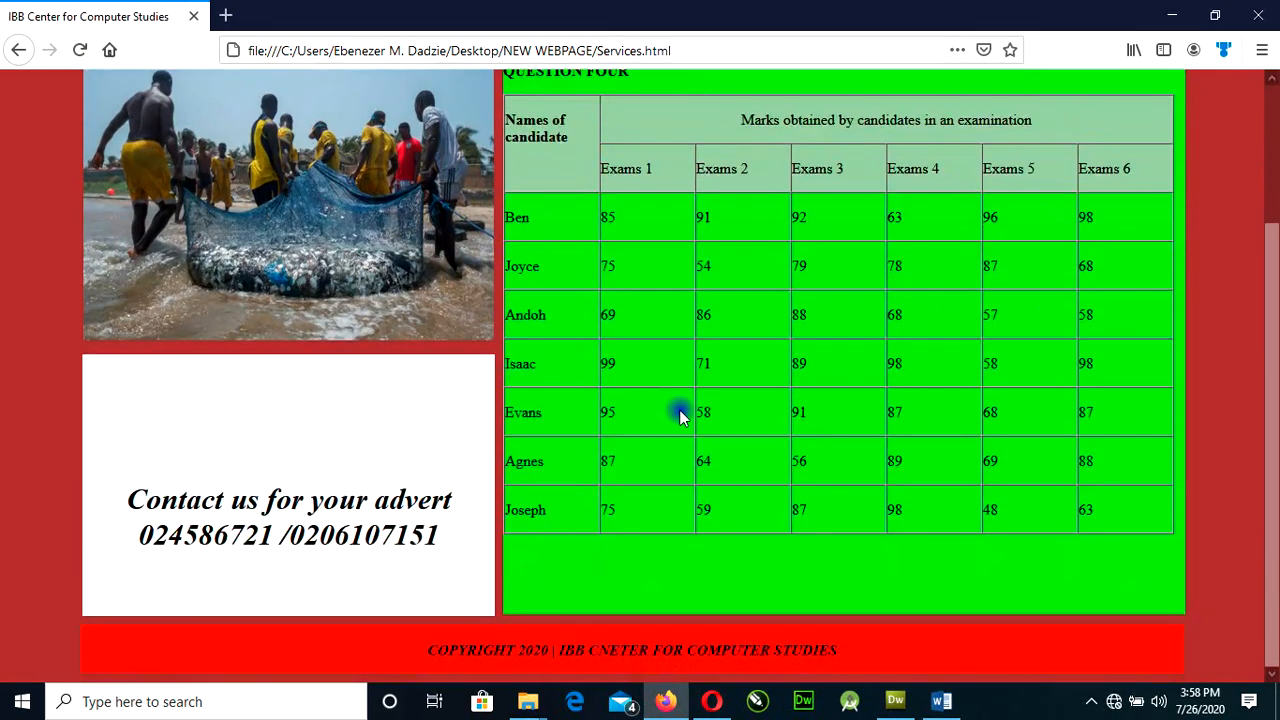
{"action": "scroll", "coordinate": [680, 412], "scroll_direction": "up", "scroll_amount": 3}
{"action": "left_click", "coordinate": [462, 208]}
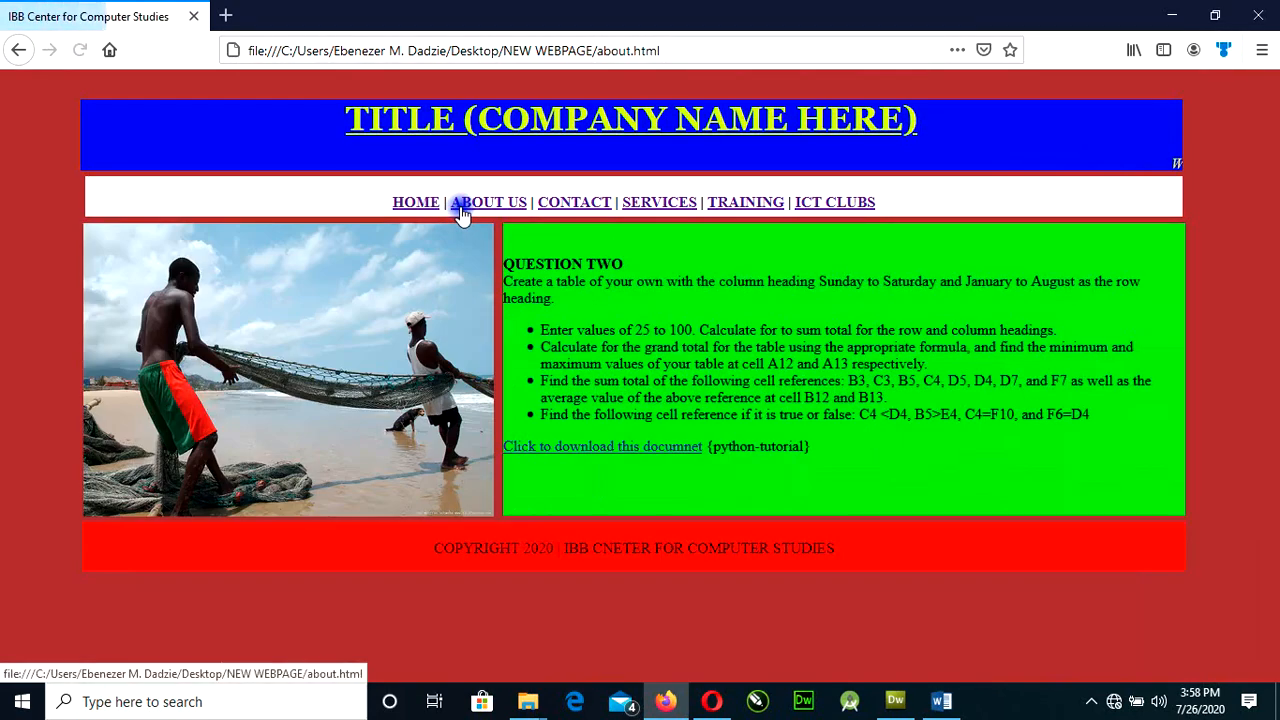
{"action": "left_click", "coordinate": [415, 206]}
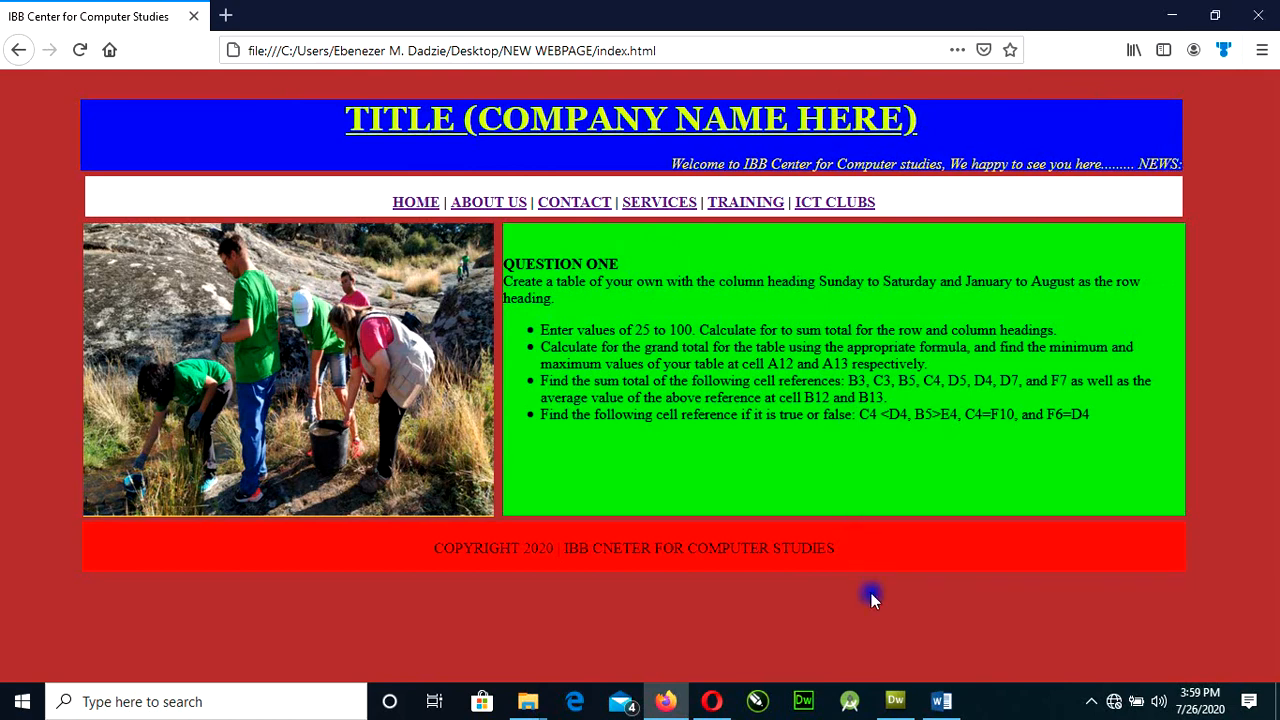
Return to Dreamweaver and collapse the Properties inspector to see more of the contact page layout.
{"action": "left_click", "coordinate": [895, 701]}
{"action": "scroll", "coordinate": [758, 421], "scroll_direction": "up", "scroll_amount": 3}
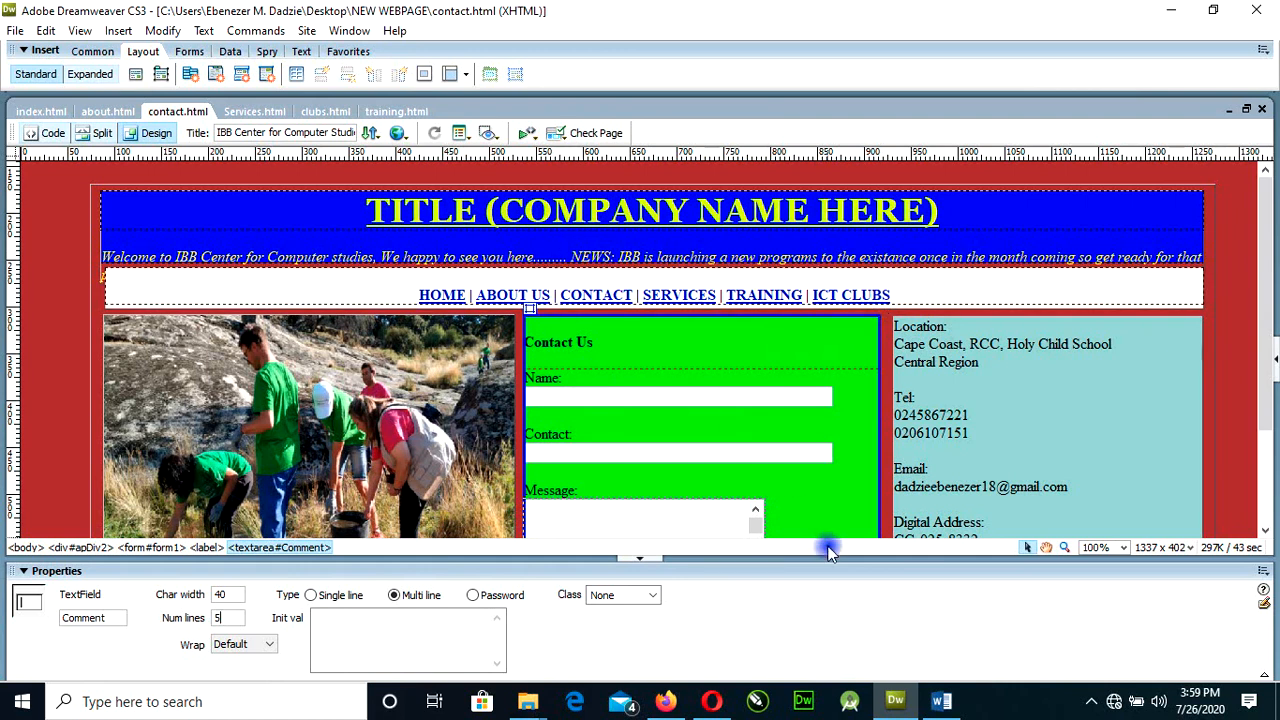
{"action": "scroll", "coordinate": [814, 457], "scroll_direction": "down", "scroll_amount": 3}
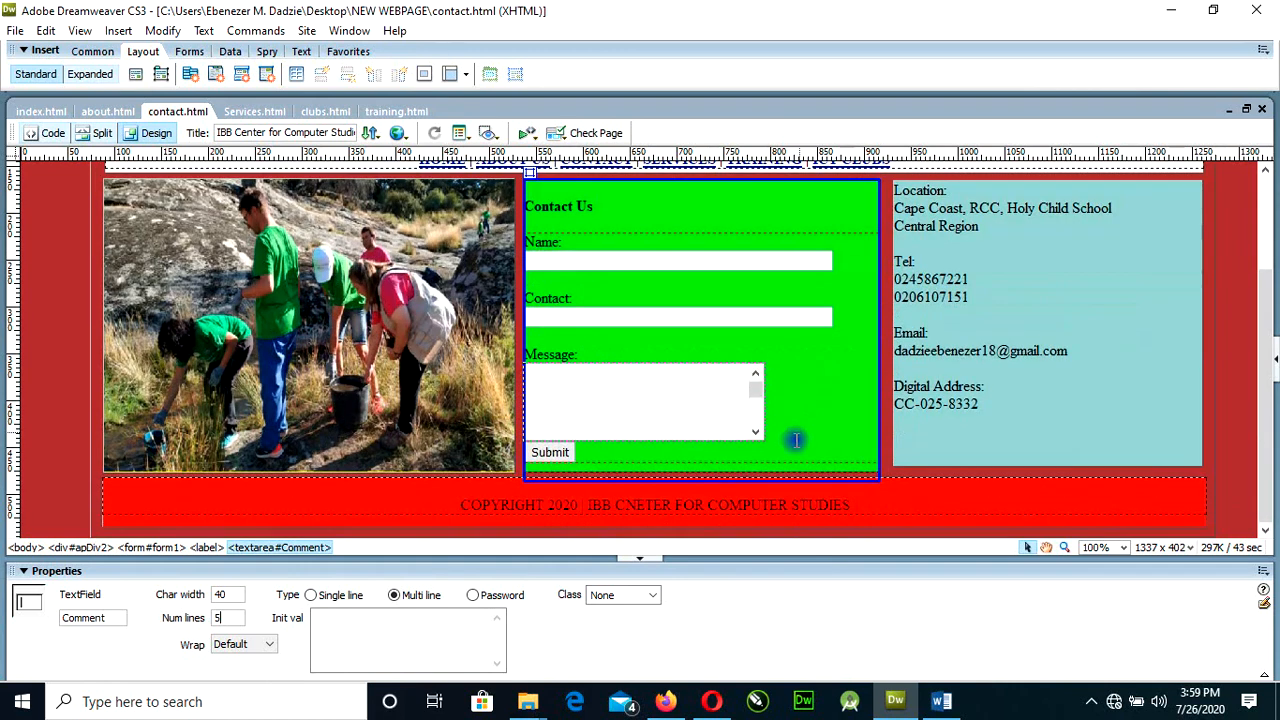
{"action": "left_click", "coordinate": [638, 561]}
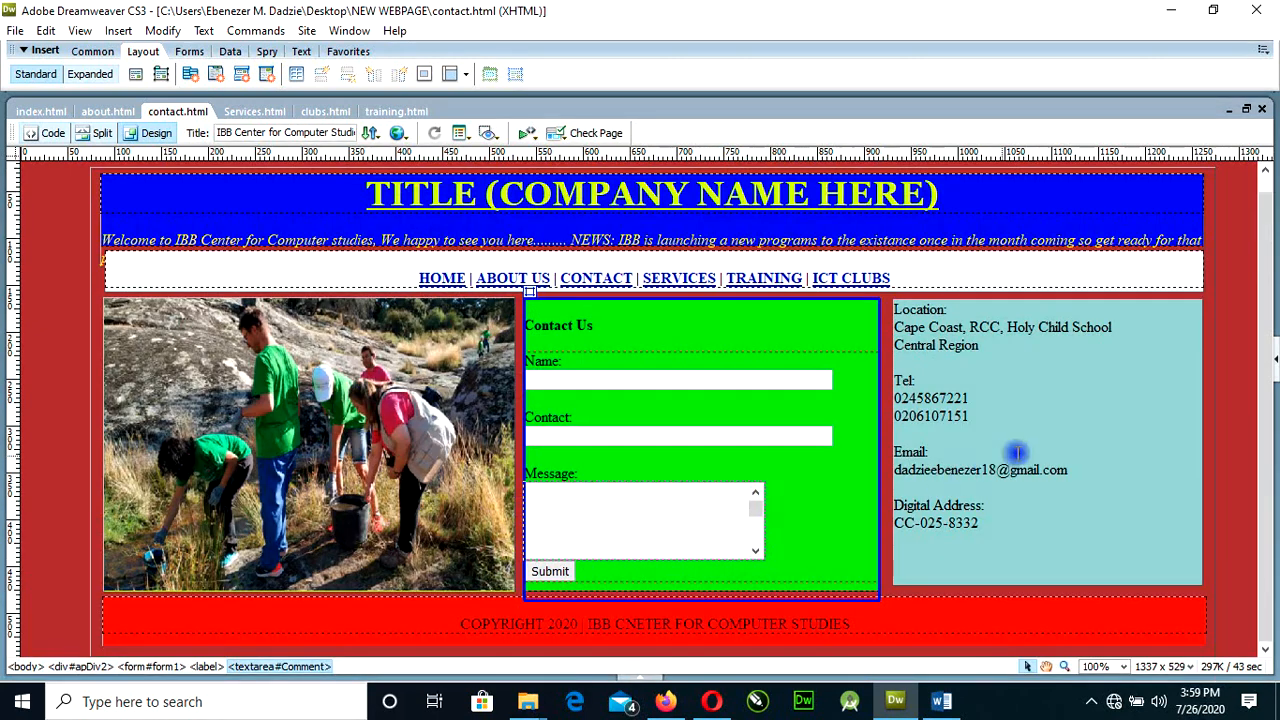
{"action": "left_click_drag", "start_coordinate": [1265, 425], "coordinate": [1272, 342]}
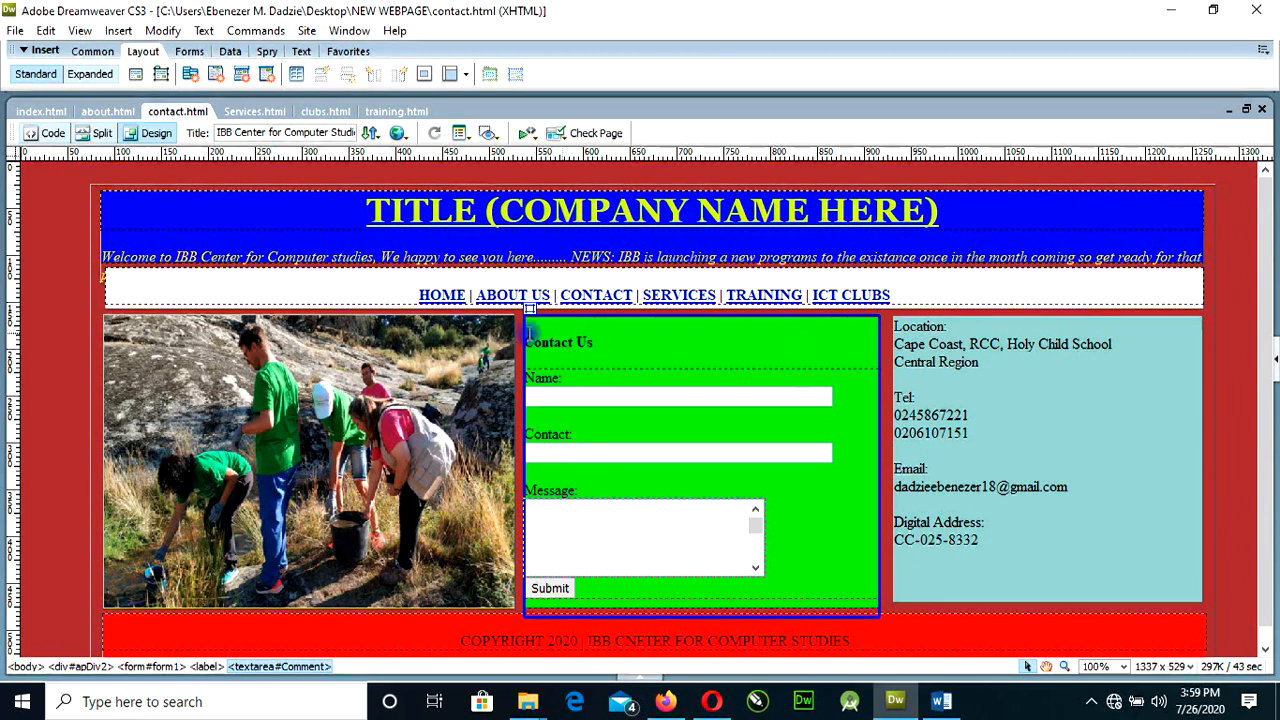
{"action": "left_click", "coordinate": [78, 353]}
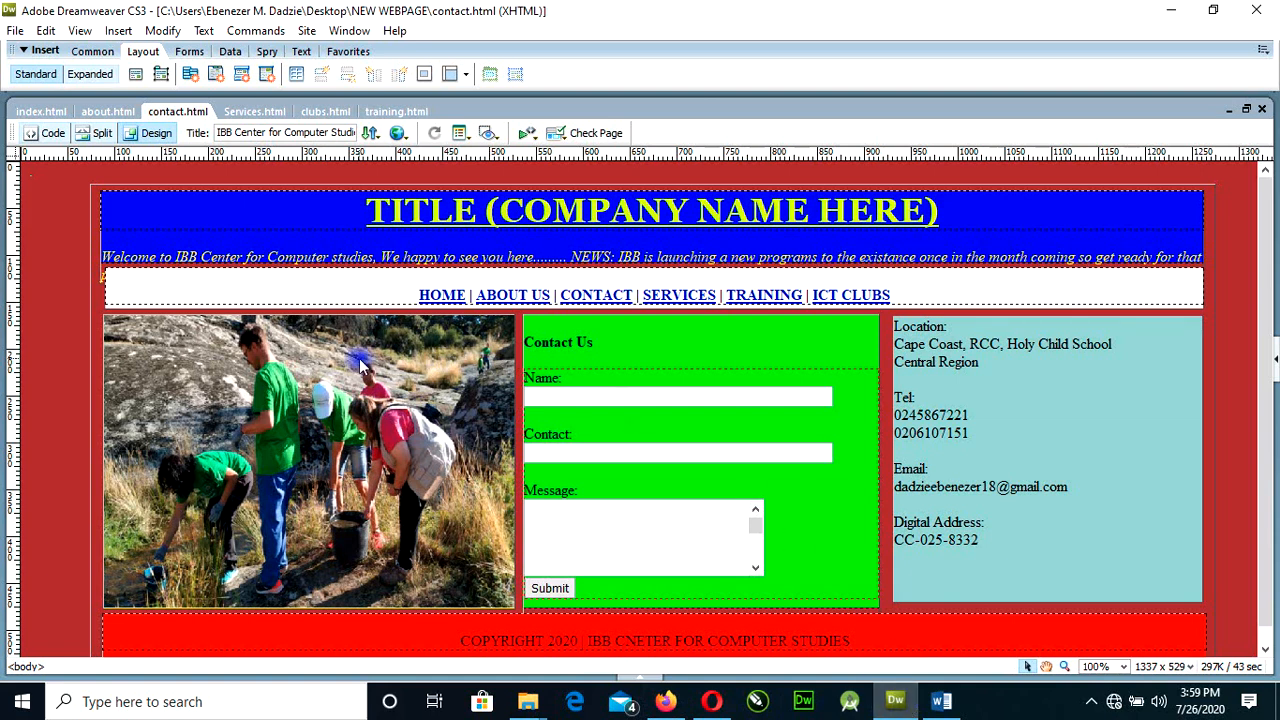
{"action": "scroll", "coordinate": [358, 362], "scroll_direction": "down", "scroll_amount": 1}
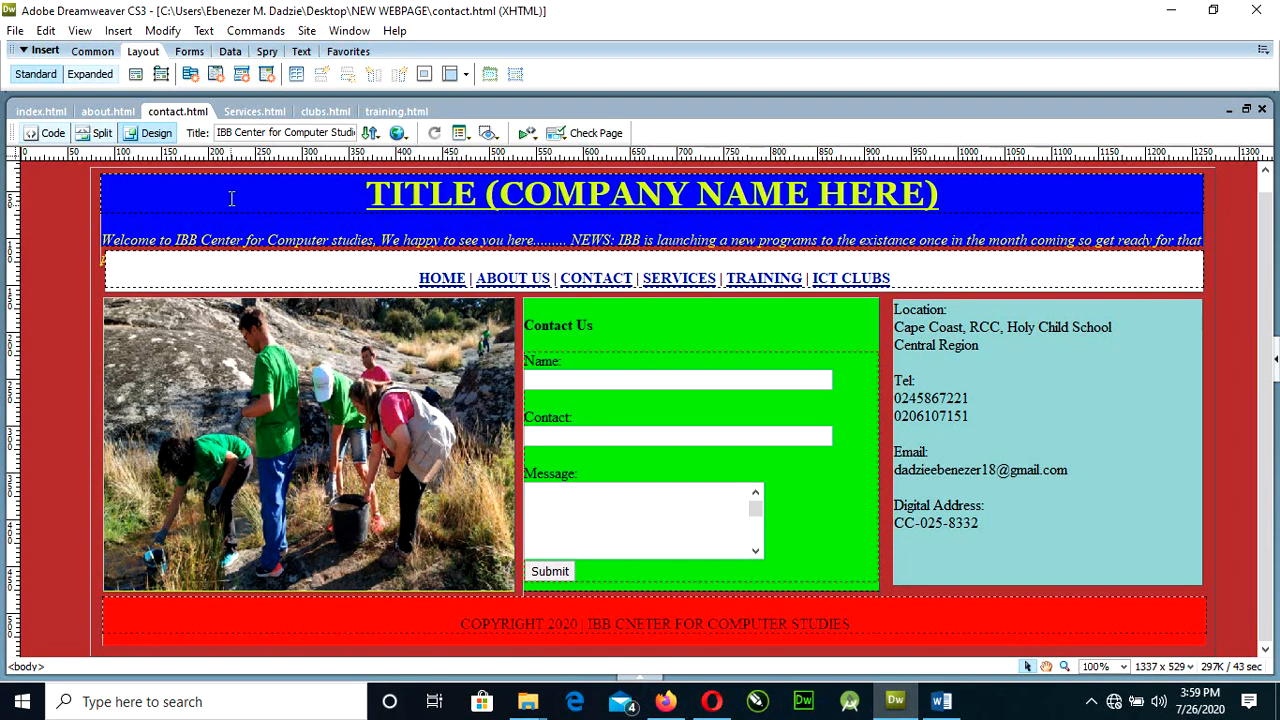
Look over Services.html and switch to the clubs.html document.
{"action": "left_click", "coordinate": [250, 114]}
{"action": "scroll", "coordinate": [816, 563], "scroll_direction": "down", "scroll_amount": 4}
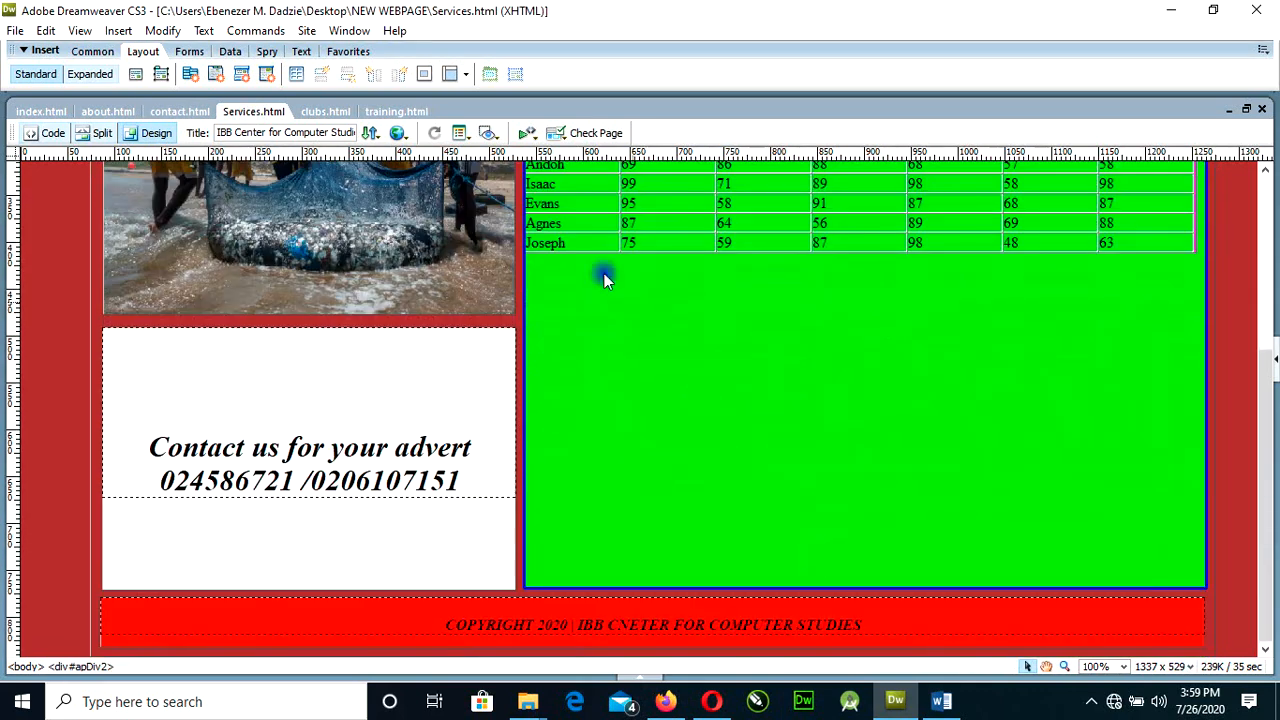
{"action": "left_click", "coordinate": [325, 112]}
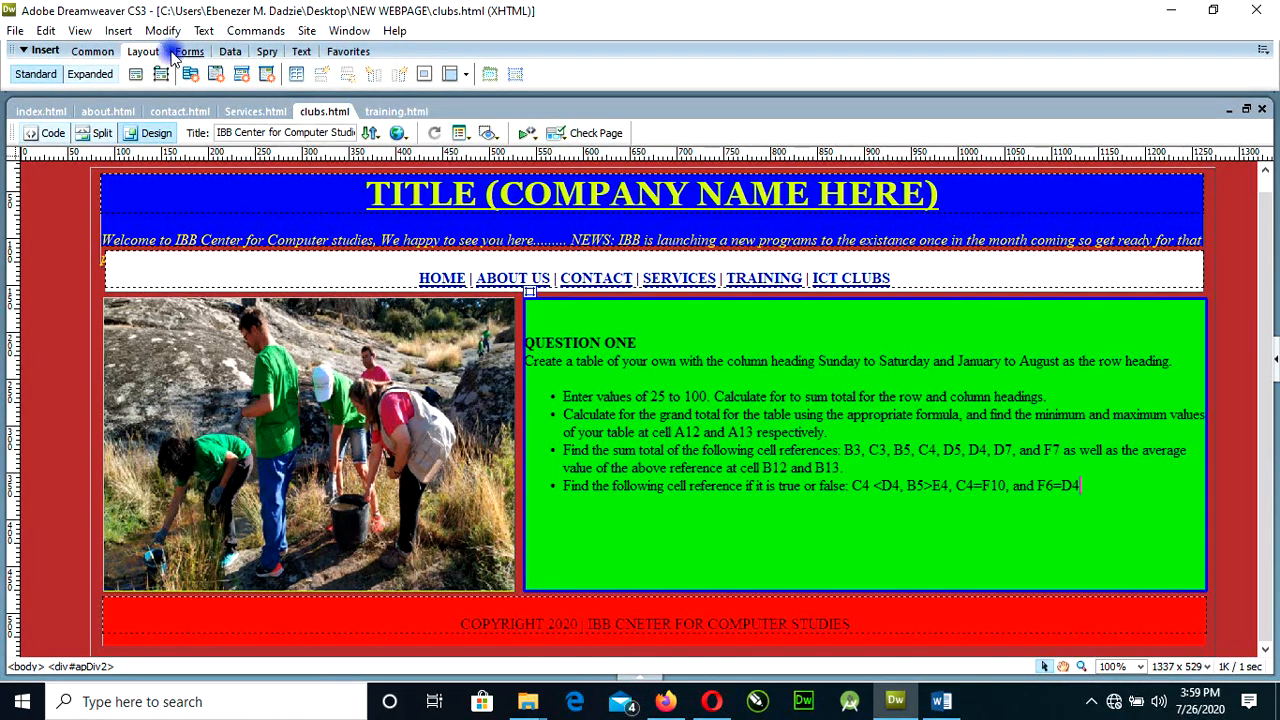
{"action": "left_click", "coordinate": [128, 32]}
{"action": "mouse_move", "coordinate": [143, 112]}
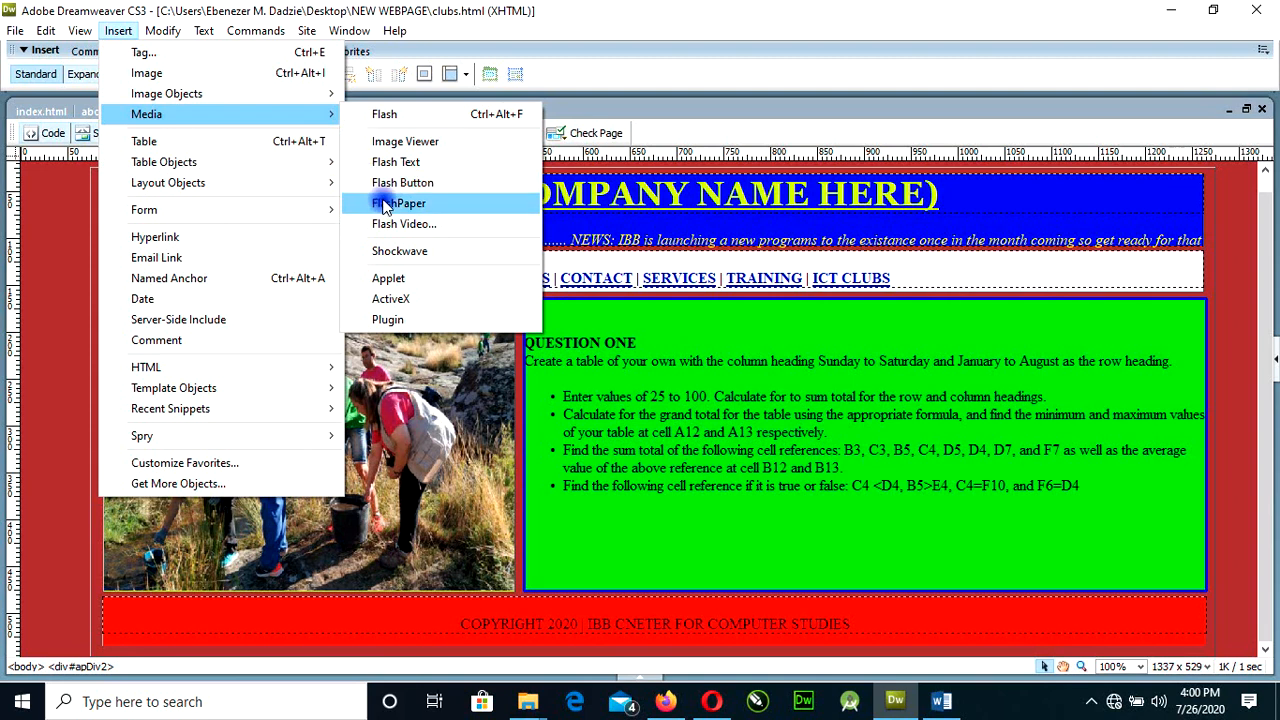
{"action": "left_click", "coordinate": [59, 366]}
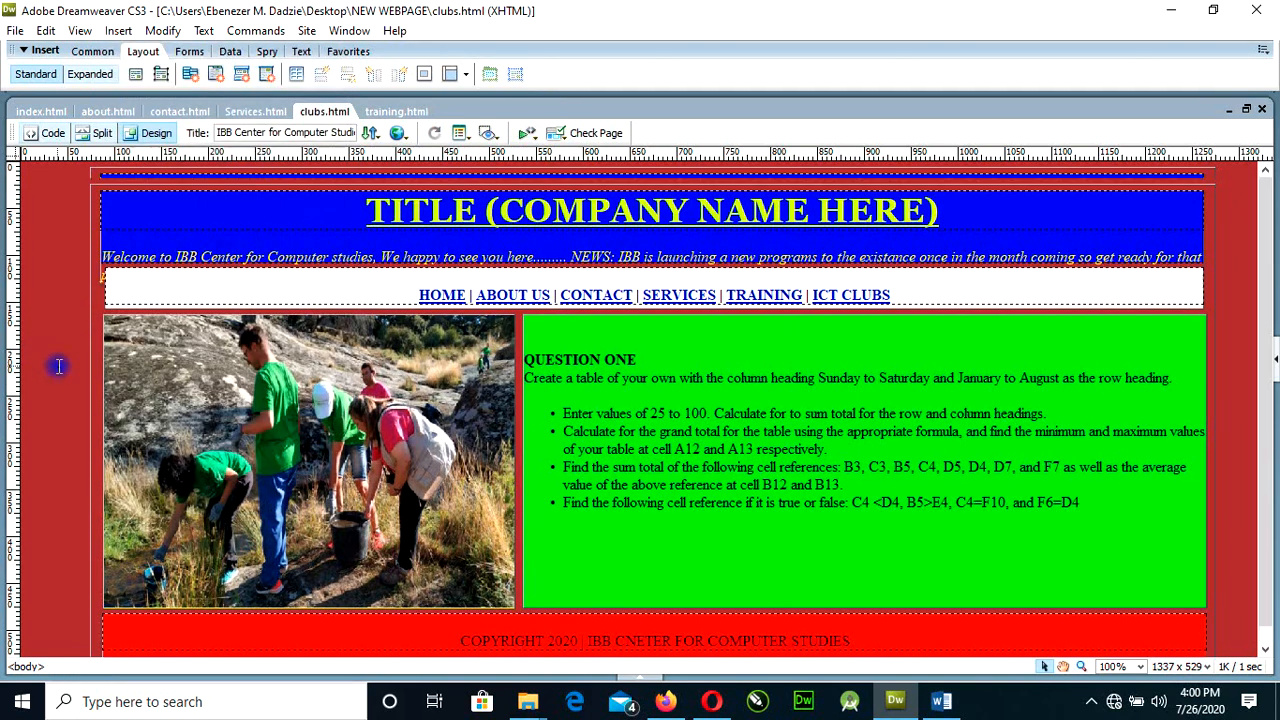
Show the CSS Styles panel for clubs.html and collapse the CSS group.
{"action": "left_click", "coordinate": [163, 30]}
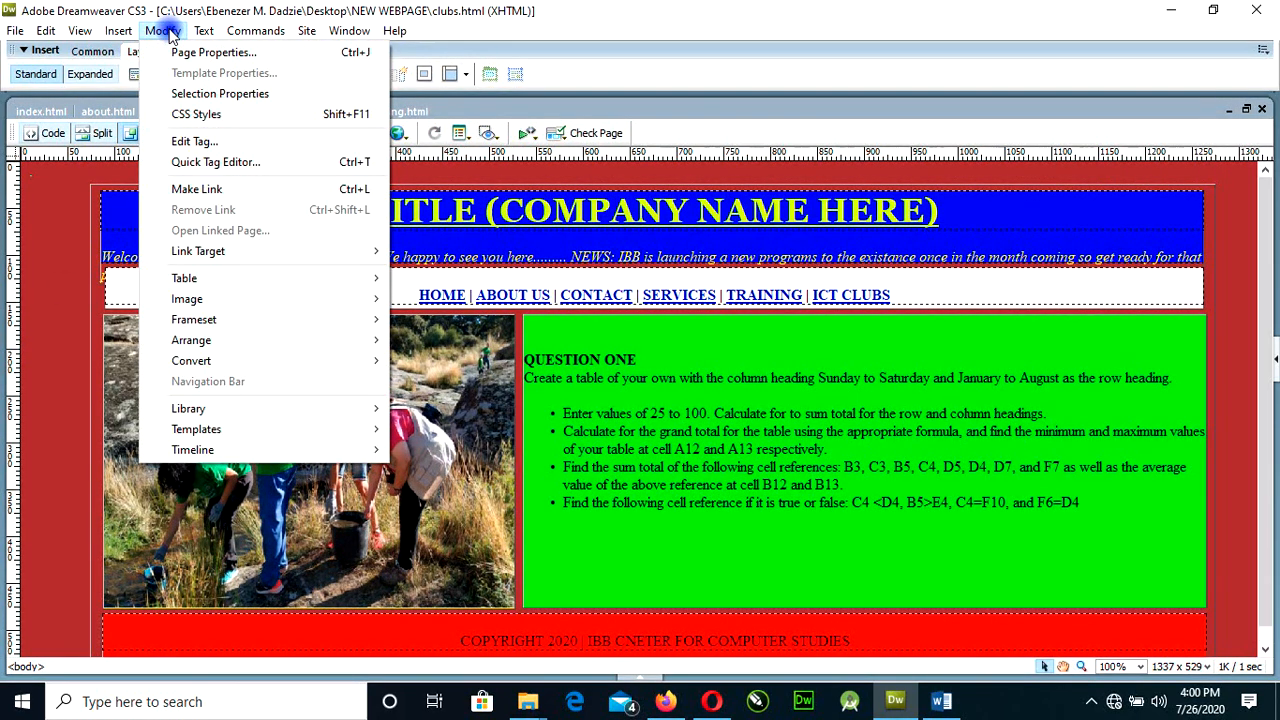
{"action": "left_click", "coordinate": [197, 114]}
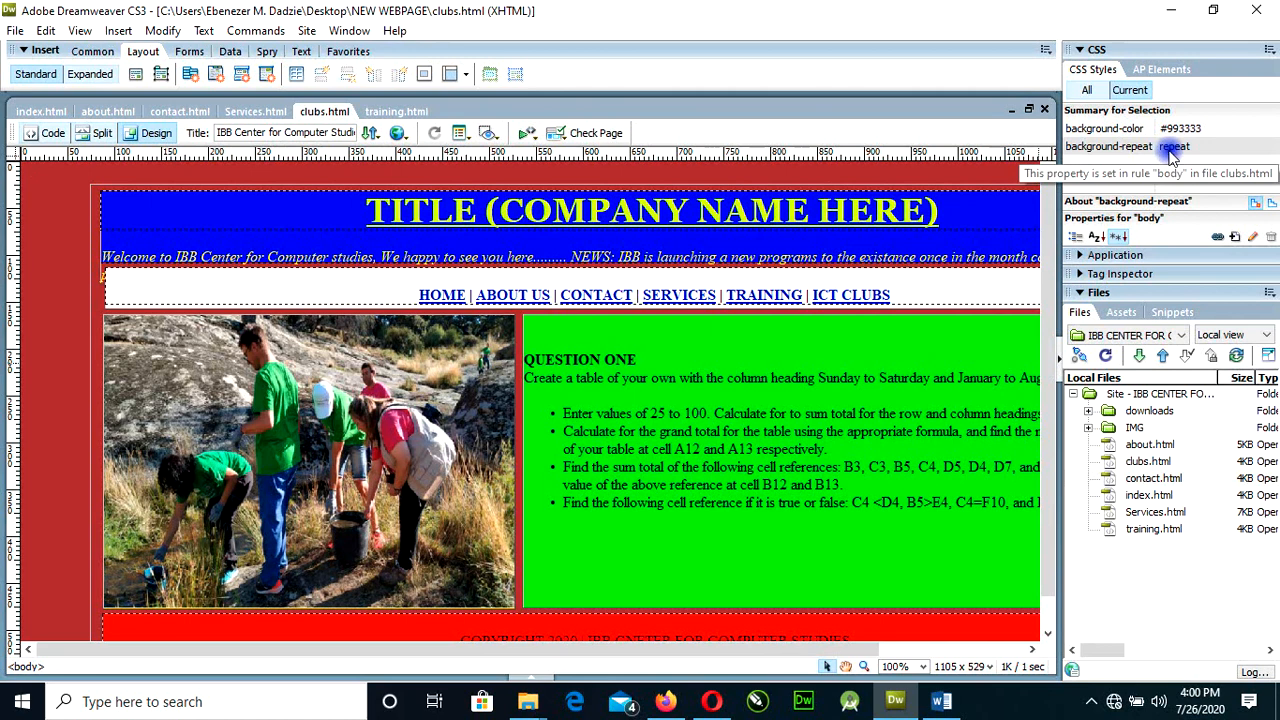
{"action": "left_click", "coordinate": [1097, 50]}
Open the page properties of clubs.html and dismiss them without making changes.
{"action": "left_click", "coordinate": [162, 30]}
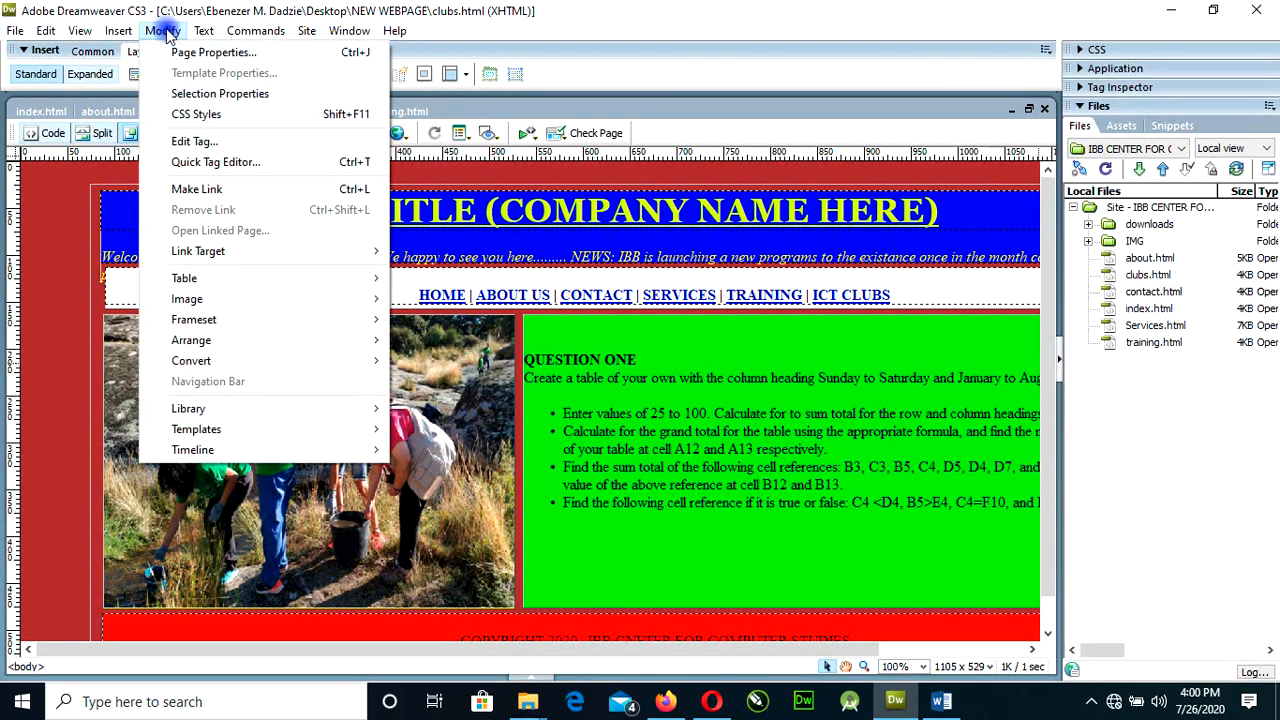
{"action": "left_click", "coordinate": [180, 52]}
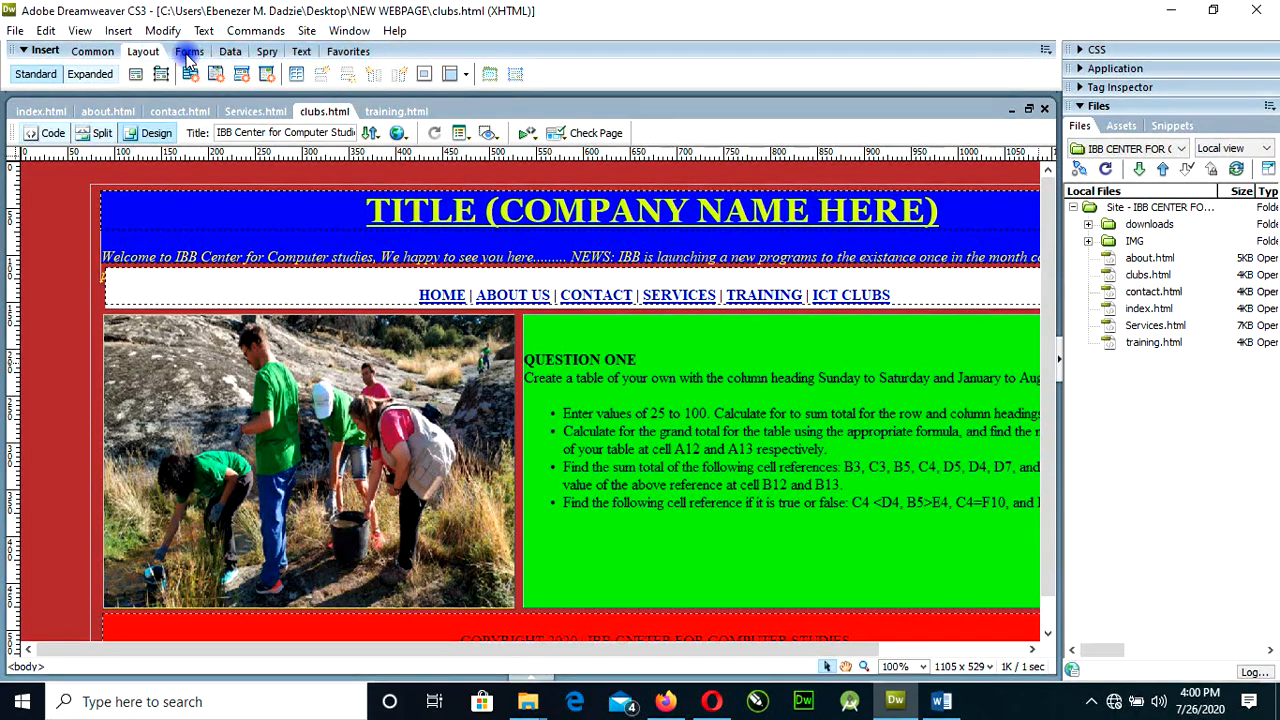
{"action": "left_click", "coordinate": [804, 512]}
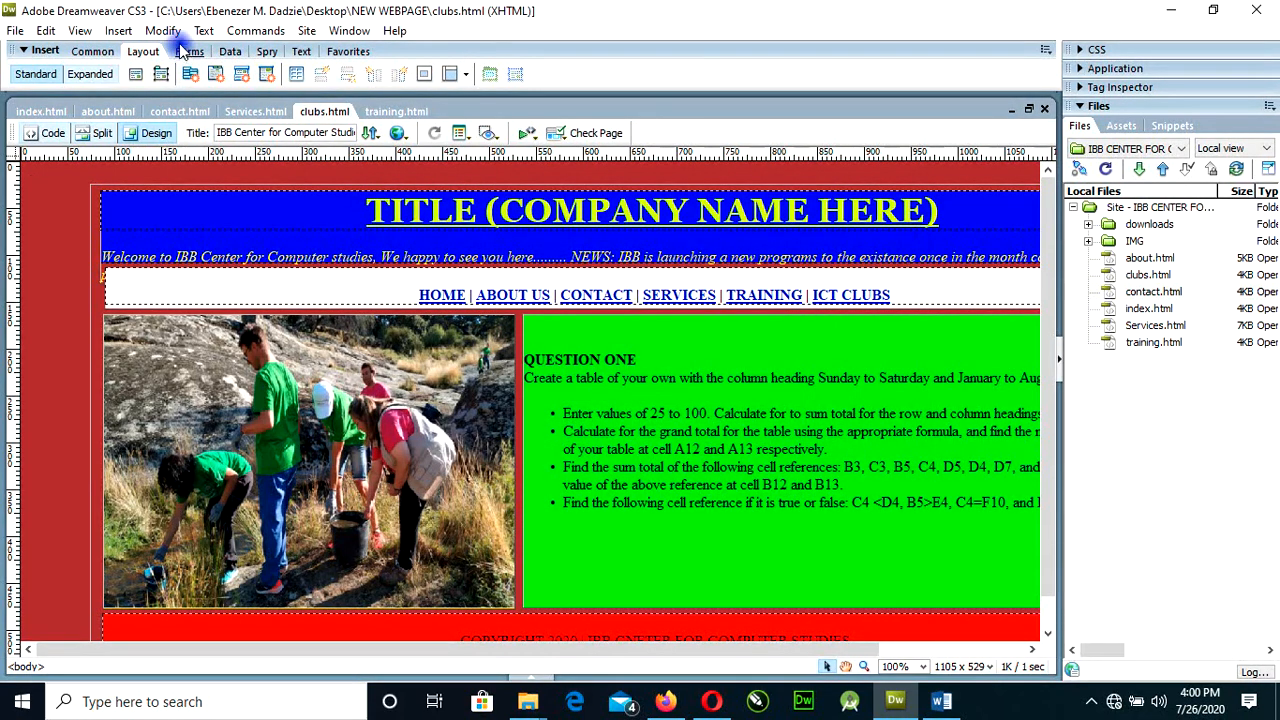
{"action": "left_click", "coordinate": [165, 31]}
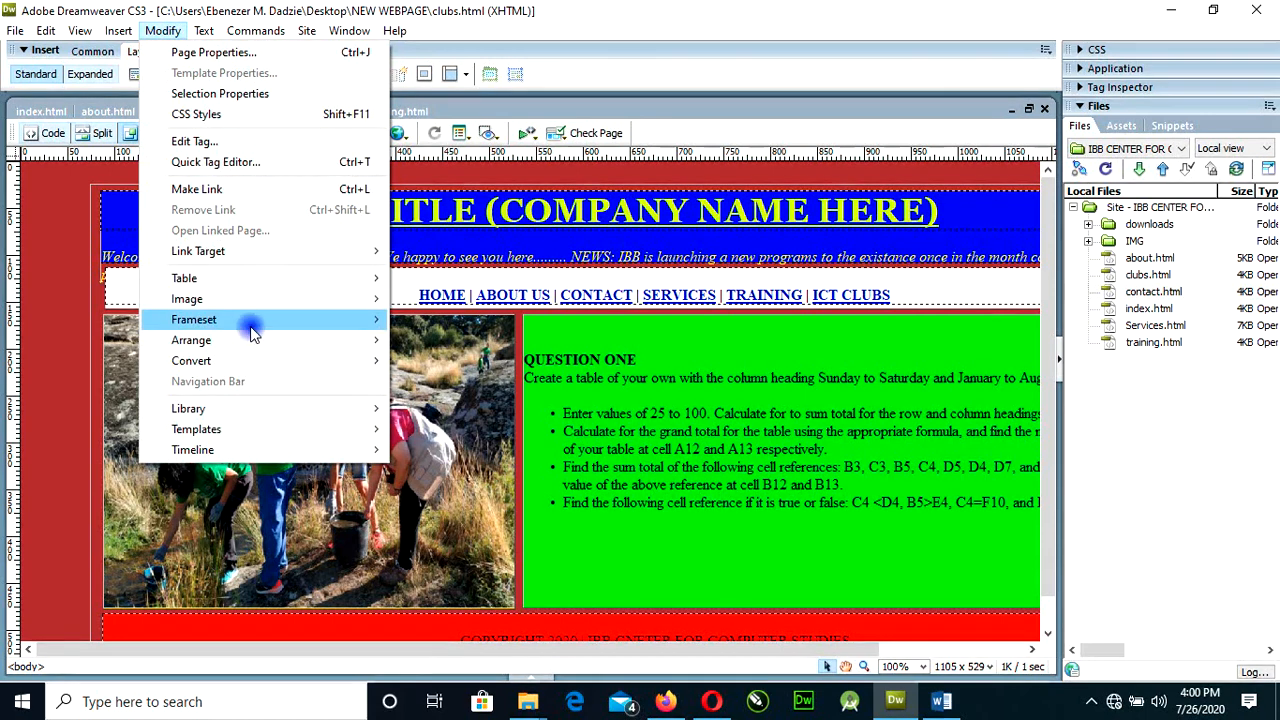
{"action": "mouse_move", "coordinate": [243, 280]}
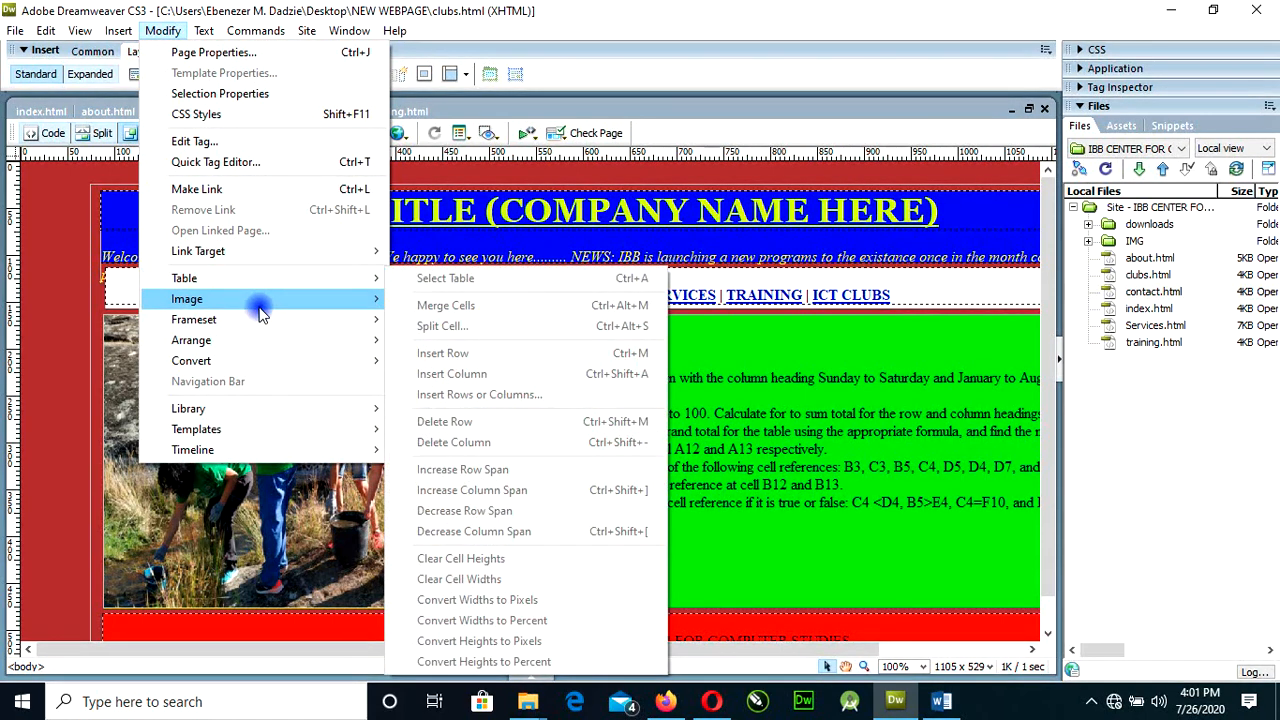
{"action": "mouse_move", "coordinate": [259, 307]}
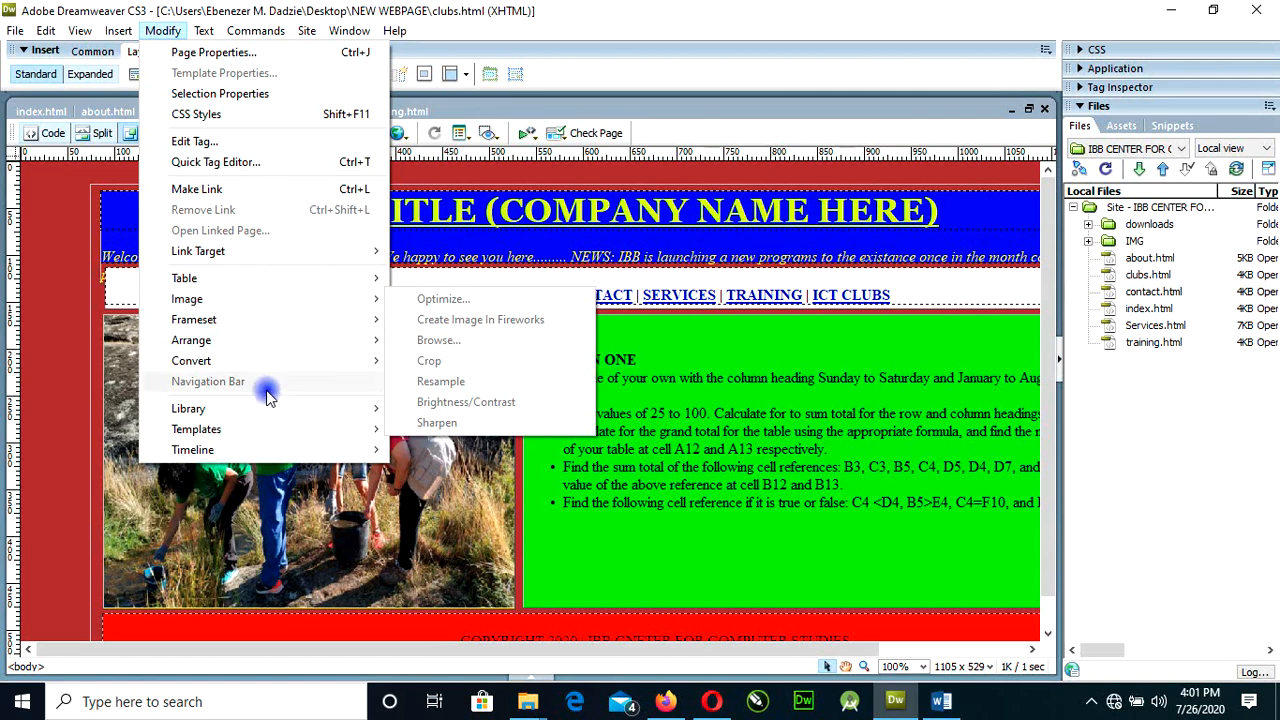
{"action": "mouse_move", "coordinate": [203, 33]}
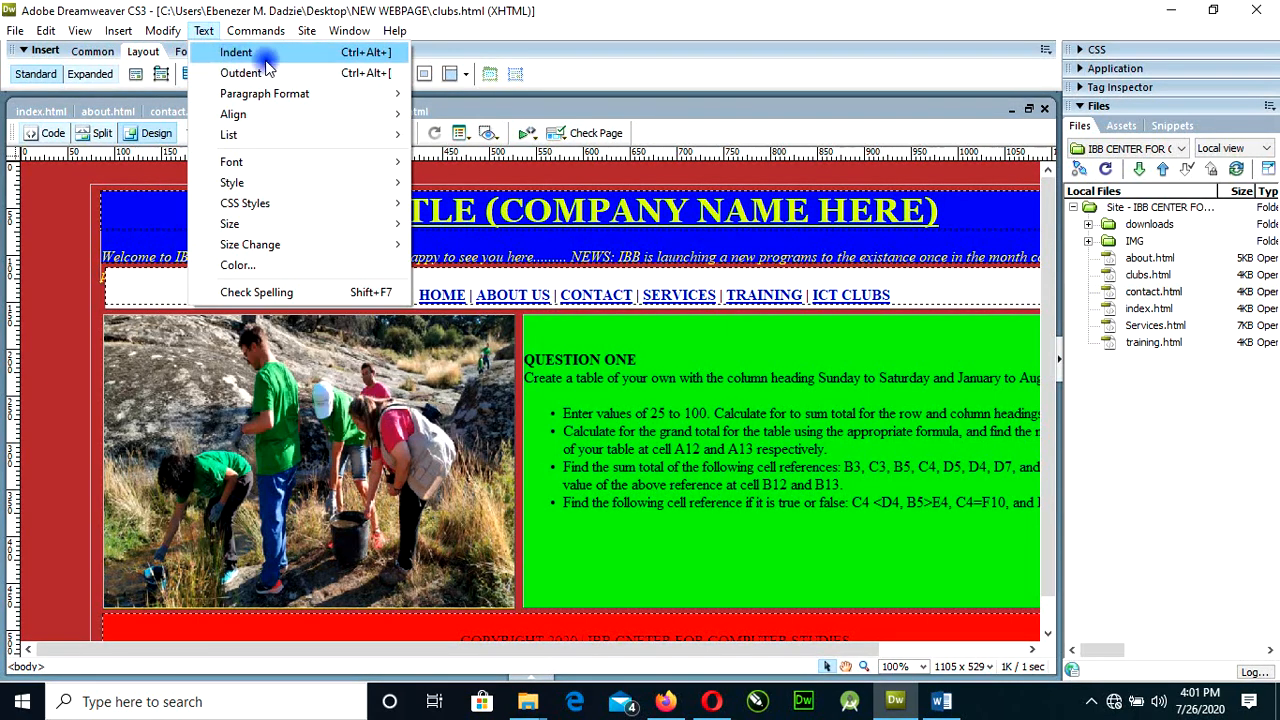
{"action": "mouse_move", "coordinate": [344, 104]}
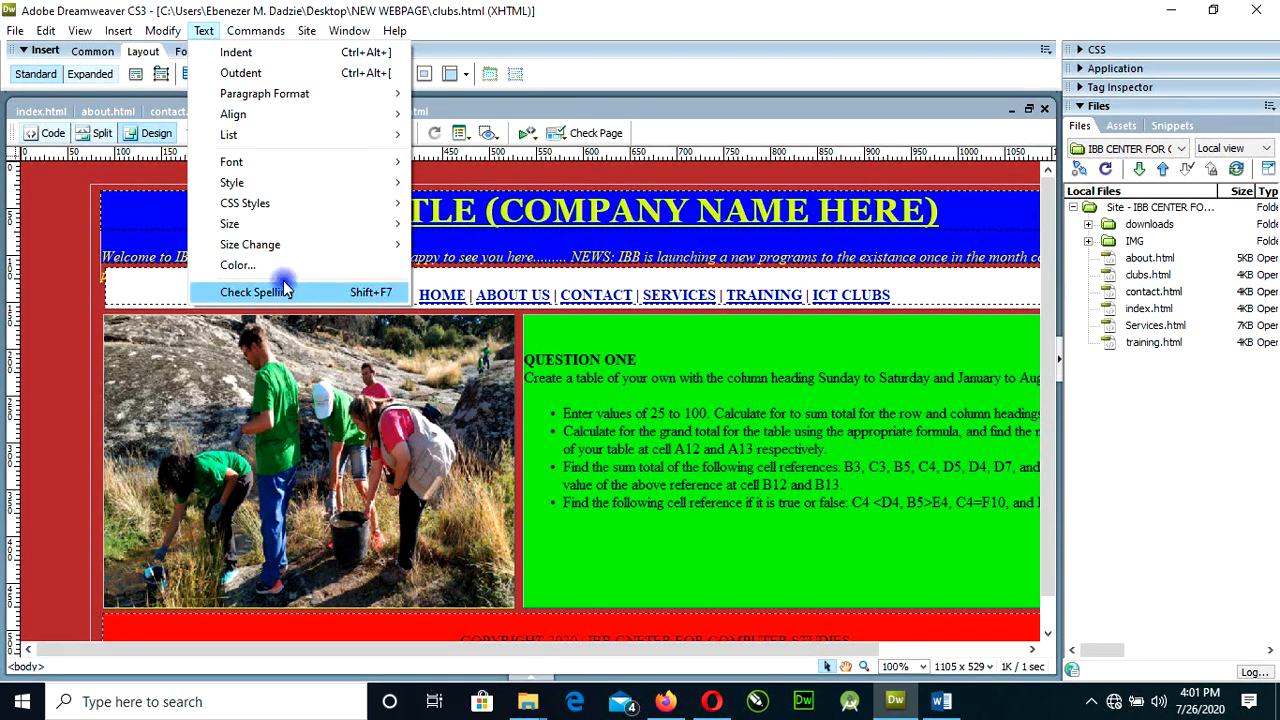
{"action": "mouse_move", "coordinate": [285, 92]}
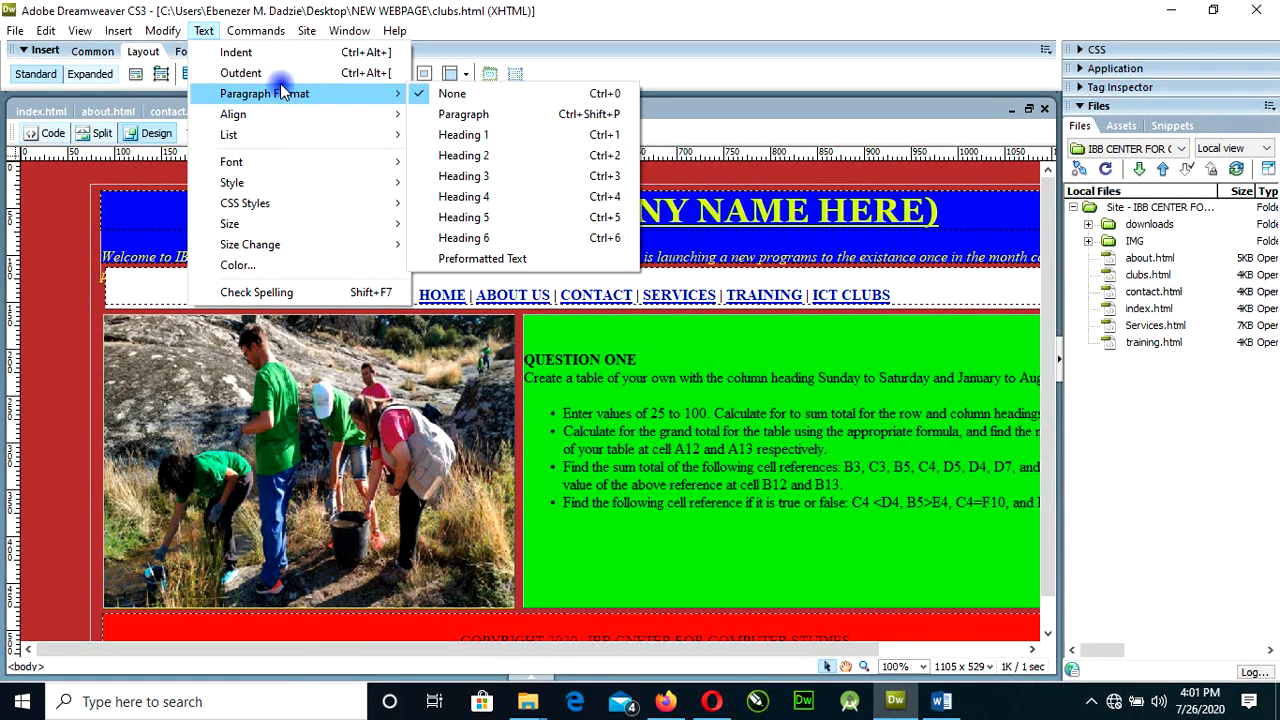